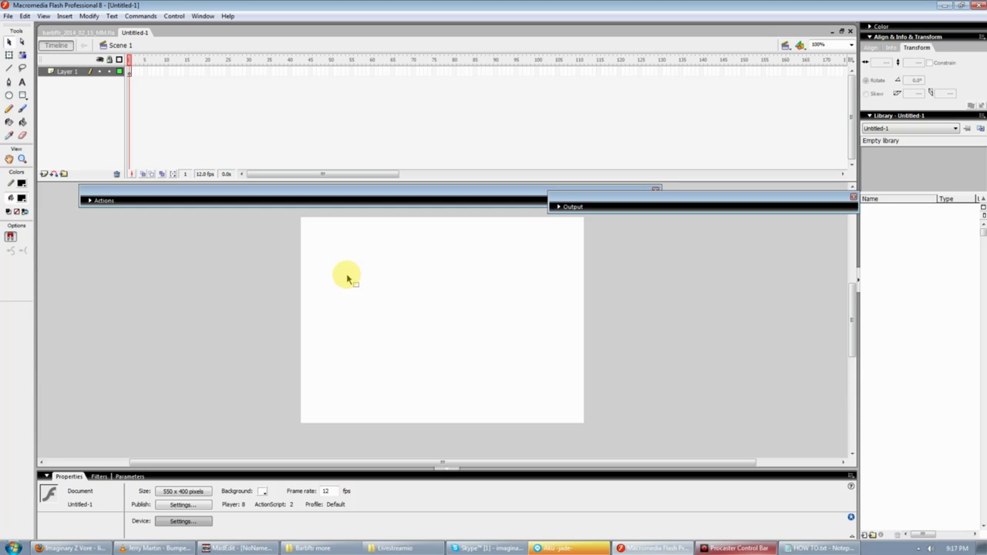
Draw three separate straight lines on the stage with the Line tool, one horizontal and two diagonal
{"action": "key", "text": "n"}
{"action": "mouse_move", "coordinate": [340, 260]}
{"action": "left_mouse_down"}
{"action": "mouse_move", "coordinate": [399, 260]}
{"action": "mouse_move", "coordinate": [477, 300]}
{"action": "left_mouse_up"}
{"action": "left_click_drag", "start_coordinate": [407, 315], "coordinate": [357, 338]}
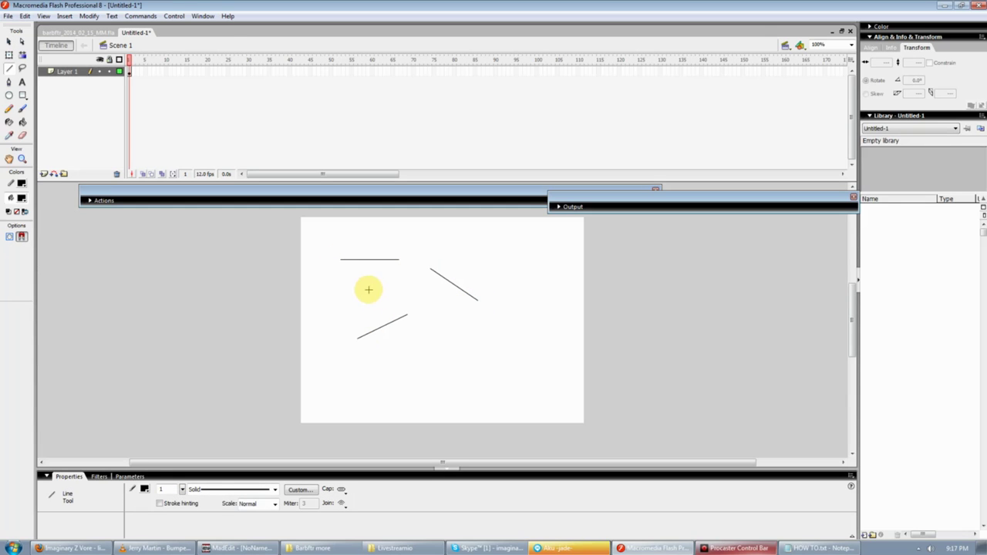
Draw a fourth line joined to the end of the horizontal line and bend both into curves with the Selection tool
{"action": "left_click_drag", "start_coordinate": [366, 292], "coordinate": [387, 244]}
{"action": "key", "text": "v"}
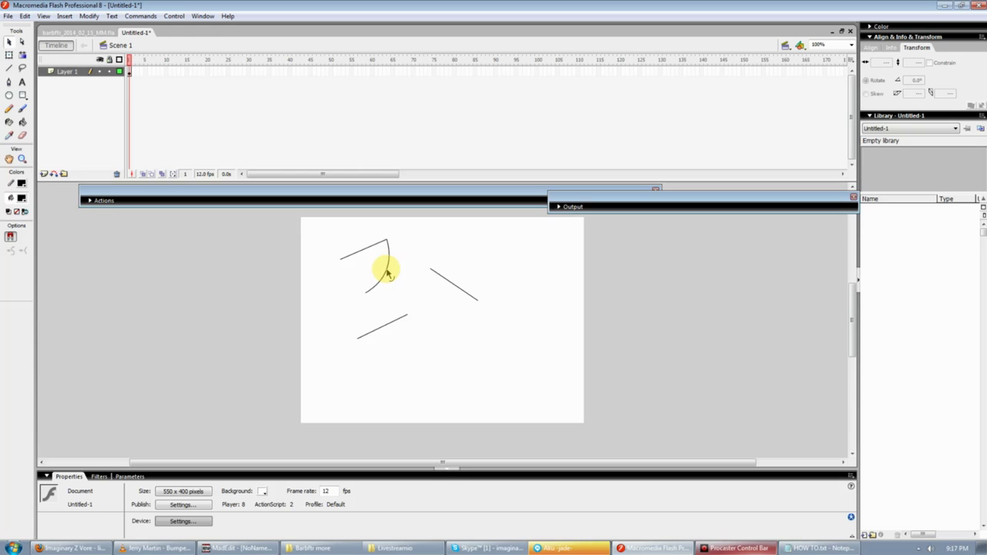
{"action": "left_click_drag", "start_coordinate": [388, 274], "coordinate": [399, 256]}
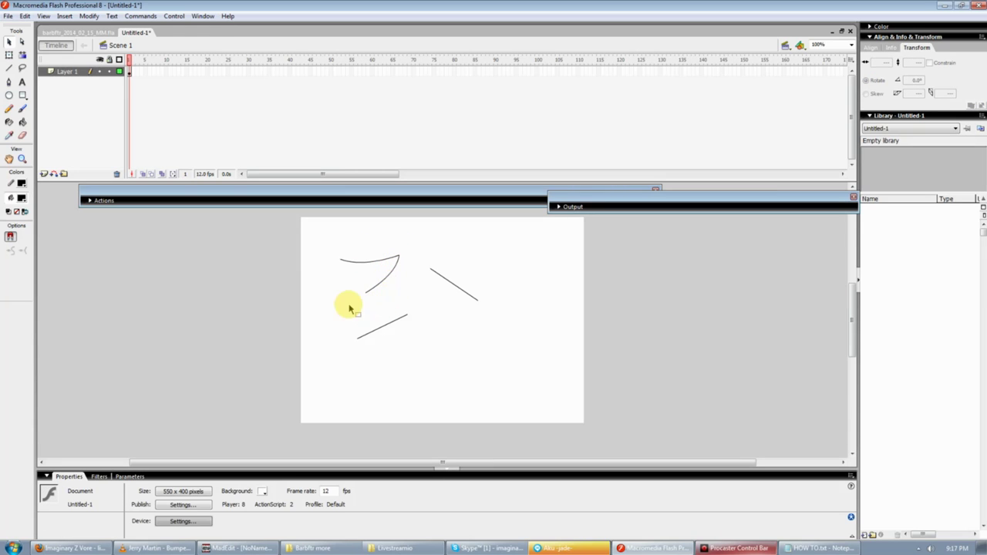
Draw a straight line across the lower curve and bend the curve's cut-off end below the crossing
{"action": "key", "text": "n"}
{"action": "left_click_drag", "start_coordinate": [340, 273], "coordinate": [396, 285]}
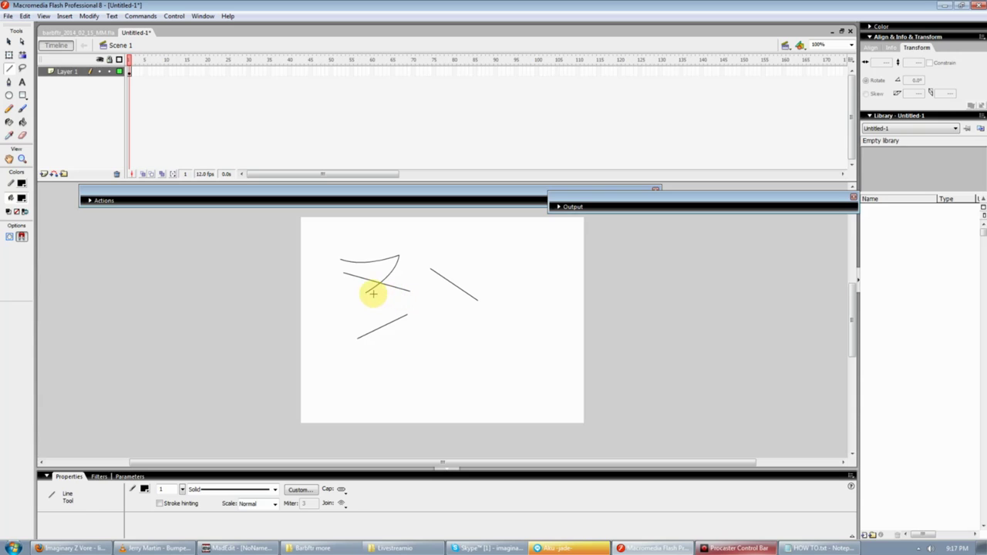
{"action": "key", "text": "v"}
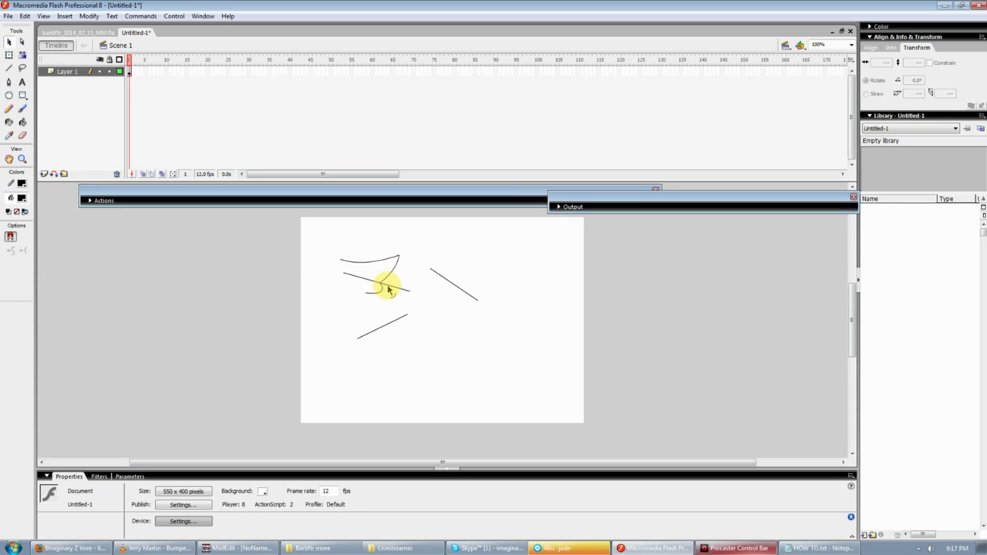
Delete the crossing line's outer segment and the remaining connected strokes beneath the top curve
{"action": "left_click", "coordinate": [395, 291]}
{"action": "key", "text": "Delete"}
{"action": "left_click", "coordinate": [389, 294]}
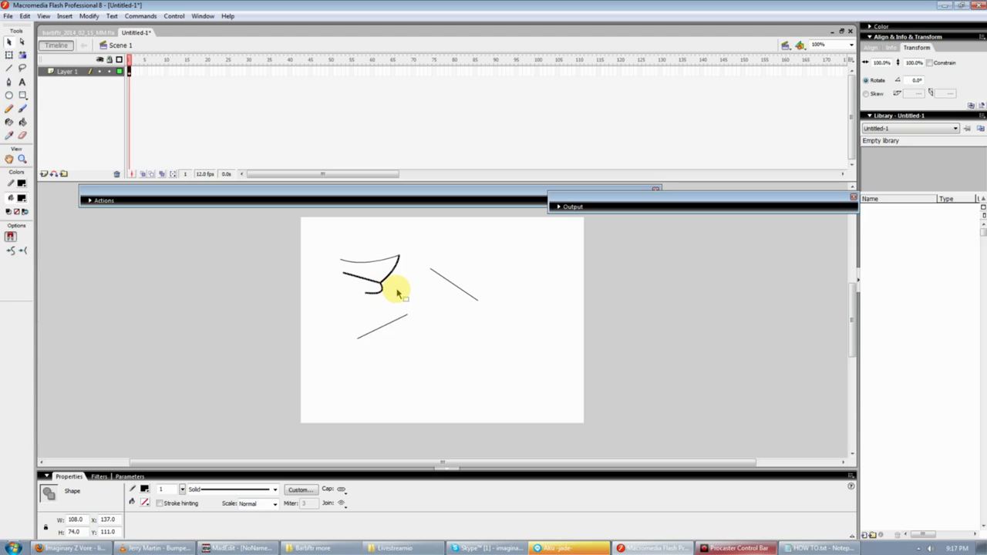
{"action": "key", "text": "Delete"}
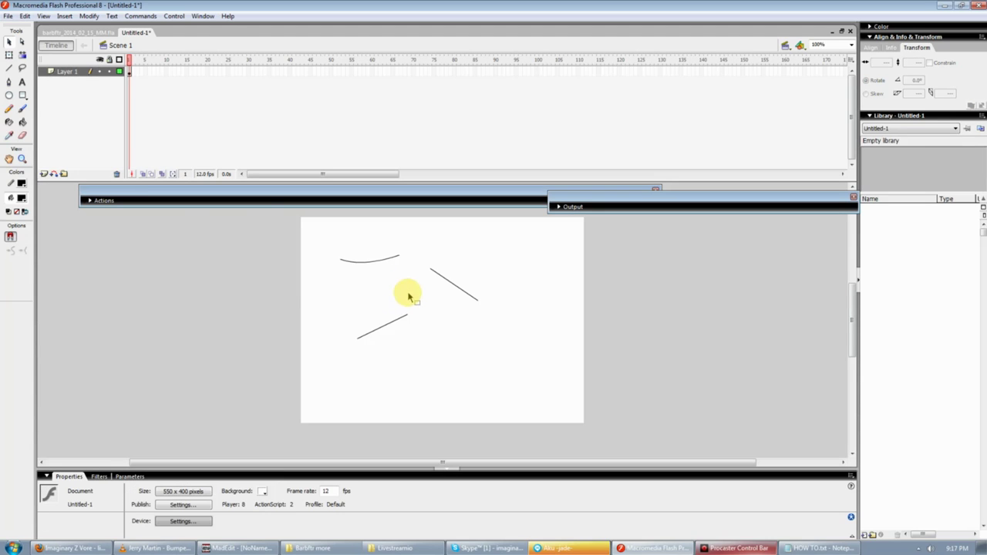
Draw a horizontal line between the existing lines and a slanted line running down from its end
{"action": "key", "text": "n"}
{"action": "mouse_move", "coordinate": [384, 289]}
{"action": "left_mouse_down"}
{"action": "mouse_move", "coordinate": [440, 290]}
{"action": "mouse_move", "coordinate": [462, 359]}
{"action": "left_mouse_up"}
{"action": "key", "text": "v"}
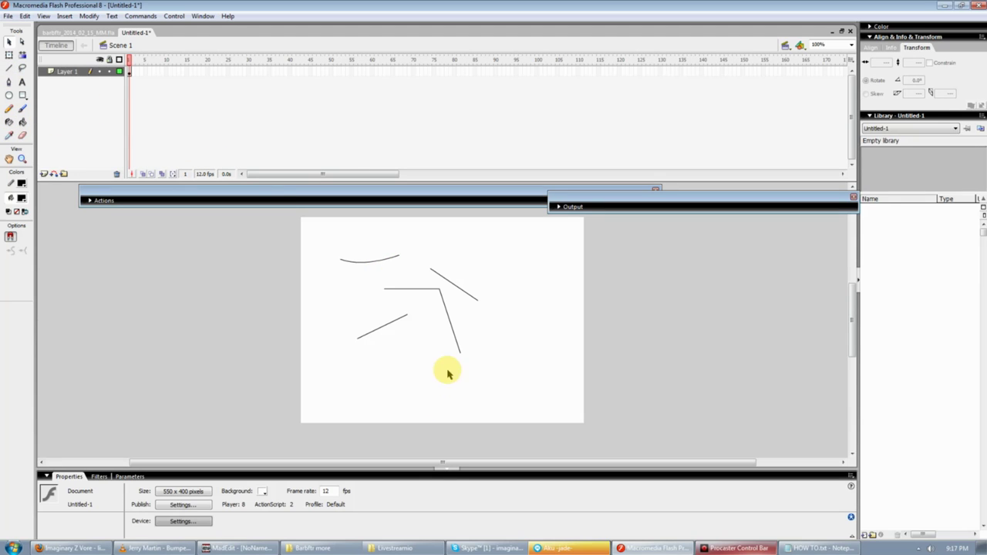
Select only the horizontal segment of the two joined lines and set its stroke style to hairline
{"action": "double_click", "coordinate": [434, 294]}
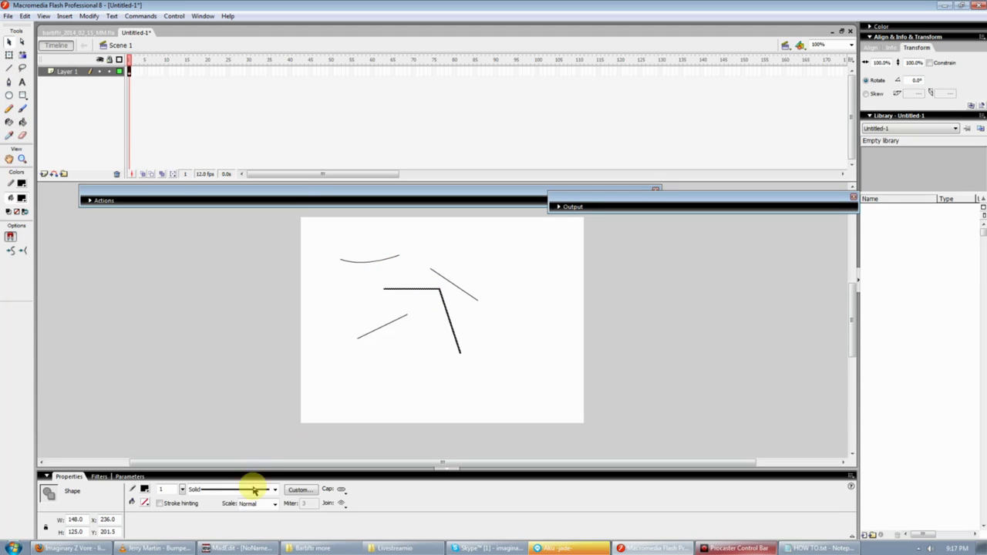
{"action": "left_click", "coordinate": [435, 298]}
{"action": "left_click", "coordinate": [432, 289]}
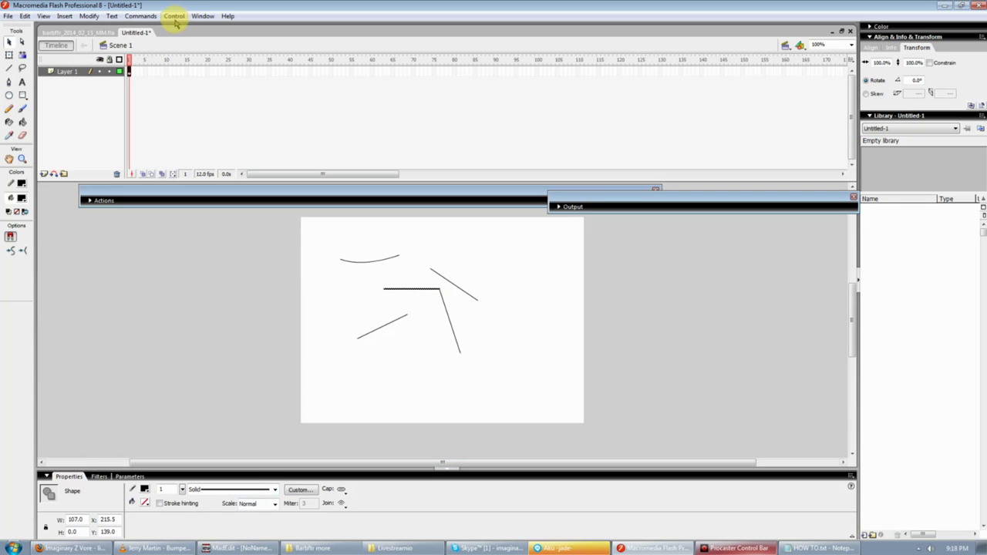
{"action": "left_click", "coordinate": [202, 16]}
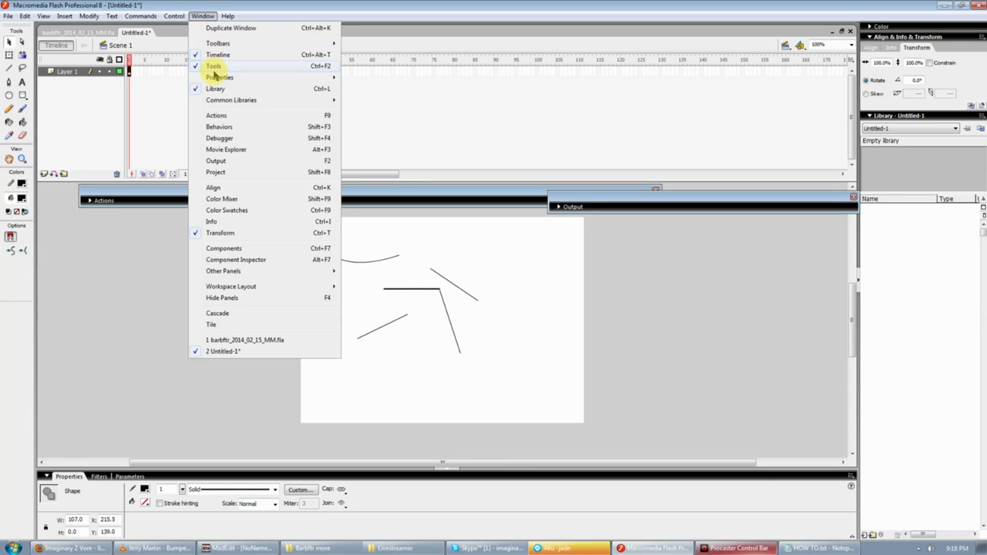
{"action": "mouse_move", "coordinate": [312, 78]}
{"action": "left_click", "coordinate": [254, 489]}
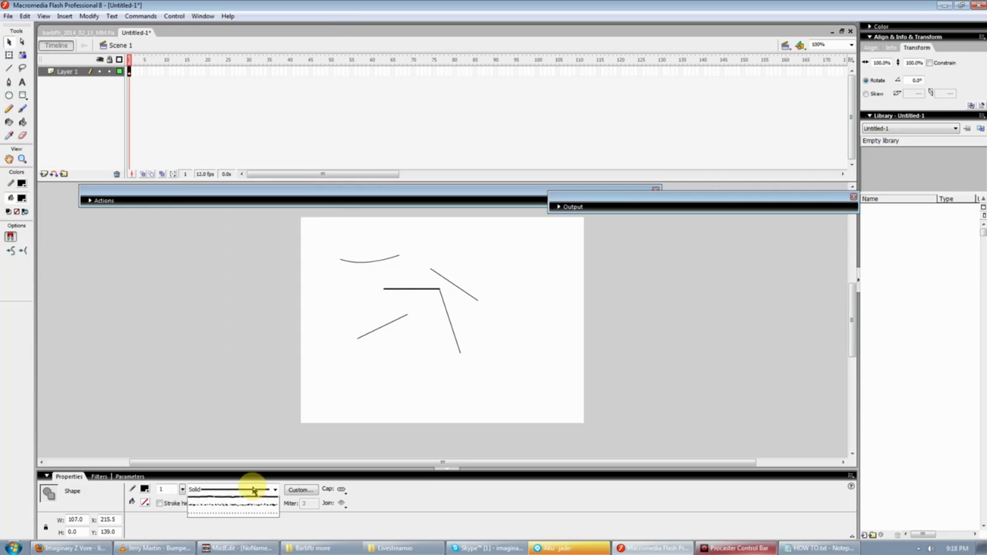
{"action": "left_click", "coordinate": [254, 495]}
Try the dashed stroke style on the horizontal segment, return it to solid and deselect it
{"action": "left_click", "coordinate": [257, 492]}
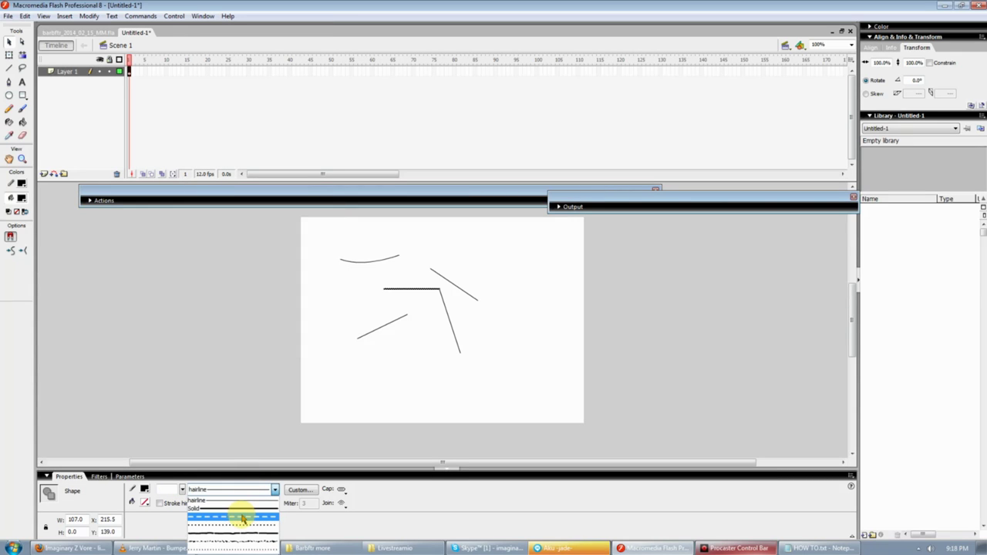
{"action": "left_click", "coordinate": [242, 518]}
{"action": "left_click", "coordinate": [229, 493]}
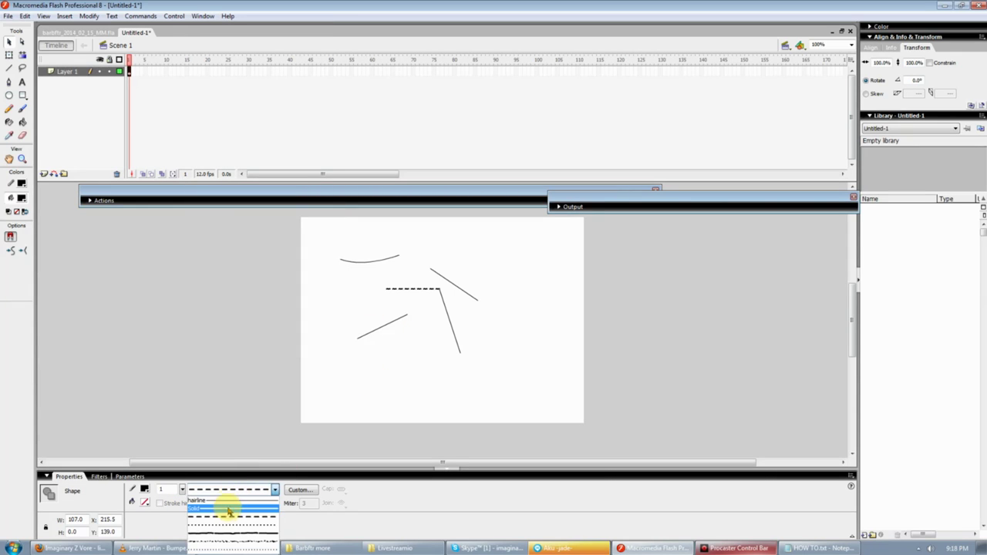
{"action": "left_click", "coordinate": [226, 509]}
{"action": "left_click", "coordinate": [361, 417]}
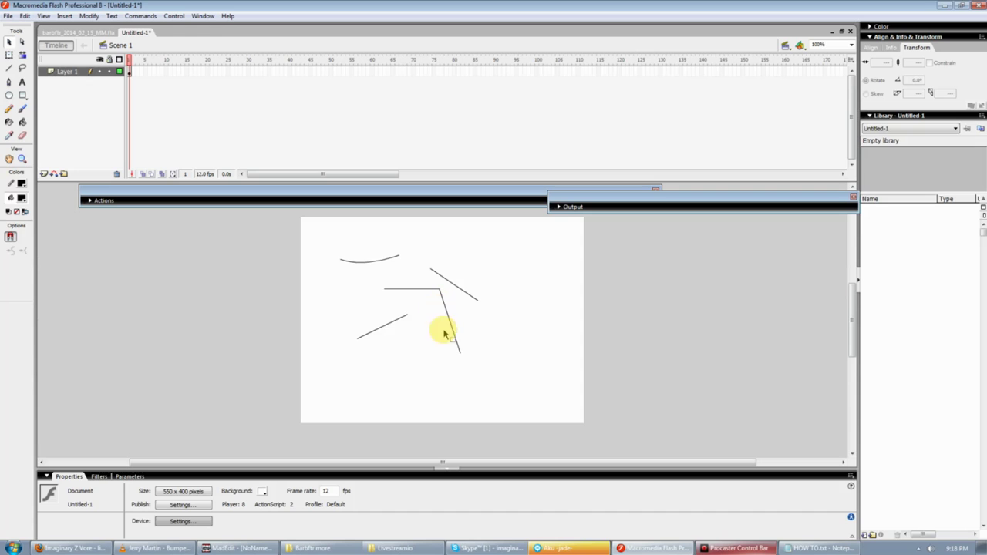
Set the slanted segment's stroke style to hairline, then switch it back to solid
{"action": "left_click", "coordinate": [453, 324]}
{"action": "left_click", "coordinate": [274, 490]}
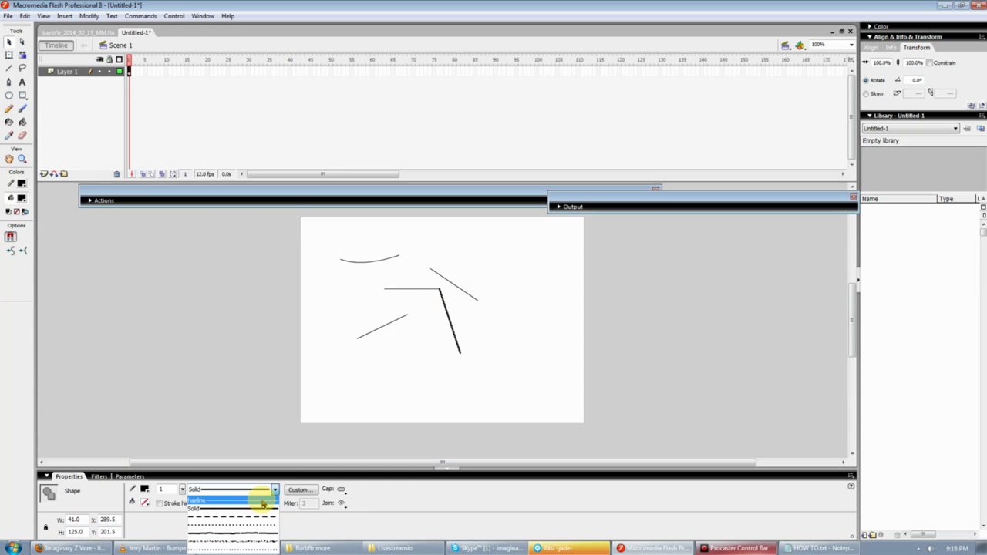
{"action": "left_click", "coordinate": [262, 503]}
{"action": "left_click", "coordinate": [411, 392]}
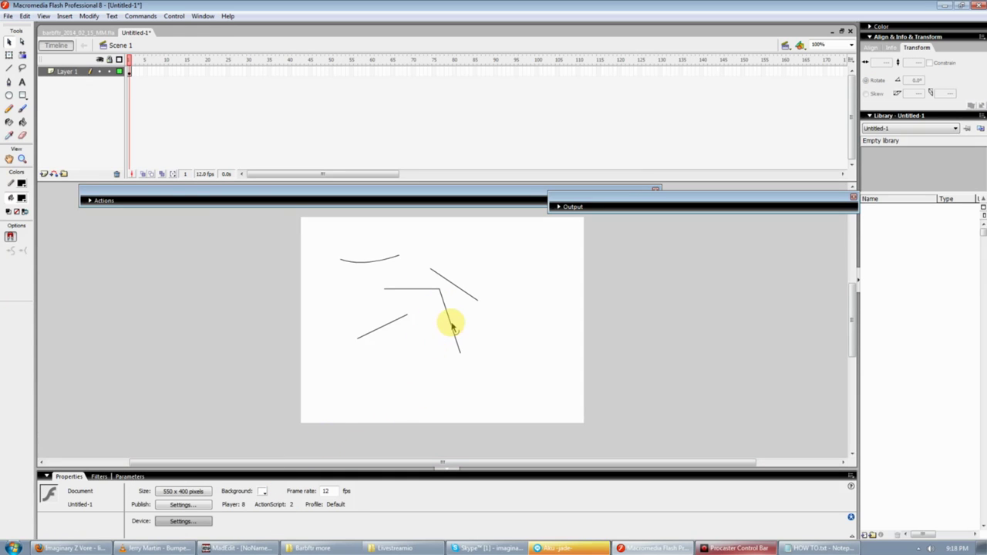
{"action": "left_click", "coordinate": [453, 326]}
{"action": "left_click", "coordinate": [260, 491]}
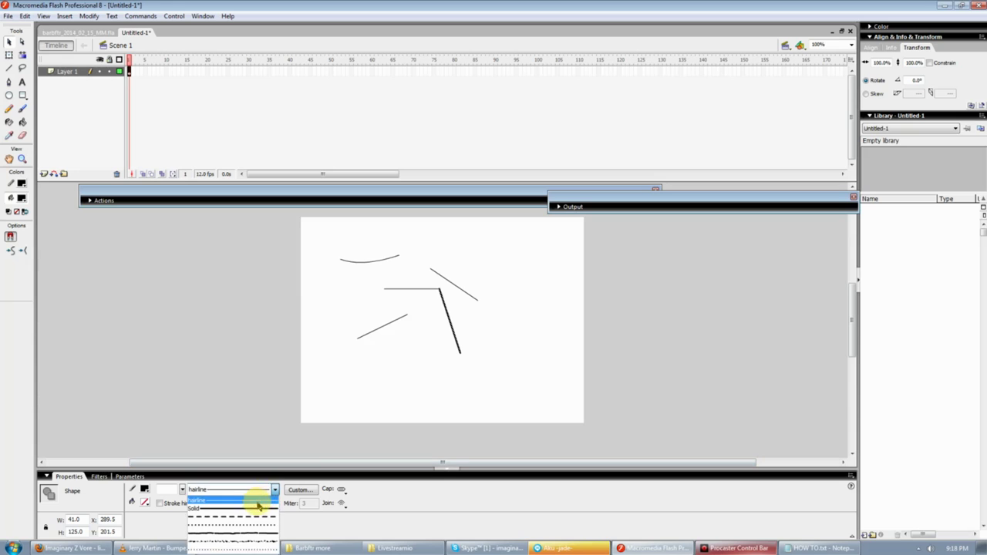
{"action": "left_click", "coordinate": [259, 503]}
{"action": "left_click", "coordinate": [414, 349]}
Set the stroke style of the slanted segment joined to the horizontal line to hairline at 800% magnification
{"action": "key", "text": "ctrl+minus"}
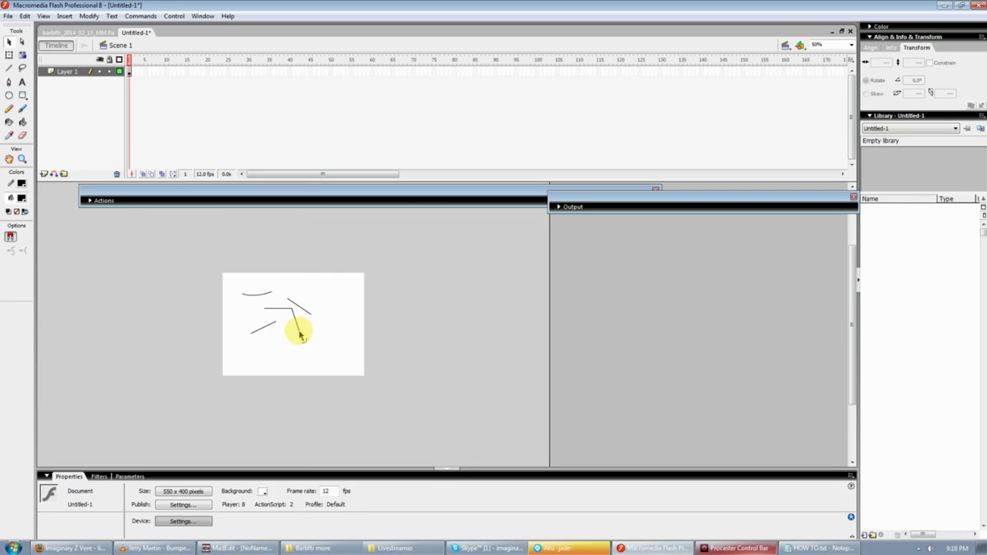
{"action": "key", "text": "ctrl+equal"}
{"action": "key", "text": "ctrl+equal"}
{"action": "key", "text": "ctrl+equal"}
{"action": "key", "text": "ctrl+equal"}
{"action": "scroll", "coordinate": [419, 319], "scroll_direction": "up", "scroll_amount": 5}
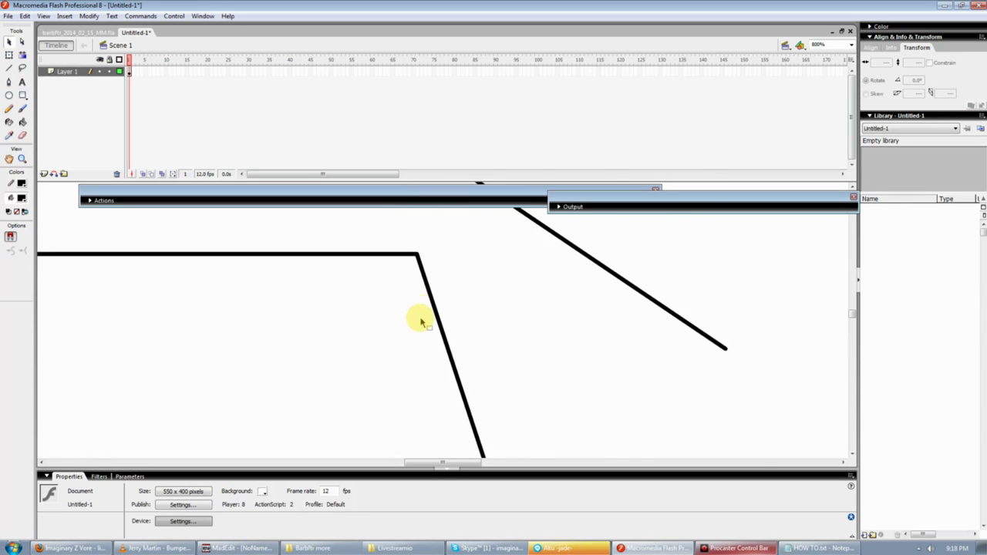
{"action": "left_click", "coordinate": [420, 310]}
{"action": "left_click", "coordinate": [241, 490]}
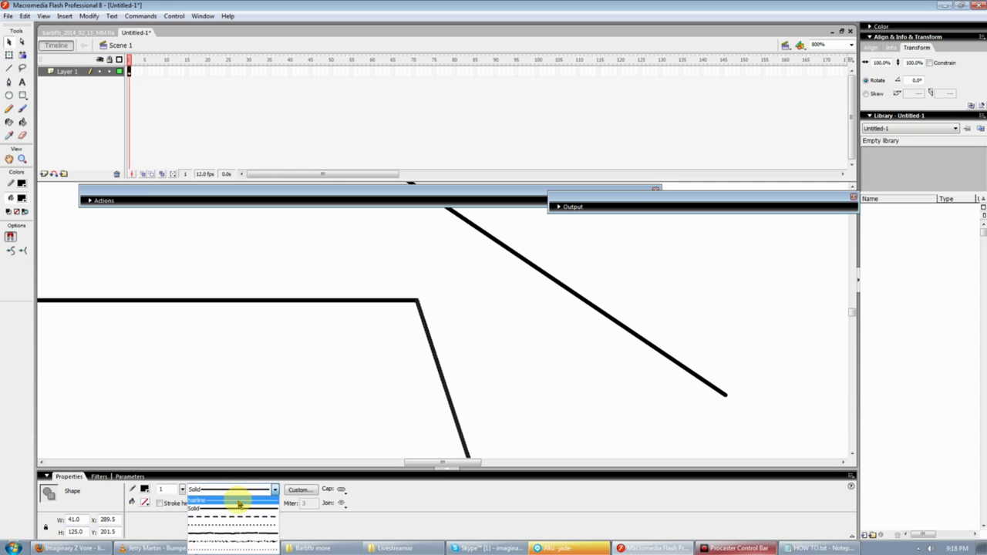
{"action": "left_click", "coordinate": [236, 501]}
{"action": "left_click", "coordinate": [407, 341]}
Compare the thickness of the hairline segment with the solid lines at several zoom levels
{"action": "scroll", "coordinate": [420, 324], "scroll_direction": "down", "scroll_amount": 2}
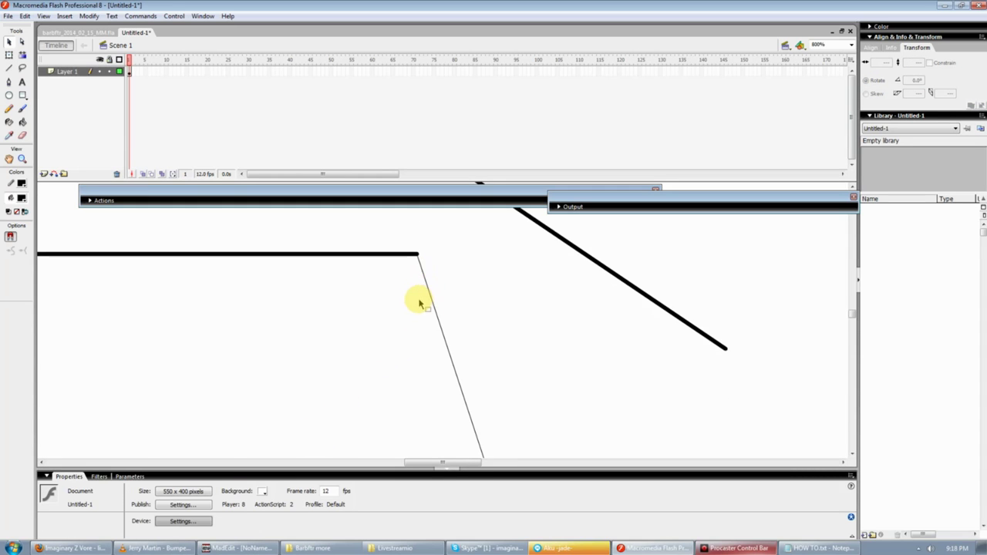
{"action": "key", "text": "ctrl+minus"}
{"action": "key", "text": "ctrl+minus"}
{"action": "key", "text": "ctrl+minus"}
{"action": "key", "text": "ctrl+equal"}
{"action": "key", "text": "ctrl+equal"}
{"action": "key", "text": "ctrl+equal"}
{"action": "key", "text": "ctrl+equal"}
{"action": "key", "text": "ctrl+equal"}
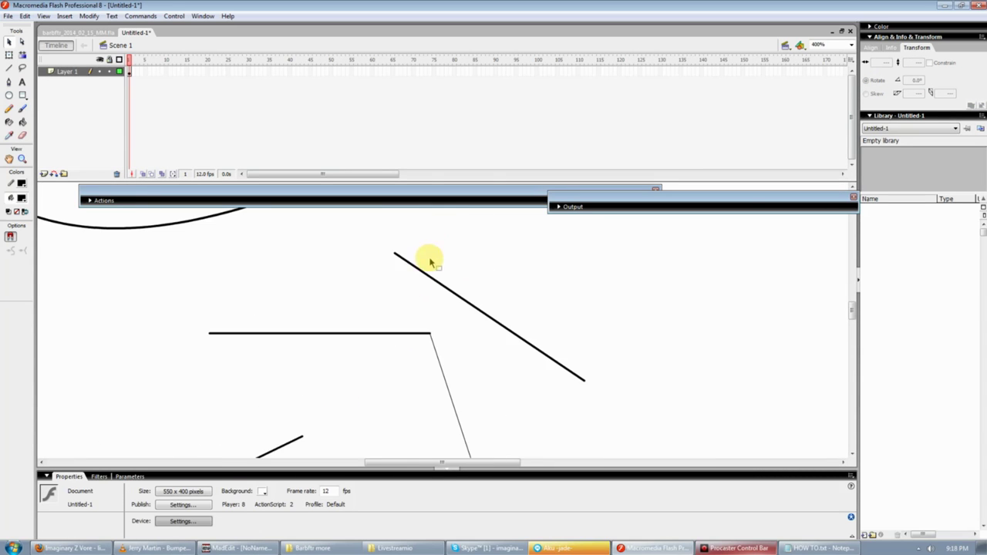
{"action": "scroll", "coordinate": [409, 381], "scroll_direction": "down", "scroll_amount": 3}
{"action": "key", "text": "ctrl+minus"}
{"action": "key", "text": "ctrl+minus"}
{"action": "key", "text": "ctrl+minus"}
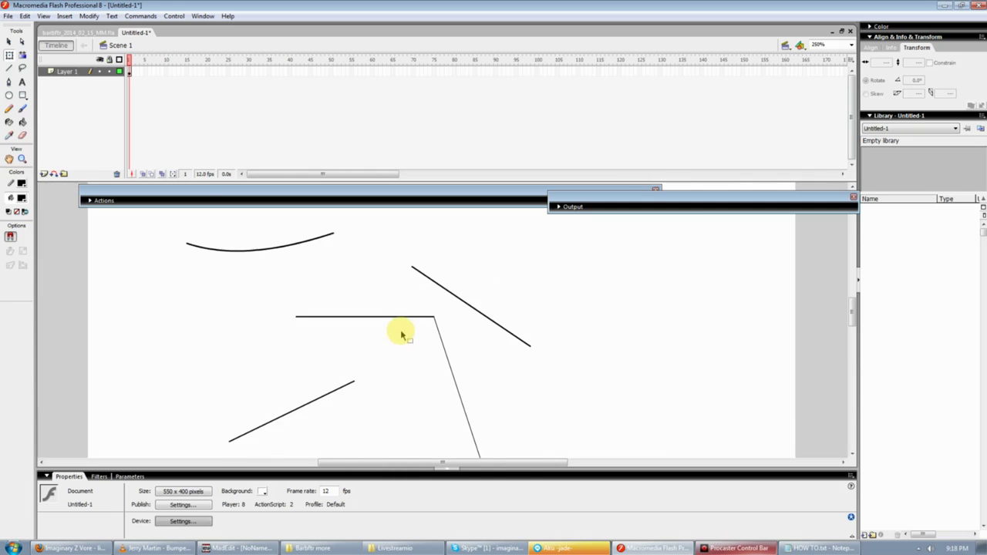
{"action": "scroll", "coordinate": [193, 202], "scroll_direction": "down", "scroll_amount": 1}
Paint a looping blue freehand stroke across the lines with the Brush tool
{"action": "left_click", "coordinate": [22, 109]}
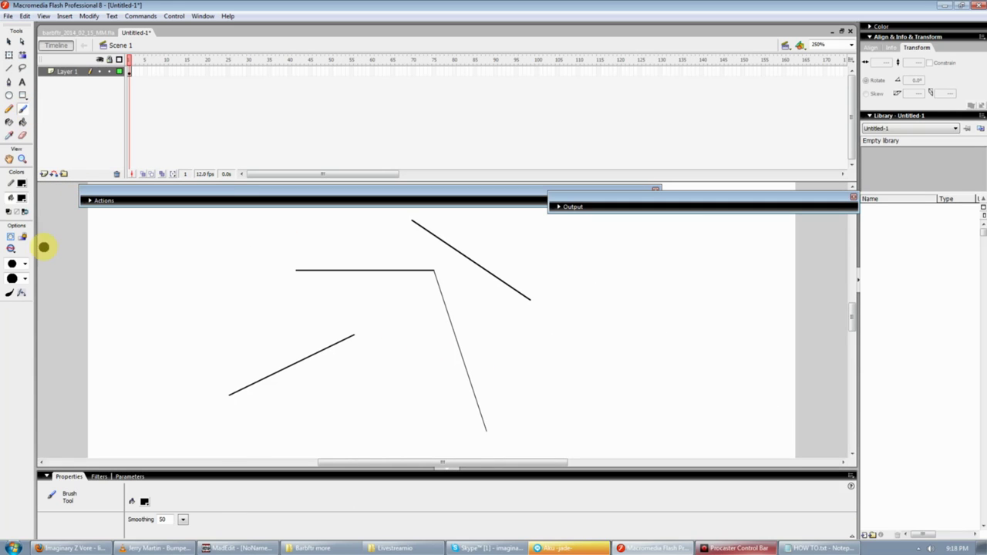
{"action": "left_click", "coordinate": [21, 197]}
{"action": "left_click", "coordinate": [31, 258]}
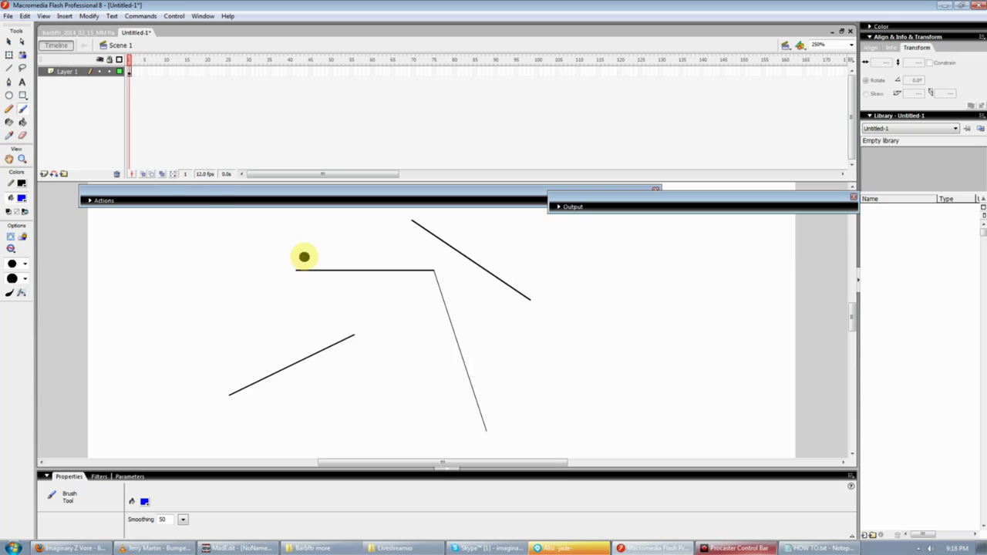
{"action": "mouse_move", "coordinate": [310, 285]}
{"action": "left_mouse_down"}
{"action": "mouse_move", "coordinate": [489, 245]}
{"action": "mouse_move", "coordinate": [395, 303]}
{"action": "mouse_move", "coordinate": [575, 339]}
{"action": "mouse_move", "coordinate": [666, 307]}
{"action": "mouse_move", "coordinate": [542, 265]}
{"action": "left_mouse_up"}
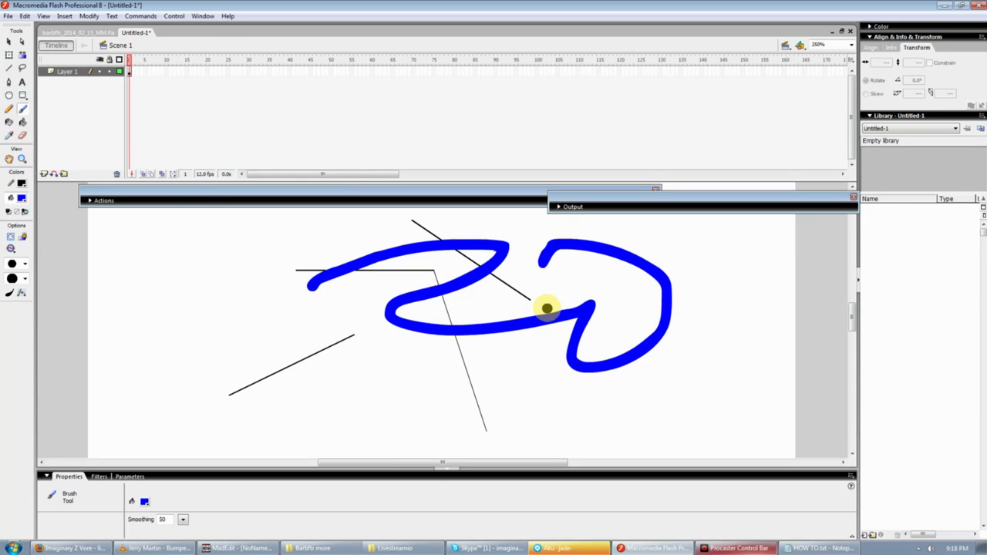
Move the blue brush shape away from the lines it crosses, then undo the move
{"action": "key", "text": "v"}
{"action": "mouse_move", "coordinate": [447, 296]}
{"action": "left_mouse_down"}
{"action": "mouse_move", "coordinate": [627, 264]}
{"action": "mouse_move", "coordinate": [632, 249]}
{"action": "mouse_move", "coordinate": [457, 284]}
{"action": "mouse_move", "coordinate": [46, 271]}
{"action": "left_mouse_up"}
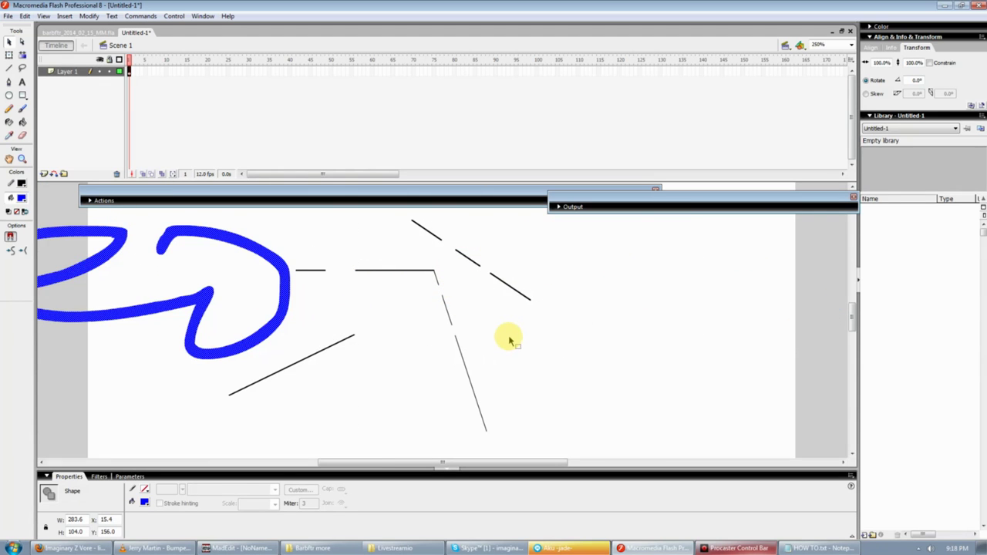
{"action": "key", "text": "ctrl+z"}
{"action": "key", "text": "ctrl+z"}
{"action": "key", "text": "ctrl+y"}
{"action": "left_click", "coordinate": [527, 376]}
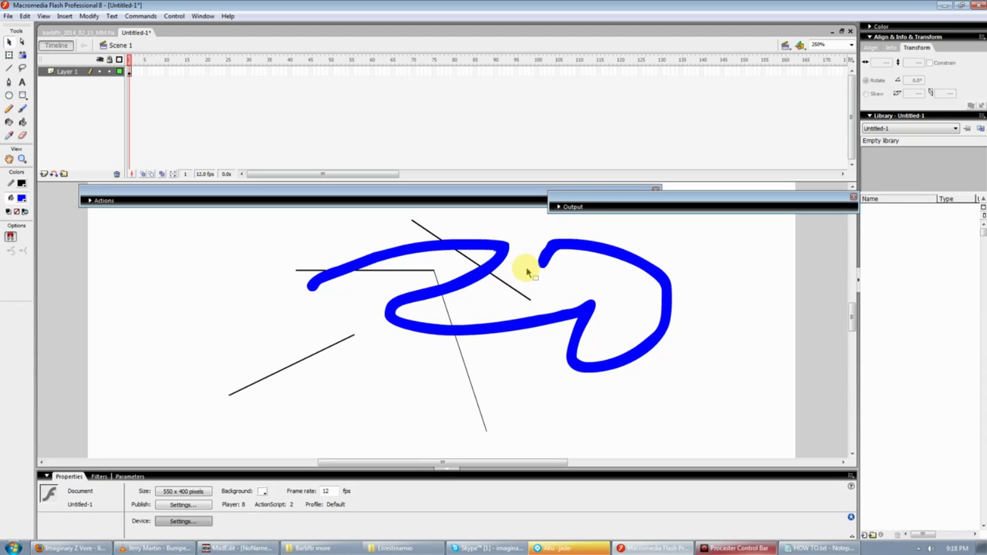
Bridge the gap at the top of the blue brush stroke with a short straight line
{"action": "key", "text": "n"}
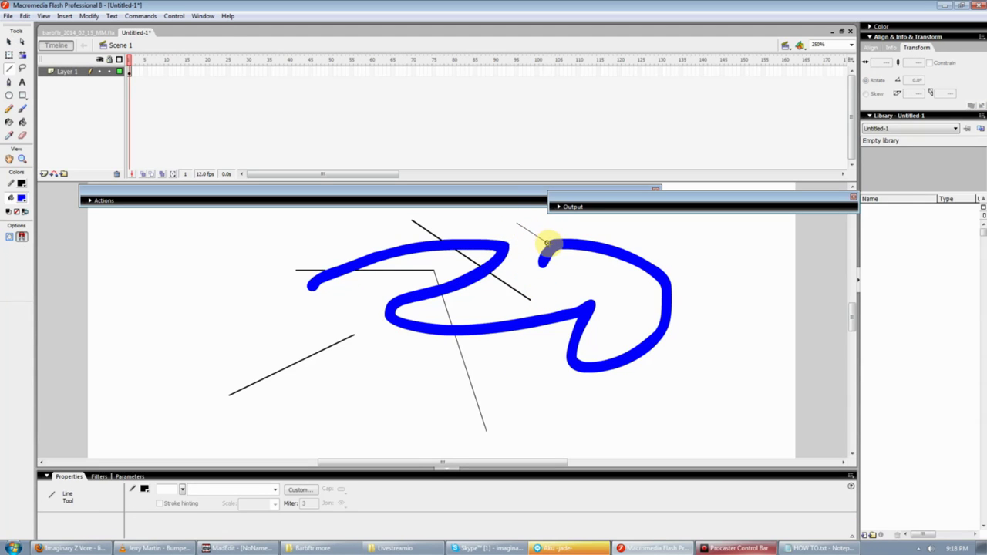
{"action": "key", "text": "v"}
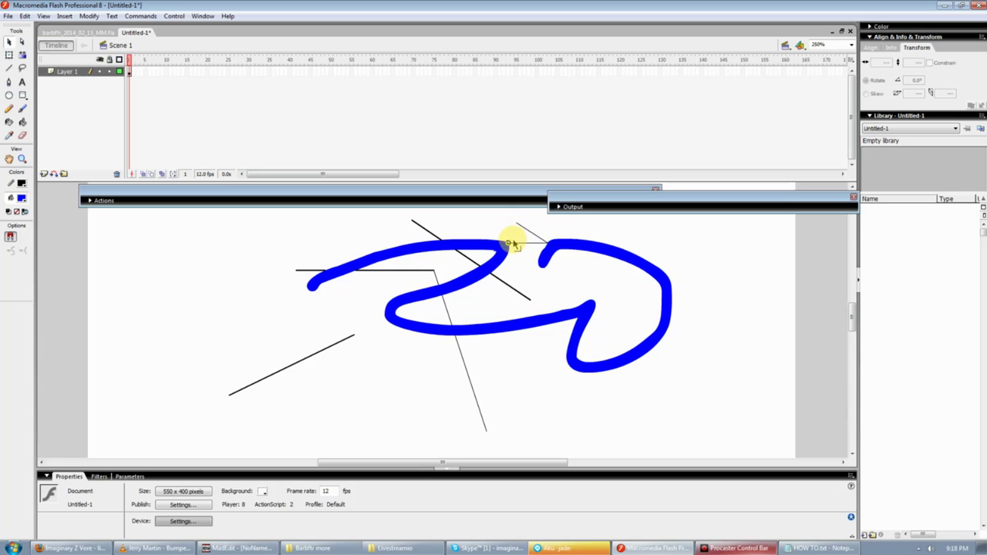
{"action": "left_click_drag", "start_coordinate": [509, 244], "coordinate": [519, 233]}
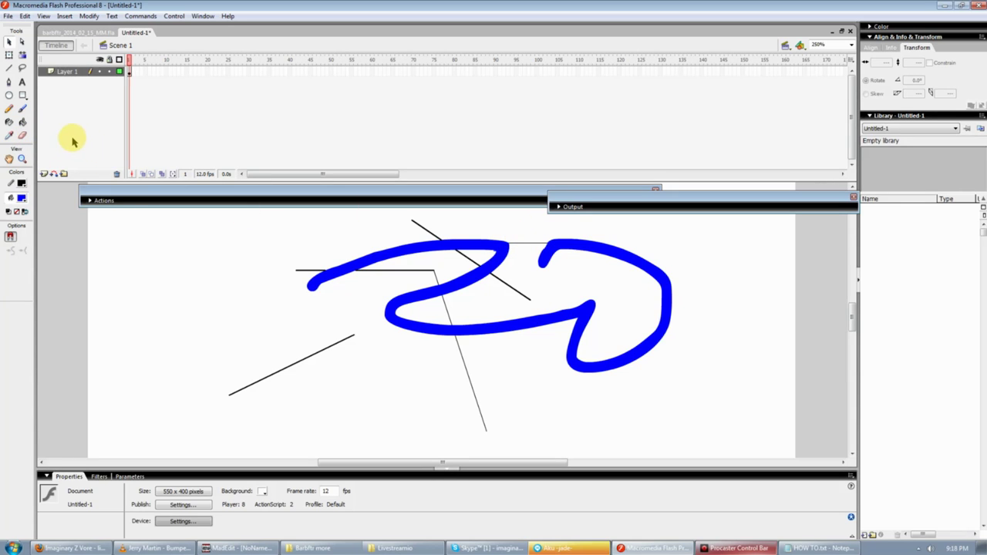
Fill the enclosed areas inside the blue stroke with blue using the Paint Bucket tool
{"action": "key", "text": "k"}
{"action": "left_click", "coordinate": [578, 275]}
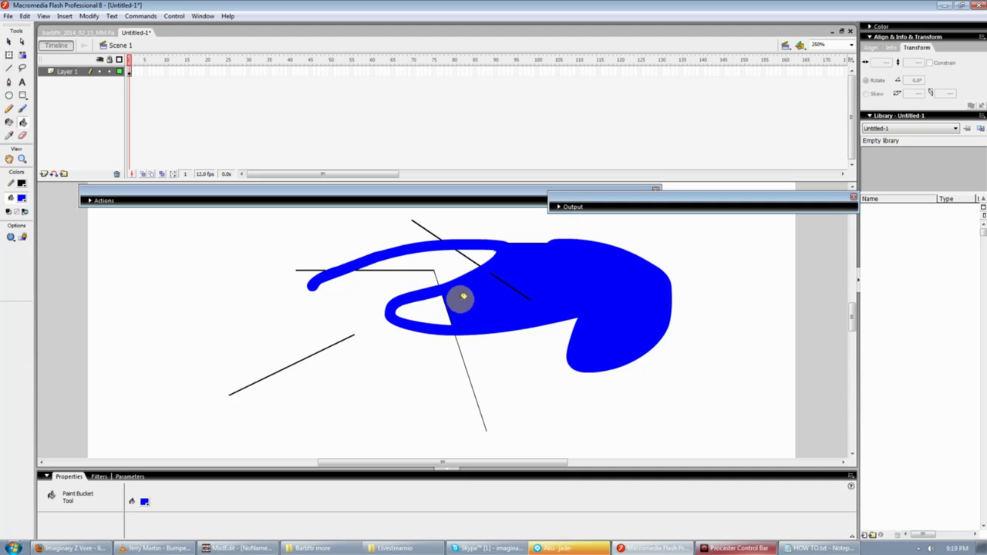
{"action": "left_click", "coordinate": [468, 301]}
{"action": "key", "text": "v"}
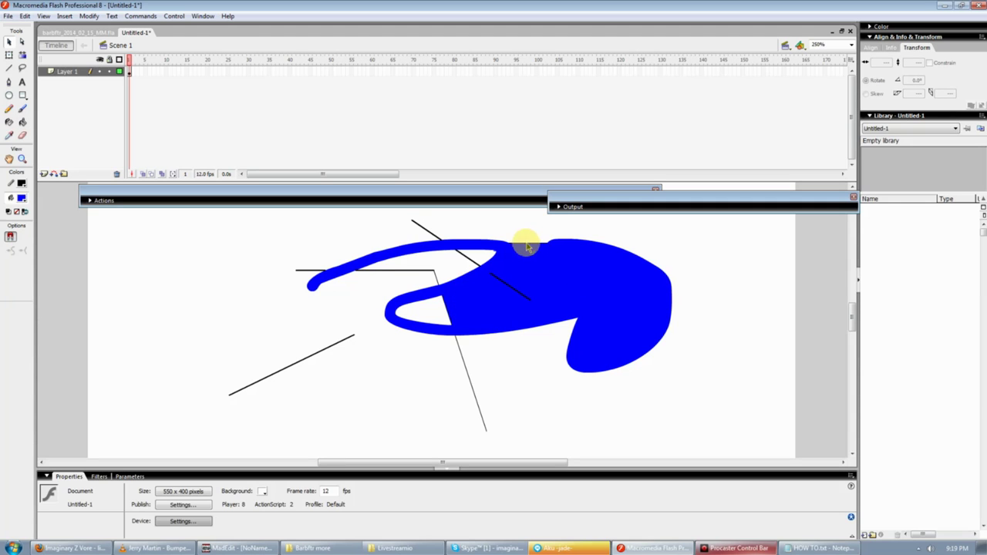
{"action": "scroll", "coordinate": [236, 319], "scroll_direction": "up", "scroll_amount": 3}
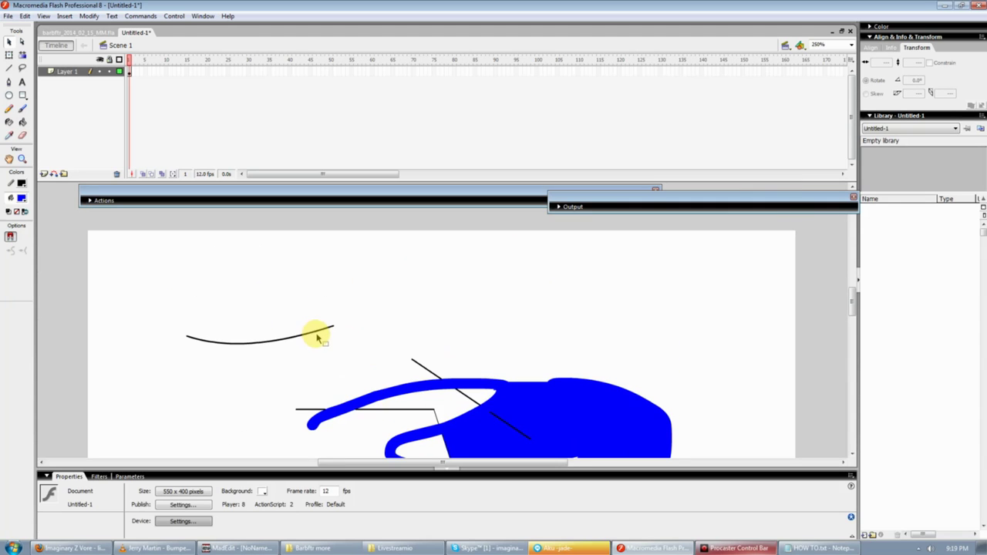
Draw a zigzag of eight connected straight lines with the Line tool in the empty area above the blue shape
{"action": "key", "text": "n"}
{"action": "left_click_drag", "start_coordinate": [396, 256], "coordinate": [443, 233]}
{"action": "left_click_drag", "start_coordinate": [443, 233], "coordinate": [604, 296]}
{"action": "left_click_drag", "start_coordinate": [604, 296], "coordinate": [517, 329]}
{"action": "left_click_drag", "start_coordinate": [517, 330], "coordinate": [417, 265]}
{"action": "left_click_drag", "start_coordinate": [417, 264], "coordinate": [394, 299]}
{"action": "left_click_drag", "start_coordinate": [394, 299], "coordinate": [499, 359]}
{"action": "left_click_drag", "start_coordinate": [499, 359], "coordinate": [371, 336]}
{"action": "left_click_drag", "start_coordinate": [372, 336], "coordinate": [343, 281]}
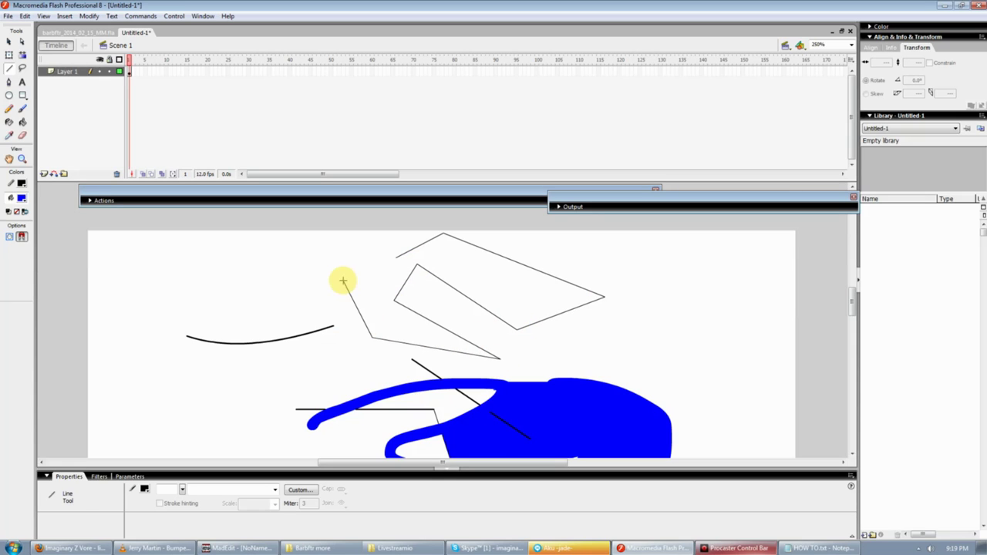
Bend the zigzag's upper lines into smooth arcs and shift their right-hand corner inward into a rounded end
{"action": "key", "text": "v"}
{"action": "left_click_drag", "start_coordinate": [526, 265], "coordinate": [442, 245]}
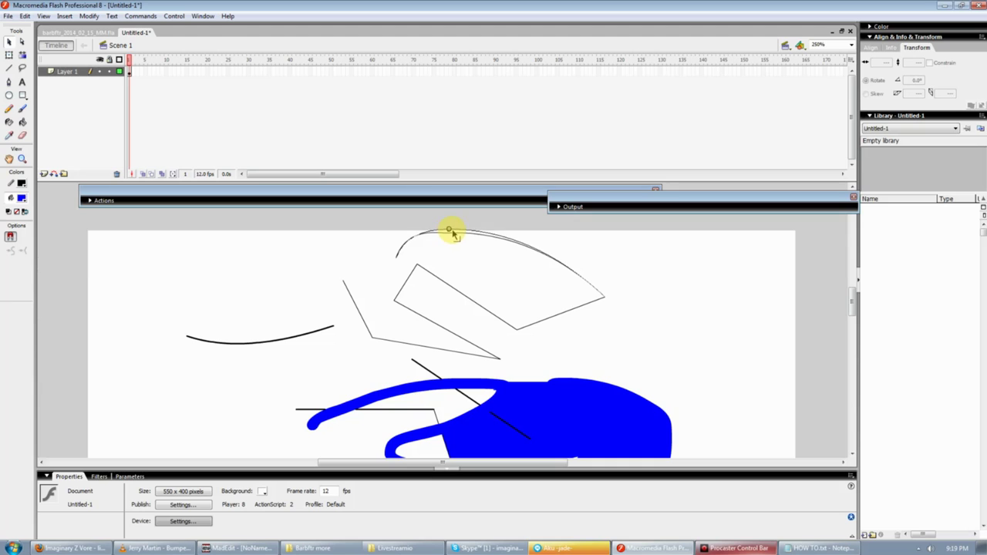
{"action": "left_click_drag", "start_coordinate": [455, 233], "coordinate": [494, 226]}
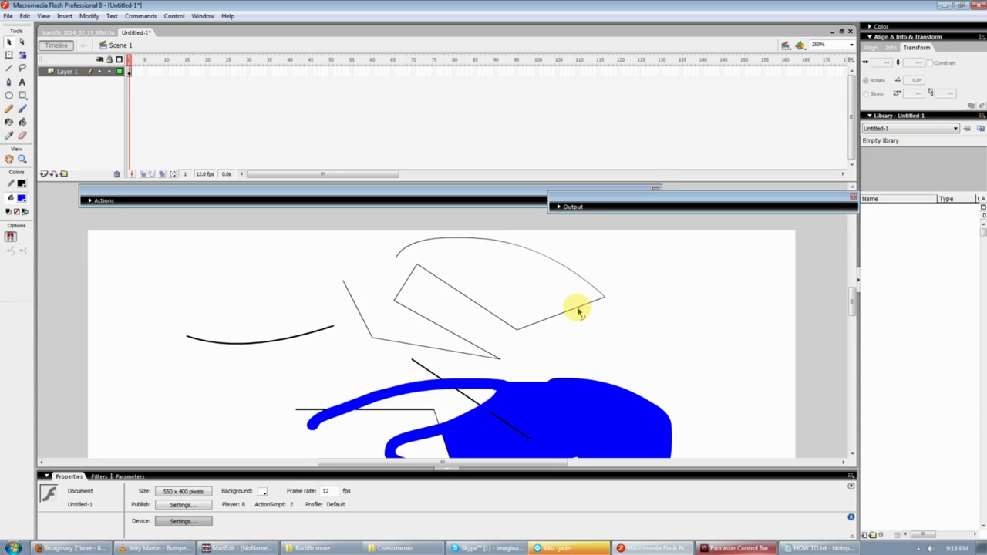
{"action": "left_click_drag", "start_coordinate": [578, 310], "coordinate": [544, 278]}
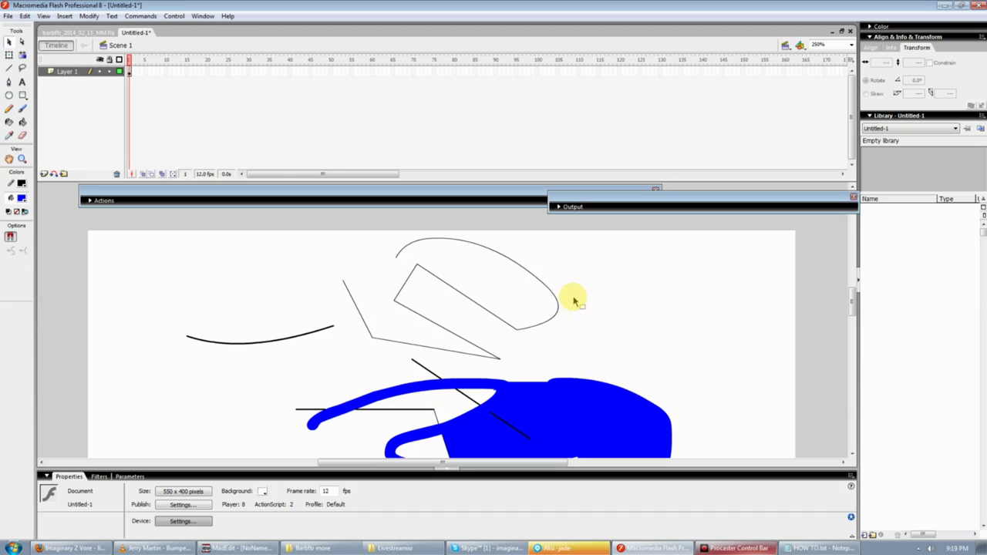
{"action": "left_click_drag", "start_coordinate": [560, 310], "coordinate": [574, 308]}
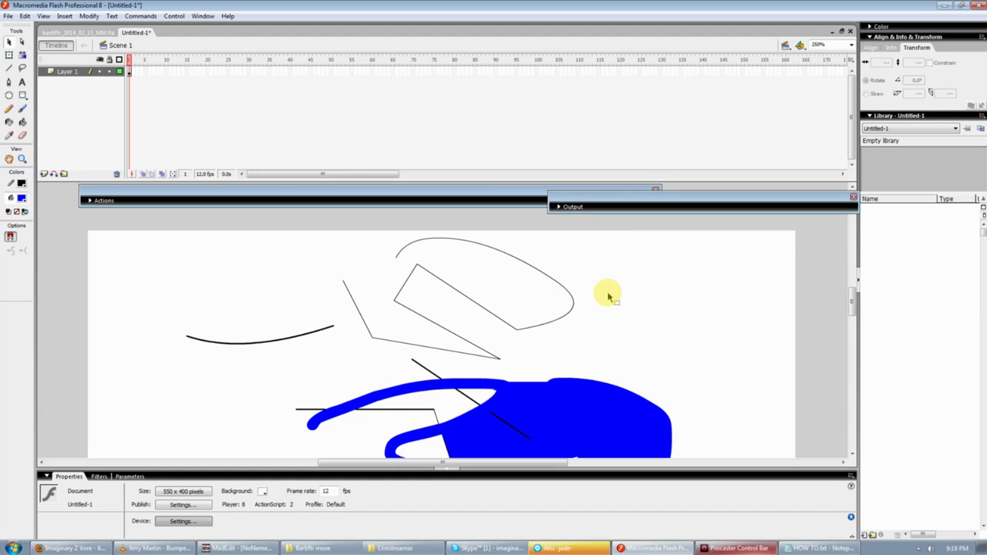
Pull the rounded right end of the curve further inward and bend its upper arc into an S shape
{"action": "left_click_drag", "start_coordinate": [621, 251], "coordinate": [534, 315]}
{"action": "left_click", "coordinate": [590, 273]}
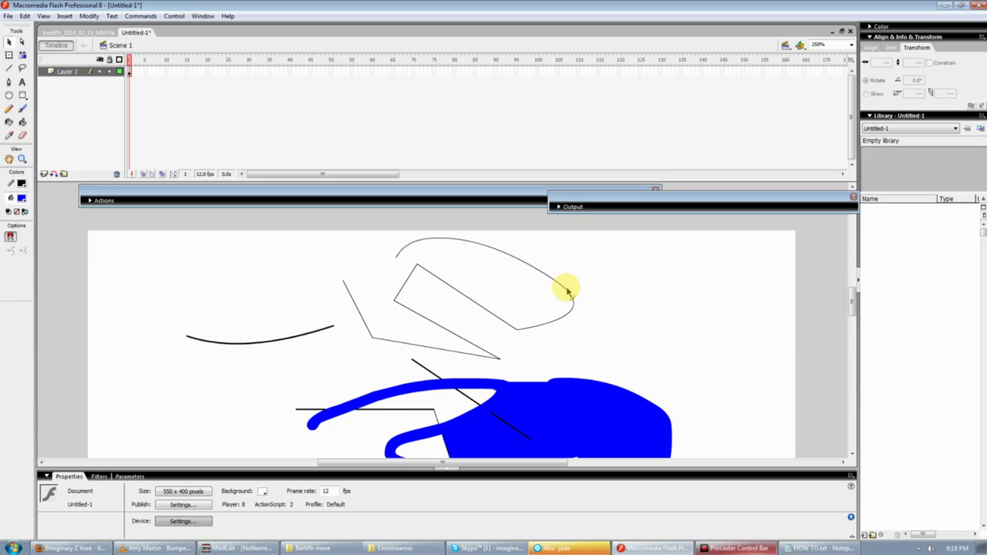
{"action": "left_click_drag", "start_coordinate": [571, 295], "coordinate": [528, 303]}
{"action": "key", "text": "Delete"}
{"action": "mouse_move", "coordinate": [520, 255]}
{"action": "left_mouse_down"}
{"action": "mouse_move", "coordinate": [524, 295]}
{"action": "mouse_move", "coordinate": [537, 288]}
{"action": "mouse_move", "coordinate": [519, 258]}
{"action": "mouse_move", "coordinate": [487, 260]}
{"action": "mouse_move", "coordinate": [501, 267]}
{"action": "mouse_move", "coordinate": [470, 239]}
{"action": "mouse_move", "coordinate": [494, 247]}
{"action": "left_mouse_up"}
Draw three thin straight lines beside the curve and join their ends into a closed triangle with one overhanging end
{"action": "key", "text": "n"}
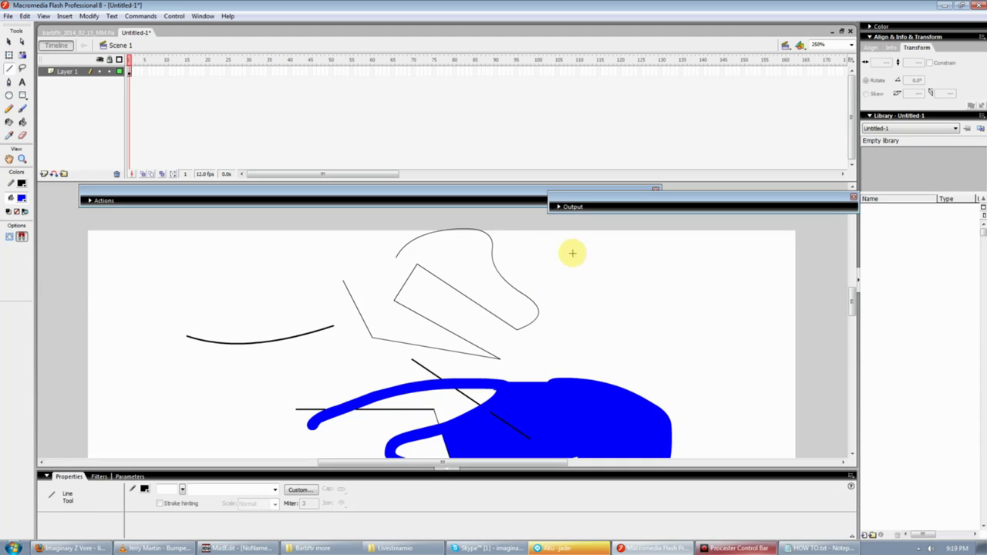
{"action": "left_click_drag", "start_coordinate": [578, 253], "coordinate": [653, 278]}
{"action": "mouse_move", "coordinate": [584, 303]}
{"action": "left_mouse_down"}
{"action": "mouse_move", "coordinate": [666, 292]}
{"action": "mouse_move", "coordinate": [679, 275]}
{"action": "left_mouse_up"}
{"action": "key", "text": "v"}
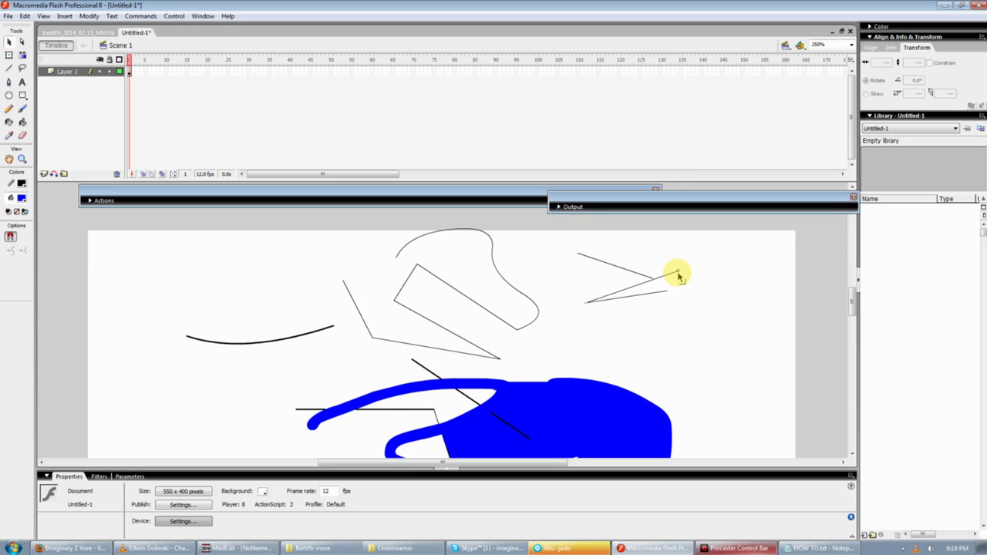
{"action": "key", "text": "n"}
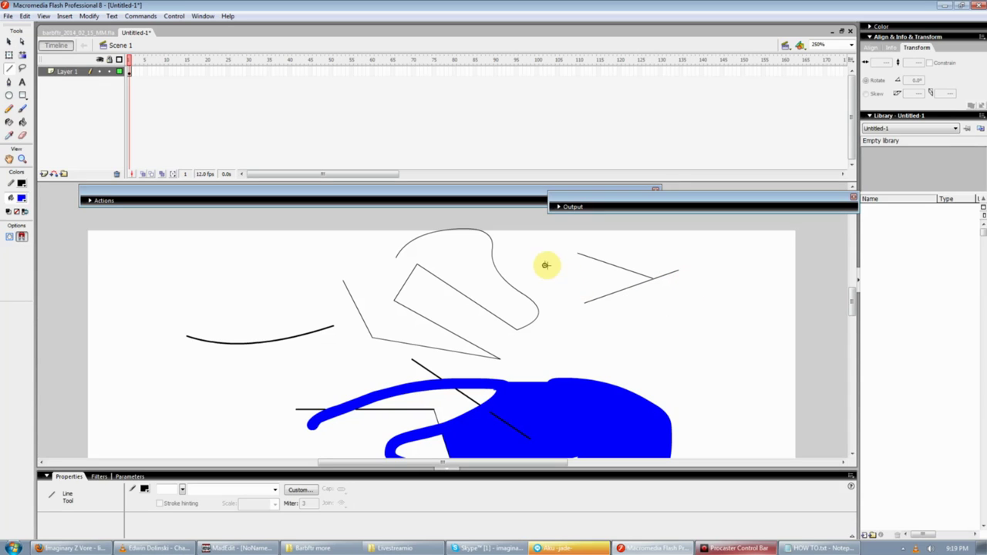
{"action": "left_click_drag", "start_coordinate": [545, 262], "coordinate": [584, 303]}
{"action": "key", "text": "v"}
{"action": "left_click_drag", "start_coordinate": [542, 260], "coordinate": [581, 262]}
Adjust the crossing at the triangle's right corner and delete the line ends that extend past it
{"action": "key", "text": "k"}
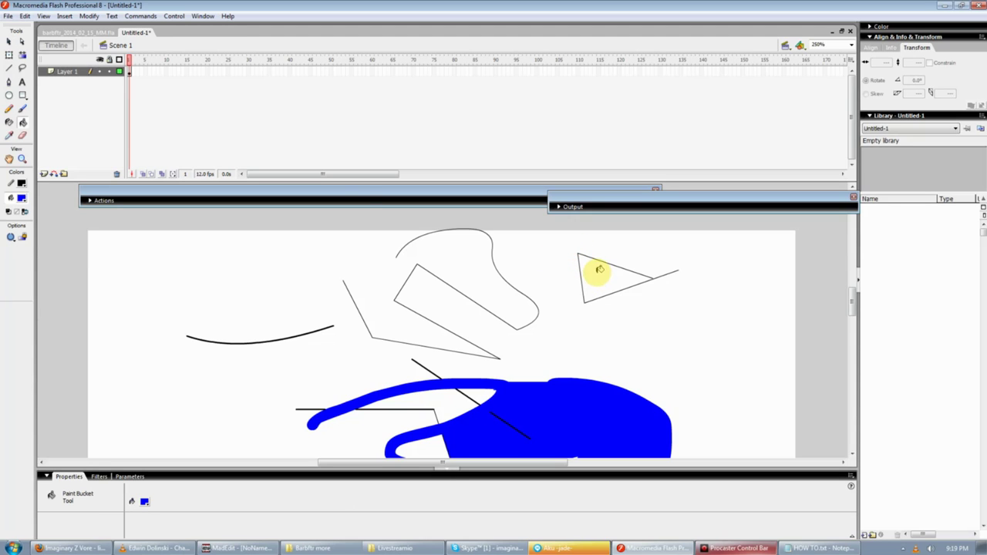
{"action": "left_click", "coordinate": [21, 159]}
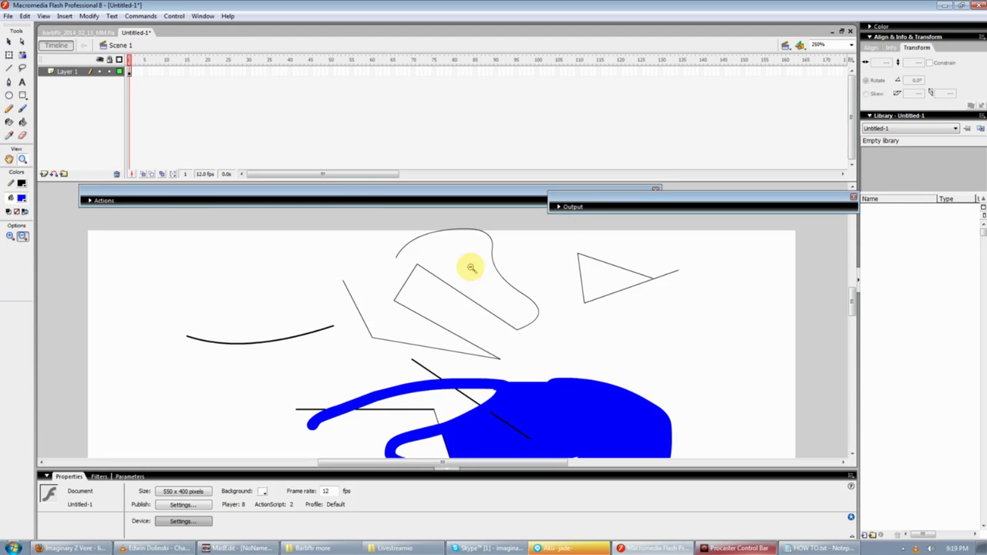
{"action": "left_click", "coordinate": [606, 294]}
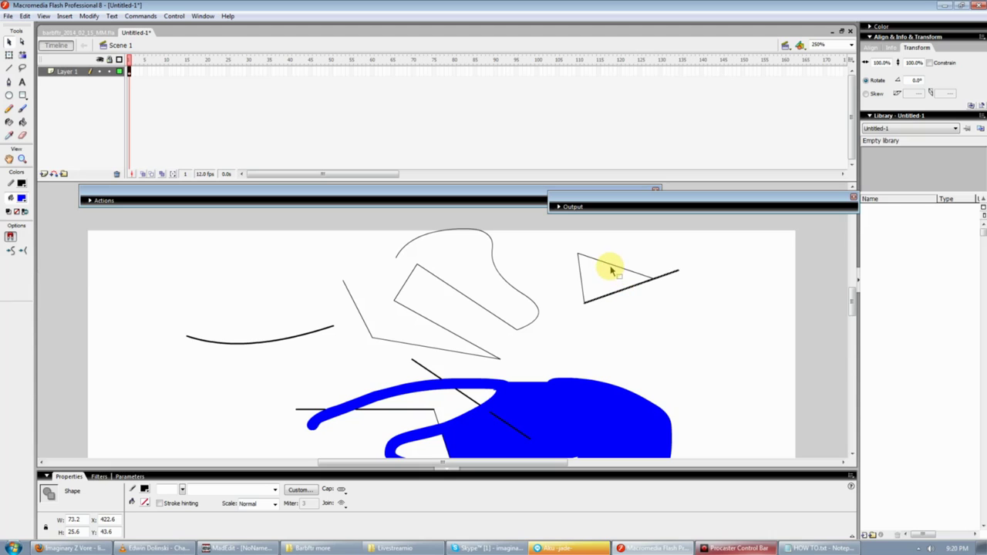
{"action": "left_click", "coordinate": [657, 283]}
{"action": "left_click", "coordinate": [652, 283]}
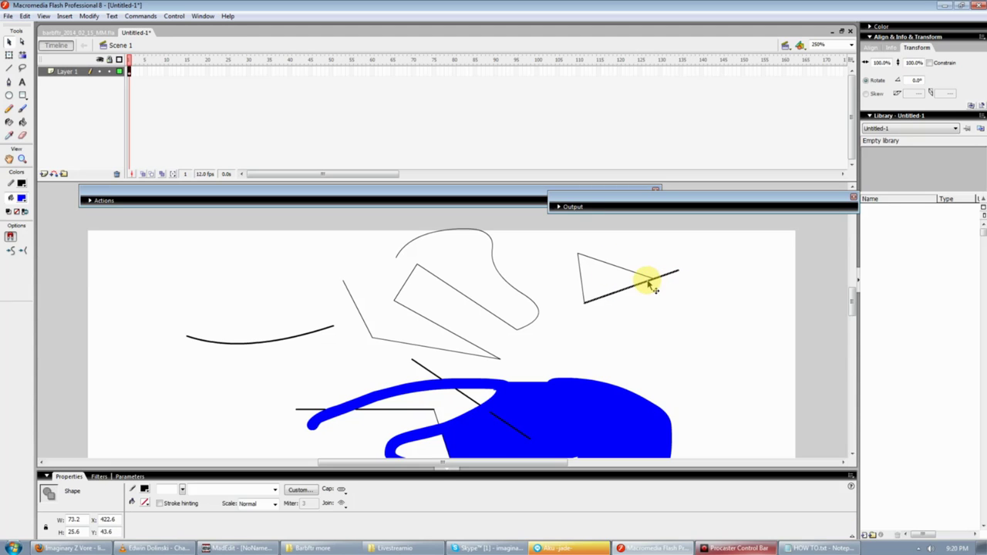
{"action": "left_click", "coordinate": [651, 283]}
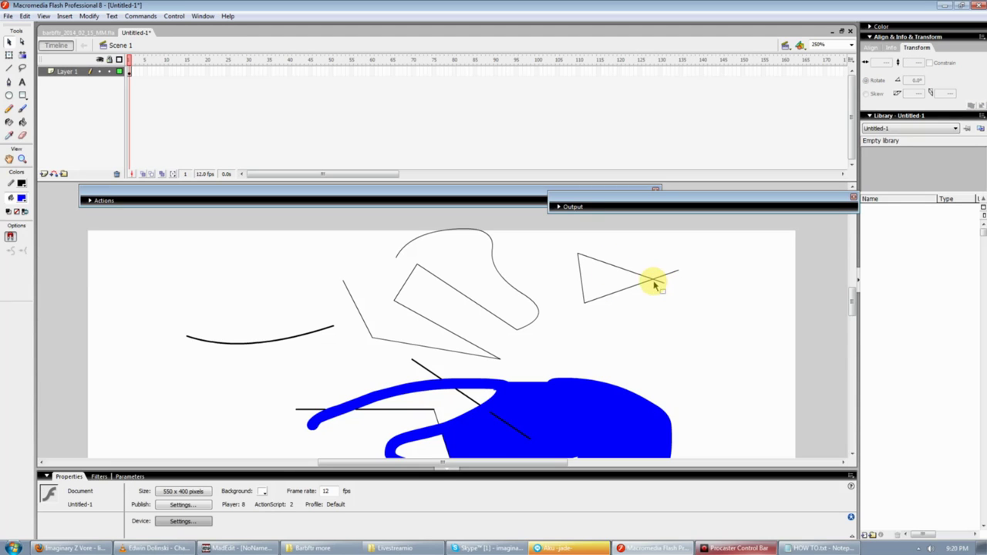
{"action": "left_click", "coordinate": [635, 286]}
{"action": "left_click", "coordinate": [668, 288]}
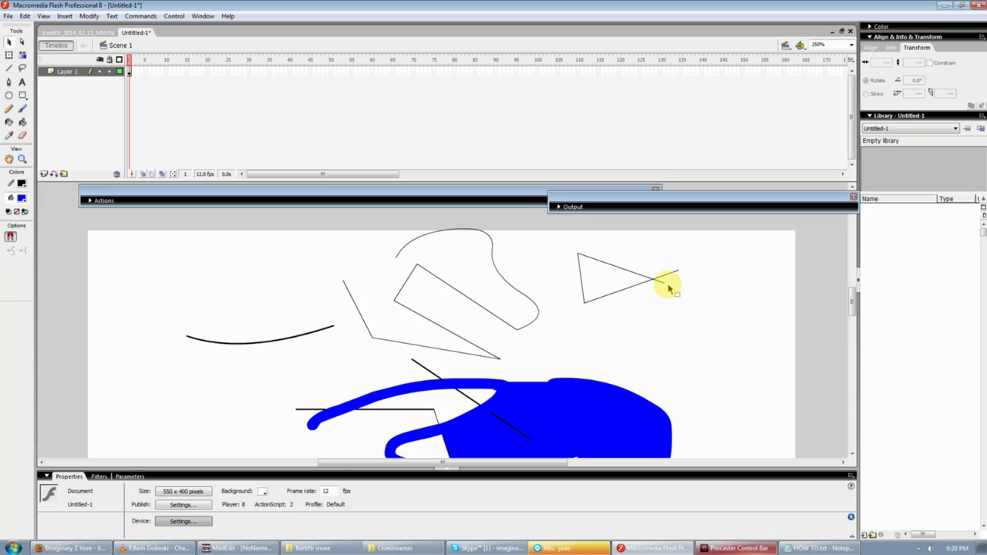
{"action": "left_click", "coordinate": [658, 270]}
{"action": "key", "text": "Delete"}
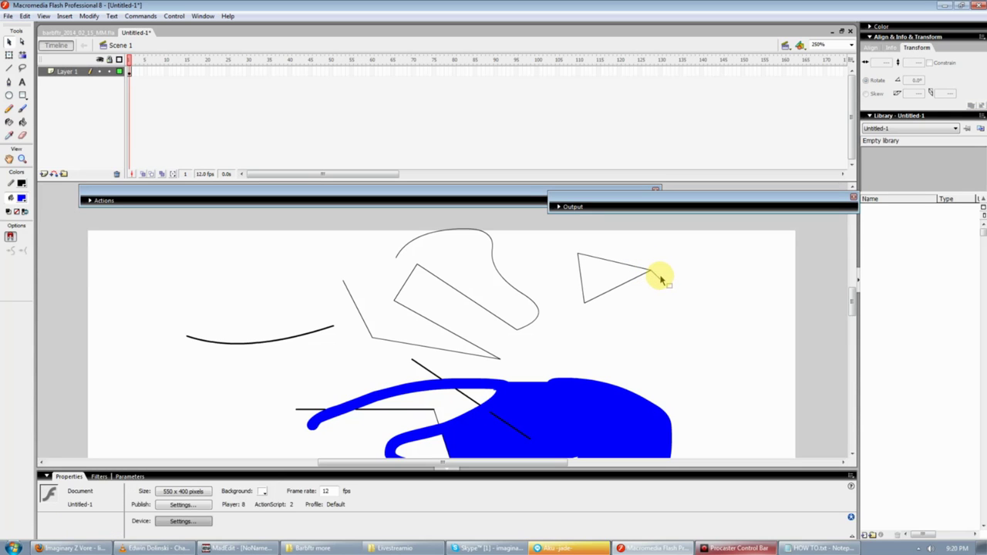
Fill the closed triangle with blue using the Paint Bucket tool
{"action": "key", "text": "k"}
{"action": "left_click", "coordinate": [606, 280]}
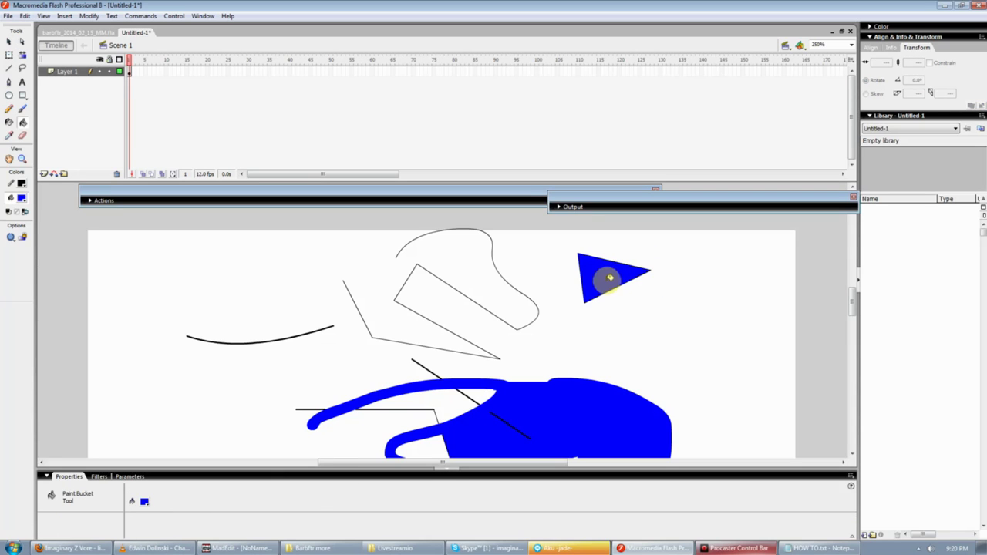
{"action": "left_click_drag", "start_coordinate": [570, 239], "coordinate": [674, 323]}
{"action": "left_click", "coordinate": [674, 324]}
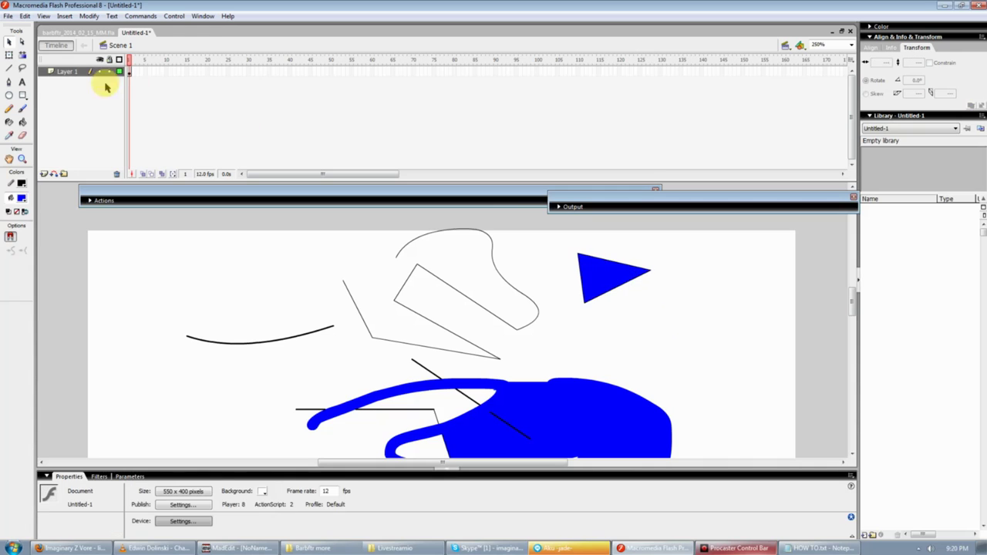
Add three layers above Layer 1 and paint a blue zigzag brush stroke on Layer 2
{"action": "left_click", "coordinate": [44, 175]}
{"action": "left_click", "coordinate": [44, 174]}
{"action": "left_click", "coordinate": [45, 175]}
{"action": "left_click", "coordinate": [70, 92]}
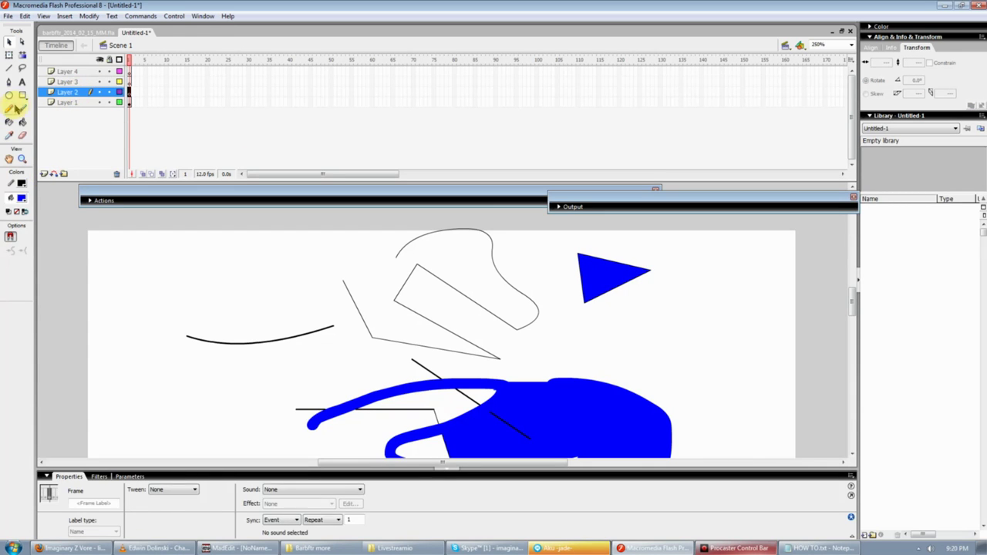
{"action": "left_click", "coordinate": [17, 108]}
{"action": "mouse_move", "coordinate": [399, 250]}
{"action": "left_mouse_down"}
{"action": "mouse_move", "coordinate": [414, 381]}
{"action": "mouse_move", "coordinate": [401, 379]}
{"action": "left_mouse_up"}
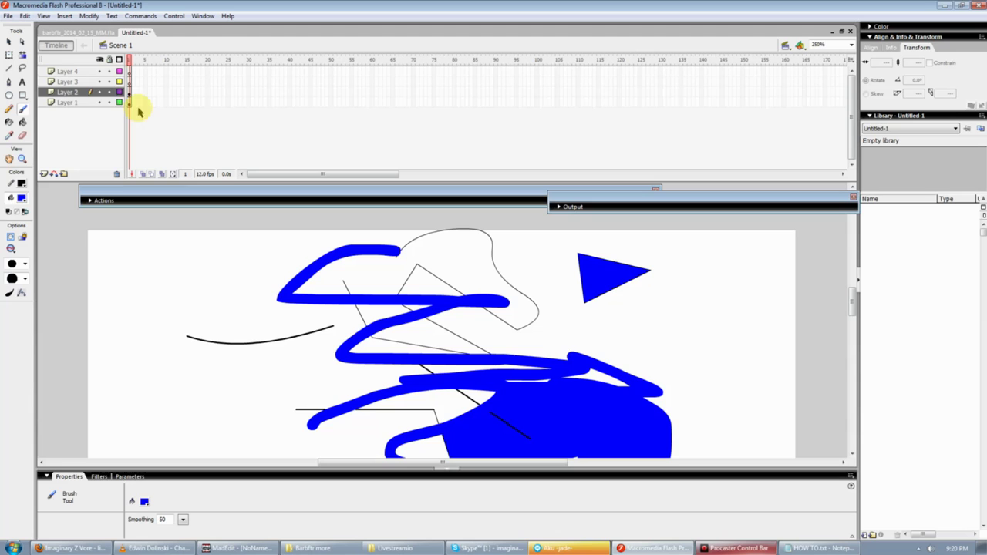
Paint a red zigzag brush stroke on Layer 3 and fill its enclosed areas with red
{"action": "left_click", "coordinate": [22, 197]}
{"action": "left_click", "coordinate": [14, 266]}
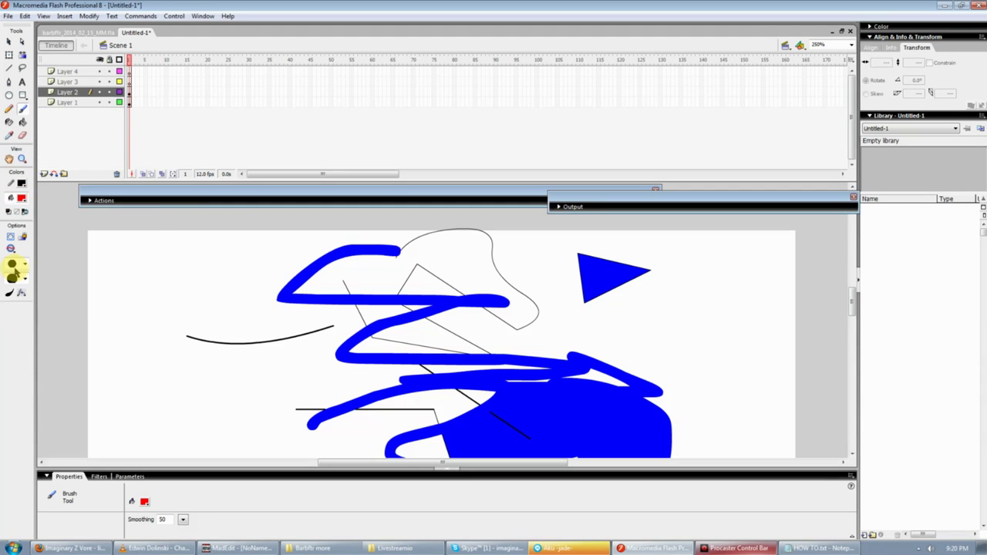
{"action": "left_click", "coordinate": [81, 82]}
{"action": "mouse_move", "coordinate": [328, 234]}
{"action": "left_mouse_down"}
{"action": "mouse_move", "coordinate": [430, 283]}
{"action": "mouse_move", "coordinate": [492, 379]}
{"action": "mouse_move", "coordinate": [573, 368]}
{"action": "mouse_move", "coordinate": [368, 280]}
{"action": "mouse_move", "coordinate": [472, 316]}
{"action": "left_mouse_up"}
{"action": "key", "text": "k"}
{"action": "left_click", "coordinate": [509, 341]}
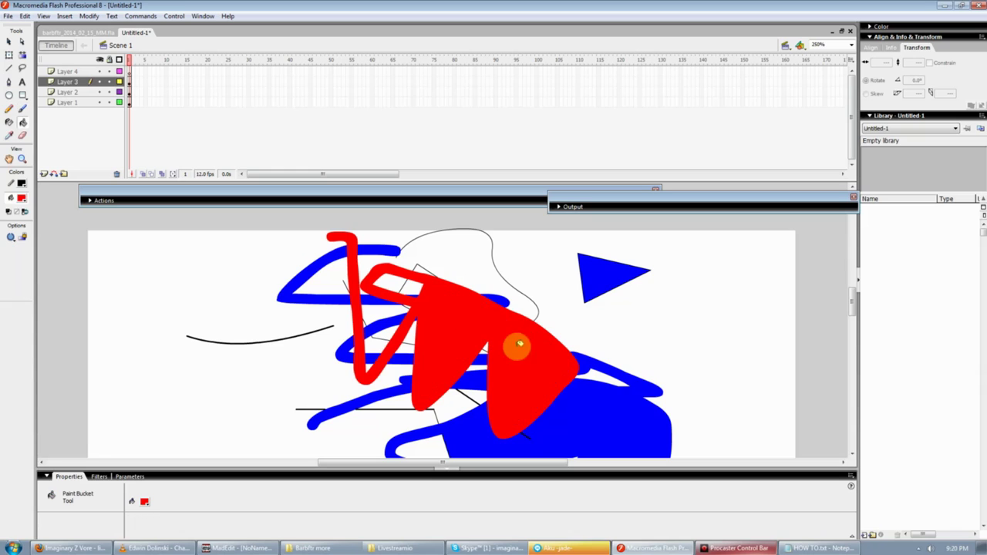
Move Layer 3 below Layer 2 in the layer order
{"action": "left_click", "coordinate": [68, 82]}
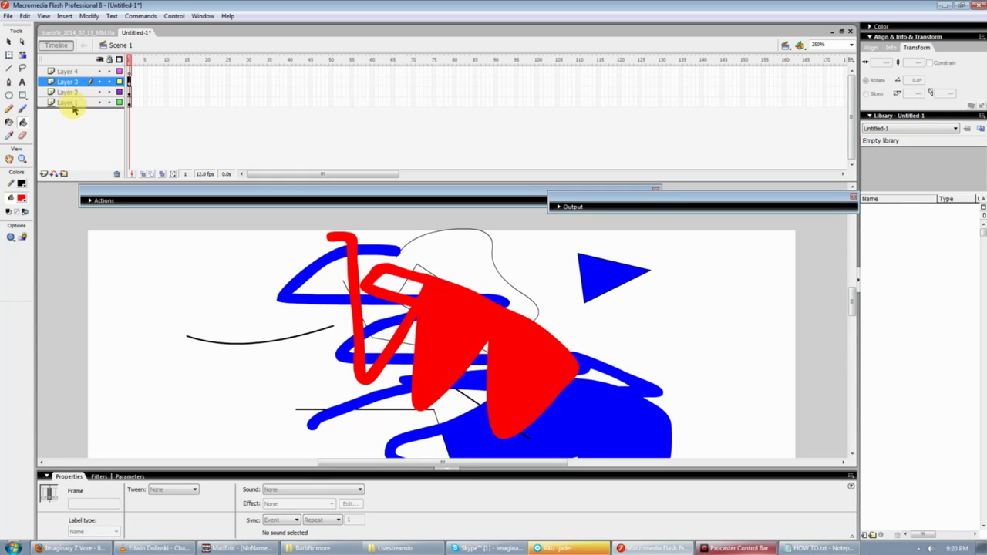
{"action": "left_click_drag", "start_coordinate": [74, 110], "coordinate": [73, 93]}
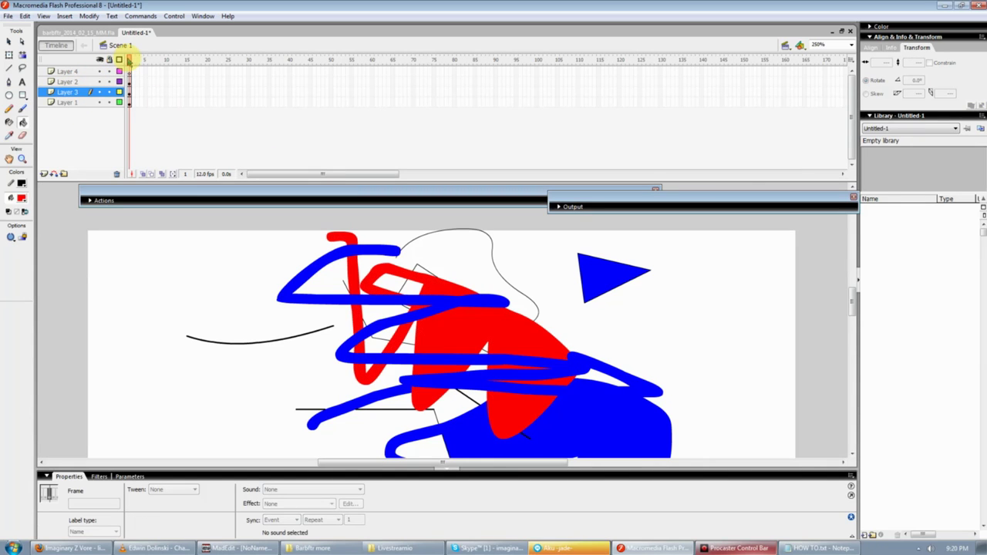
Extend Layers 2, 3 and 4 to frame 18 and Layer 1 to frame 11, with keyframes at frame 14 on the upper three
{"action": "left_click_drag", "start_coordinate": [139, 60], "coordinate": [194, 82]}
{"action": "key", "text": "F5"}
{"action": "key", "text": "F5"}
{"action": "key", "text": "F5"}
{"action": "key", "text": "F5"}
{"action": "key", "text": "F5"}
{"action": "left_click", "coordinate": [184, 63]}
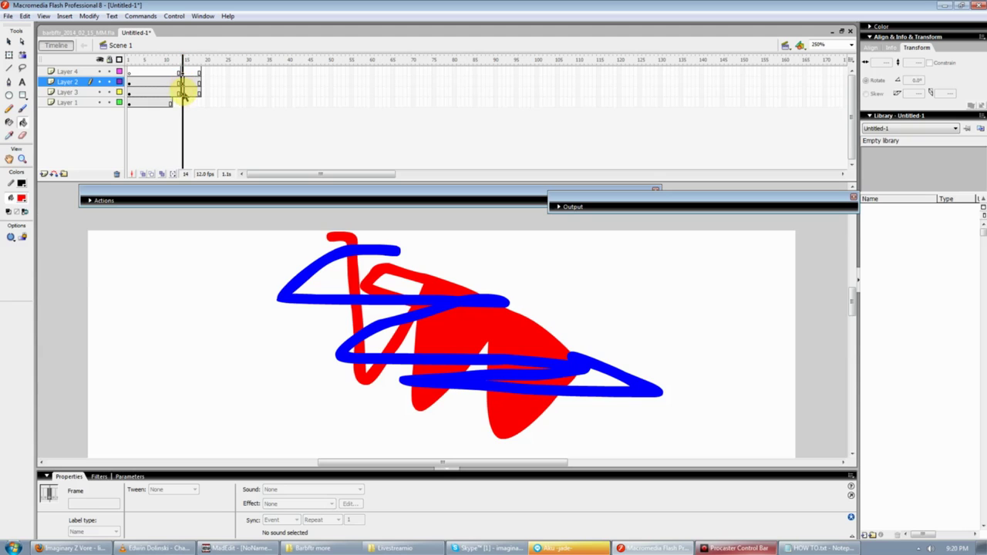
Add the frame action stop(); to the Layer 4 keyframe at frame 14
{"action": "left_click", "coordinate": [184, 92]}
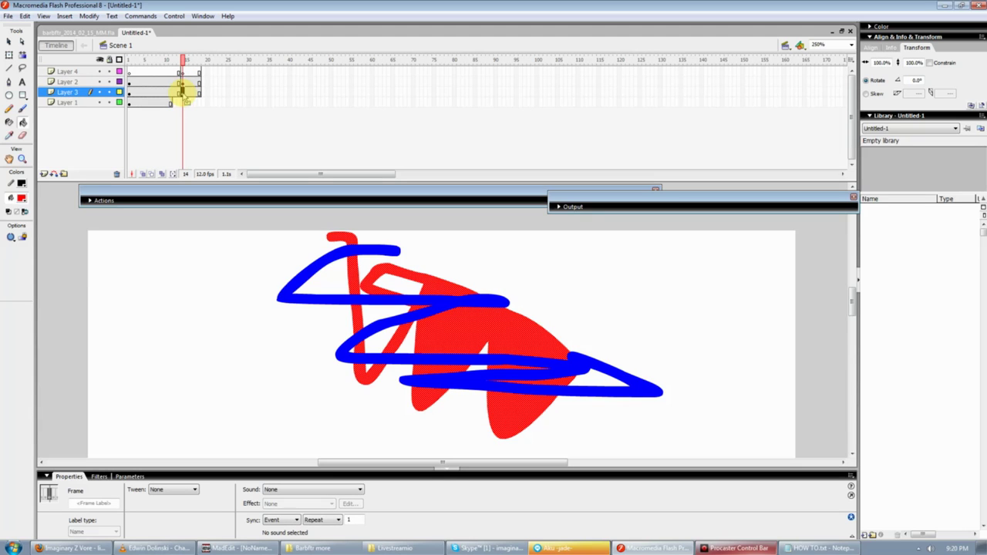
{"action": "left_click", "coordinate": [183, 82]}
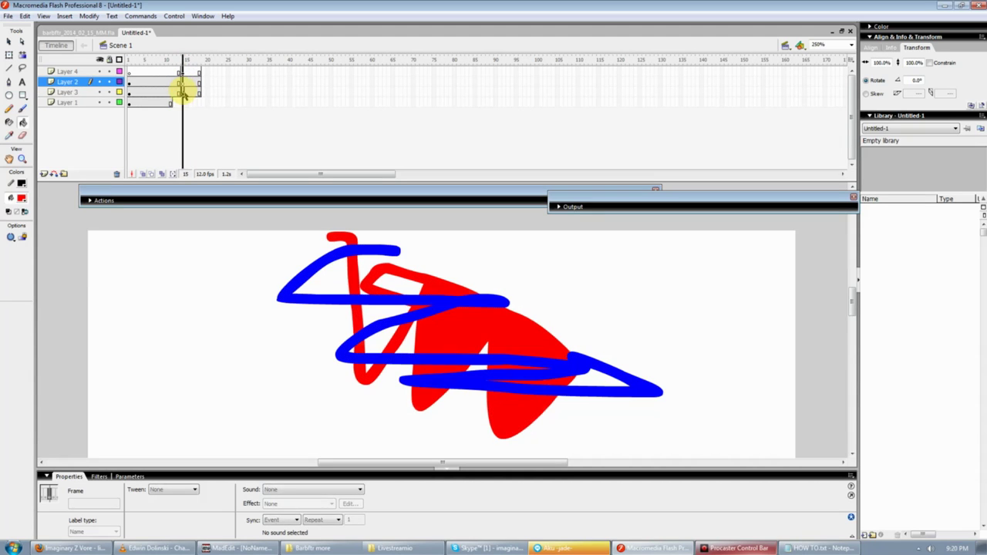
{"action": "left_click", "coordinate": [184, 72]}
{"action": "left_click", "coordinate": [185, 72]}
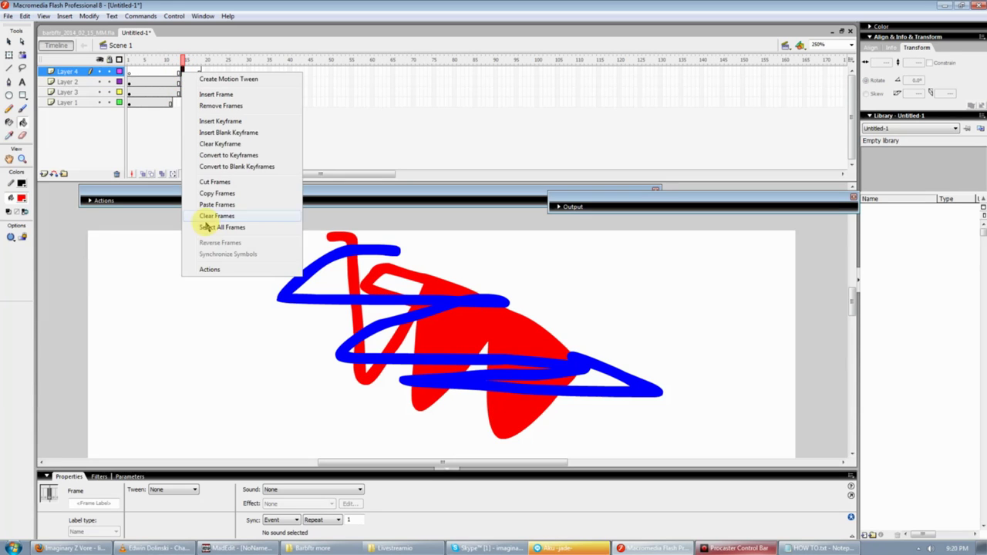
{"action": "left_click", "coordinate": [209, 269]}
{"action": "left_click_drag", "start_coordinate": [266, 191], "coordinate": [442, 160]}
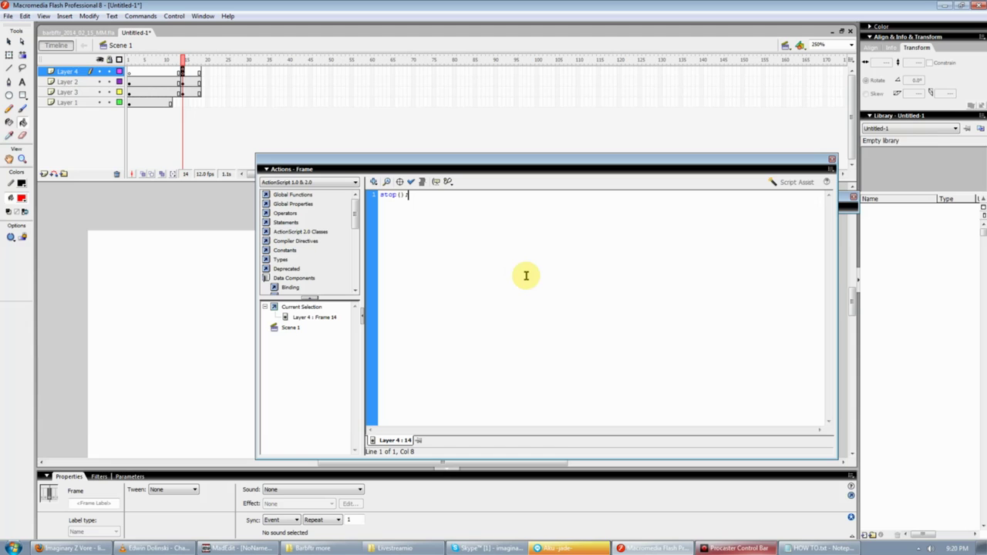
Compare the frame 14 keyframes of Layer 4 and Layer 2 to see which one carries a script
{"action": "left_click", "coordinate": [185, 89]}
{"action": "left_click", "coordinate": [182, 75]}
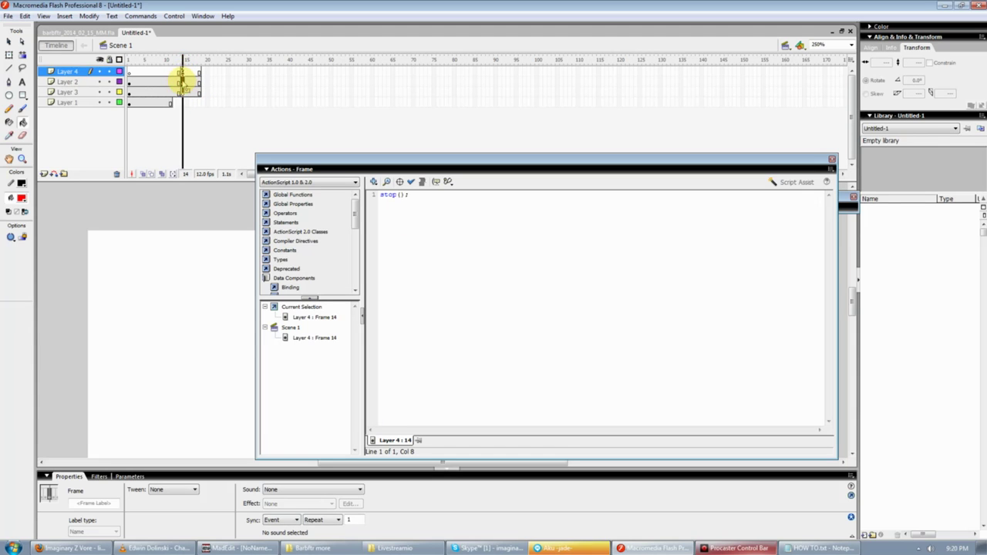
{"action": "left_click", "coordinate": [183, 83]}
{"action": "left_click", "coordinate": [173, 72]}
{"action": "left_click", "coordinate": [183, 74]}
{"action": "left_click", "coordinate": [183, 82]}
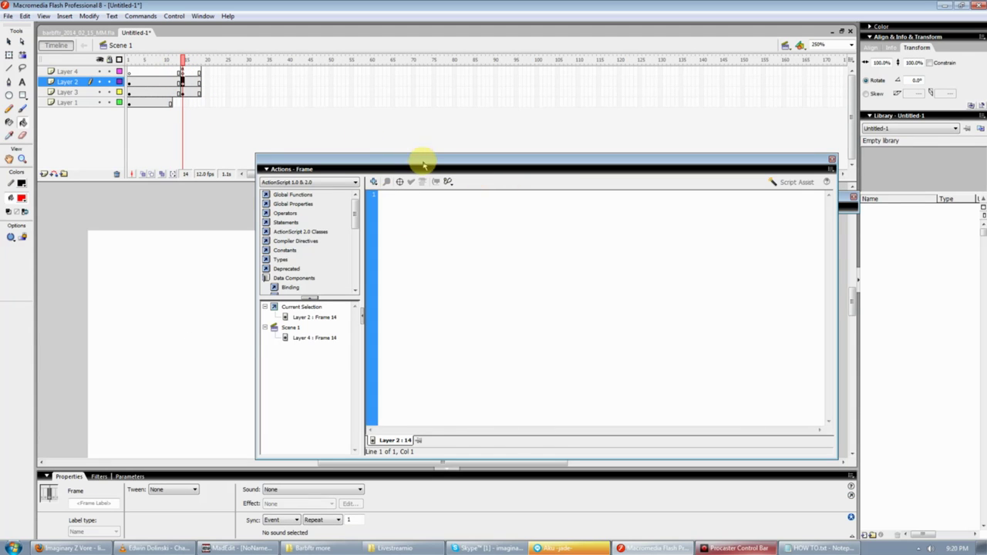
Collapse the Actions window below the timeline and set the timeline's frame display to Short
{"action": "left_click", "coordinate": [329, 168]}
{"action": "left_click_drag", "start_coordinate": [417, 171], "coordinate": [419, 193]}
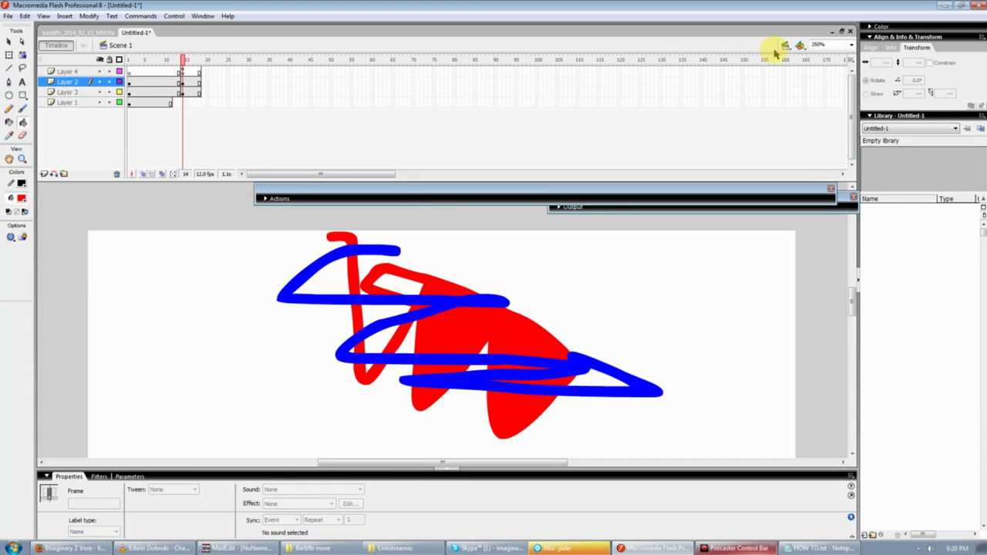
{"action": "left_click", "coordinate": [852, 62]}
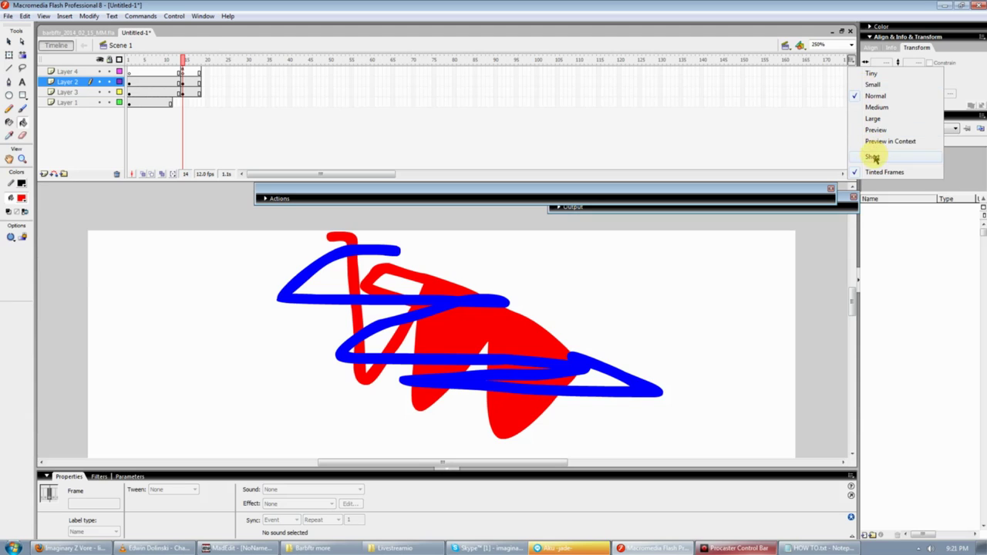
{"action": "left_click", "coordinate": [874, 158]}
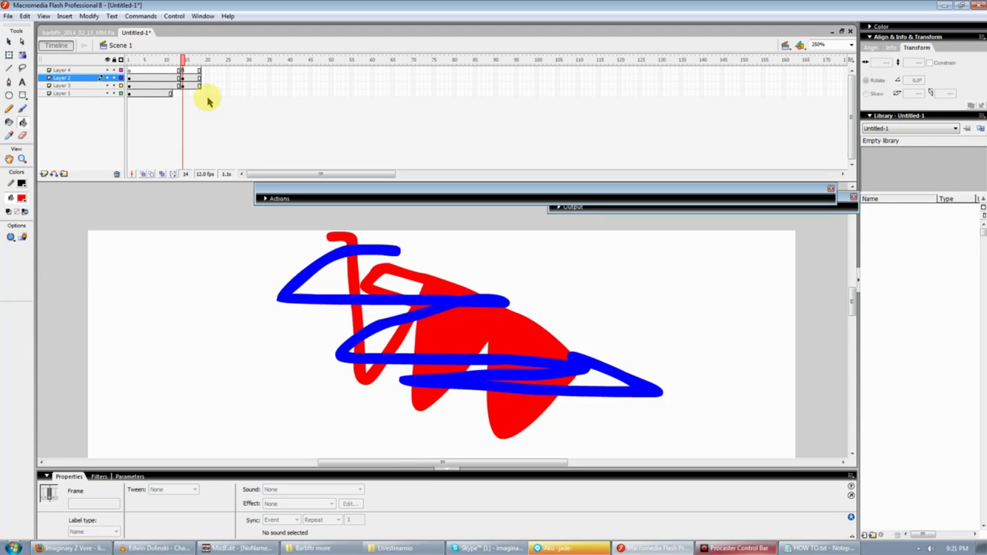
{"action": "left_click", "coordinate": [107, 176]}
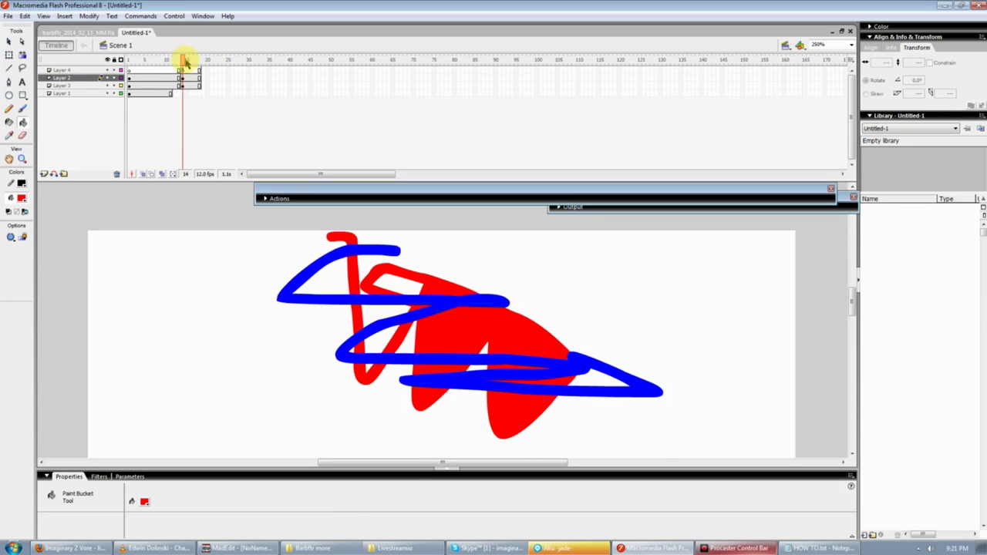
Return to frame 1, hide all existing layers and add a new layer beneath Layer 1
{"action": "left_click_drag", "start_coordinate": [185, 61], "coordinate": [133, 61]}
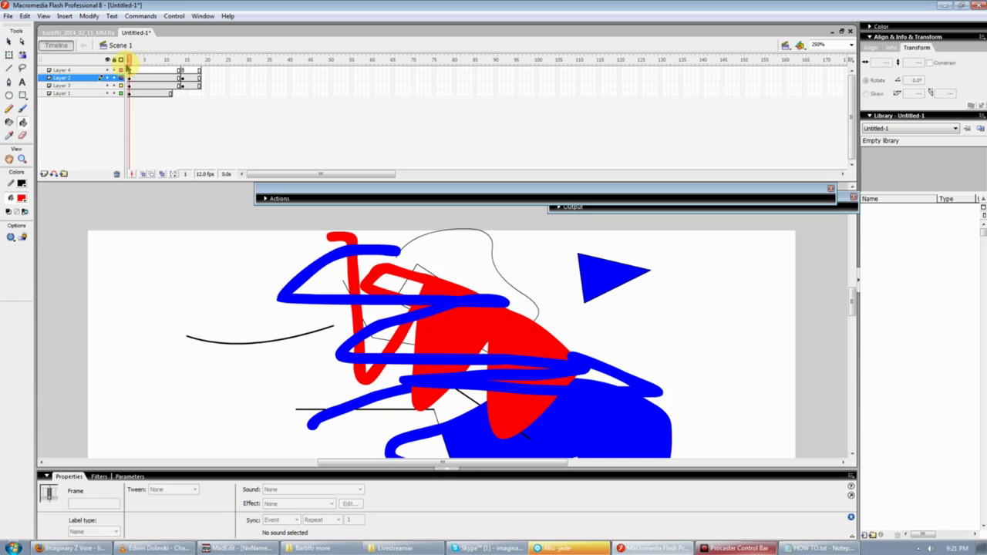
{"action": "key", "text": "v"}
{"action": "left_click", "coordinate": [222, 293]}
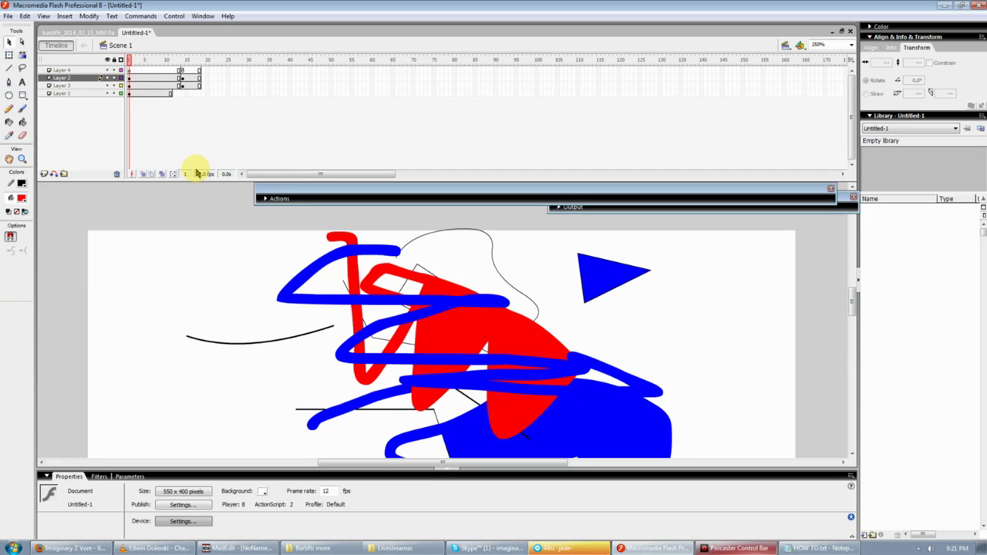
{"action": "left_click", "coordinate": [109, 61]}
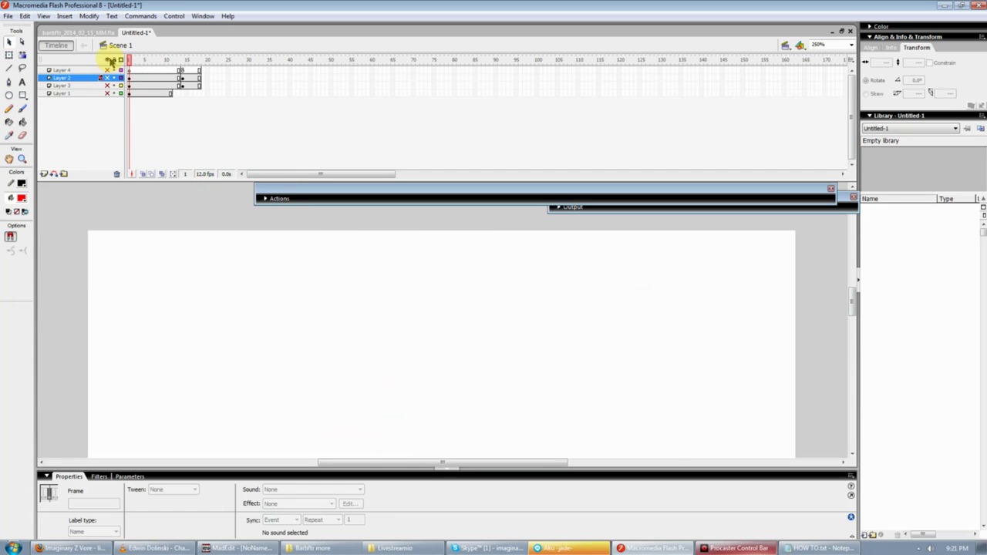
{"action": "left_click", "coordinate": [44, 174]}
{"action": "left_click_drag", "start_coordinate": [91, 79], "coordinate": [85, 102]}
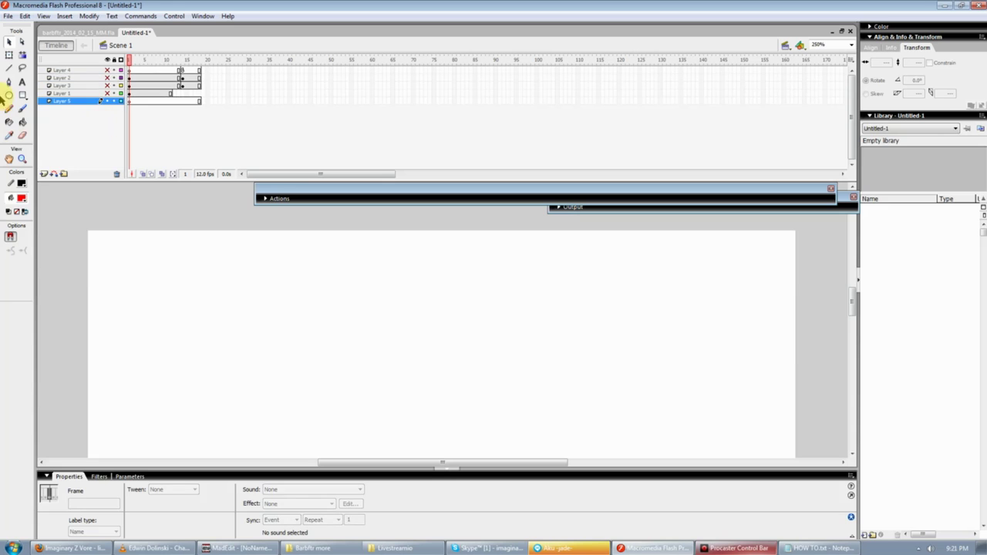
Draw a red circle about 100 px across on Layer 5 with a smaller oval about 67 by 74 px inside it
{"action": "left_click", "coordinate": [10, 94]}
{"action": "mouse_move", "coordinate": [252, 237]}
{"action": "left_mouse_down"}
{"action": "mouse_move", "coordinate": [395, 357]}
{"action": "mouse_move", "coordinate": [381, 366]}
{"action": "left_mouse_up"}
{"action": "left_click_drag", "start_coordinate": [275, 252], "coordinate": [359, 348]}
Recolour the fill of the inner oval bright green
{"action": "key", "text": "v"}
{"action": "left_click", "coordinate": [289, 291]}
{"action": "left_click", "coordinate": [19, 200]}
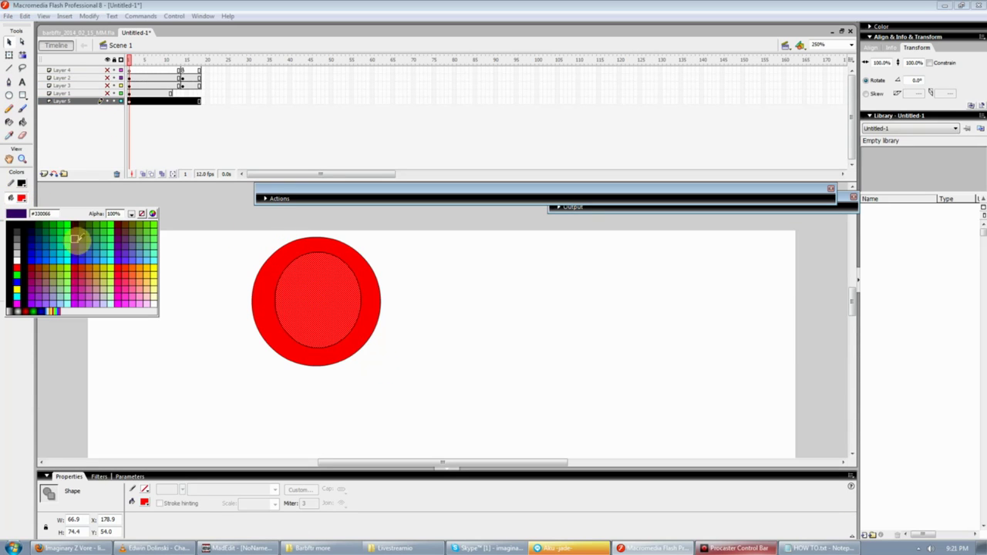
{"action": "left_click", "coordinate": [75, 238]}
Select the whole two-coloured circle and create a motion tween from frame 1 of Layer 5
{"action": "left_click_drag", "start_coordinate": [155, 212], "coordinate": [448, 427]}
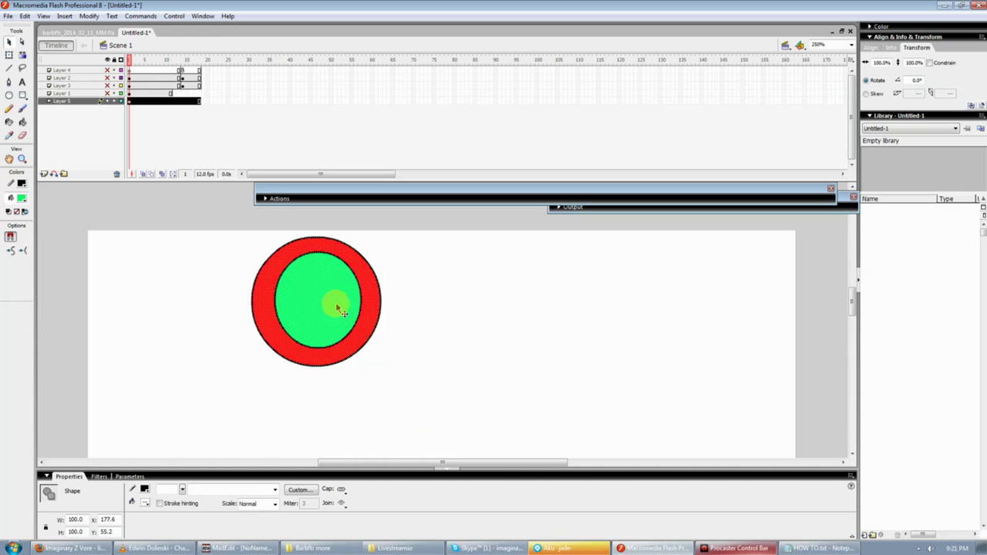
{"action": "left_click_drag", "start_coordinate": [216, 214], "coordinate": [409, 377]}
{"action": "right_click", "coordinate": [131, 106]}
{"action": "left_click", "coordinate": [145, 108]}
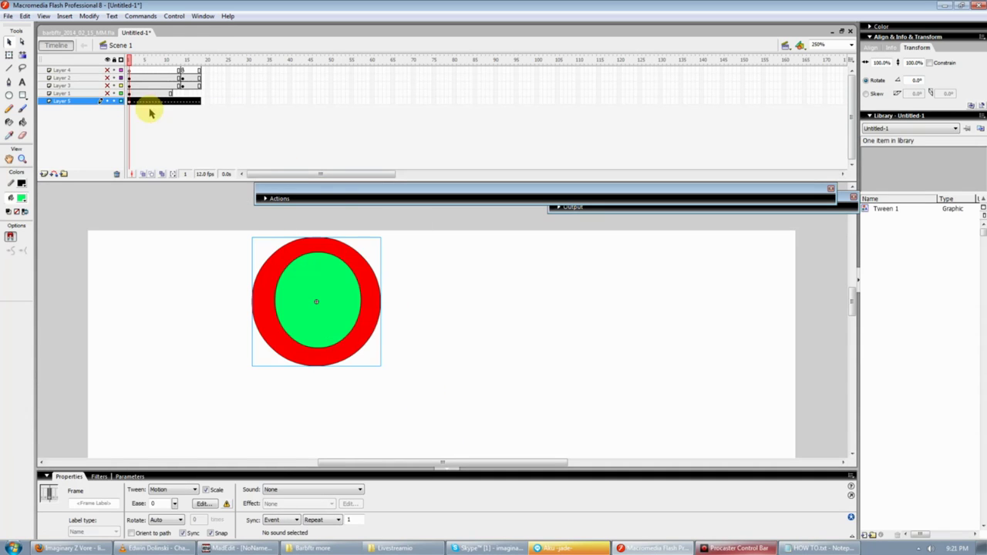
Examine the Tween 1 graphic in the library and check where the library display can be switched on
{"action": "left_click", "coordinate": [879, 210]}
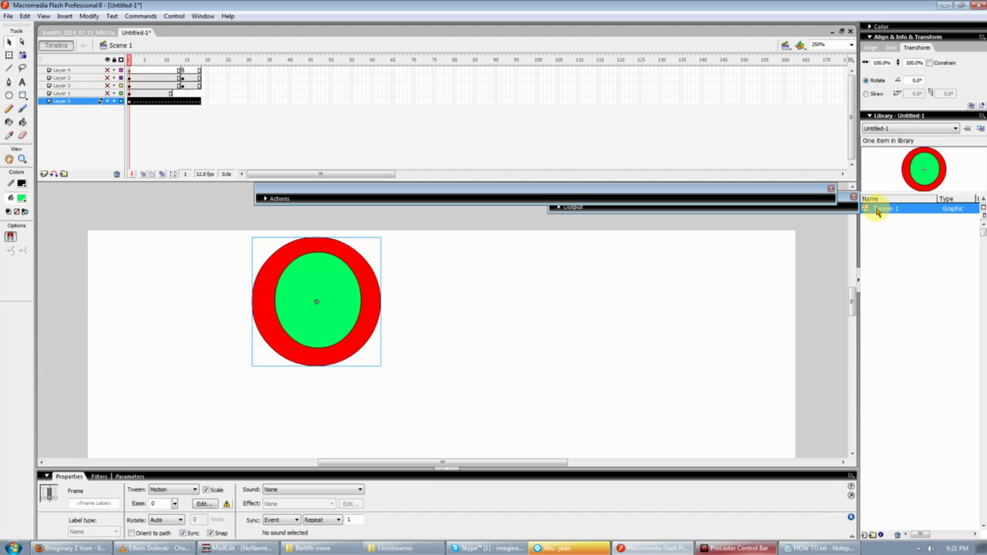
{"action": "double_click", "coordinate": [203, 8]}
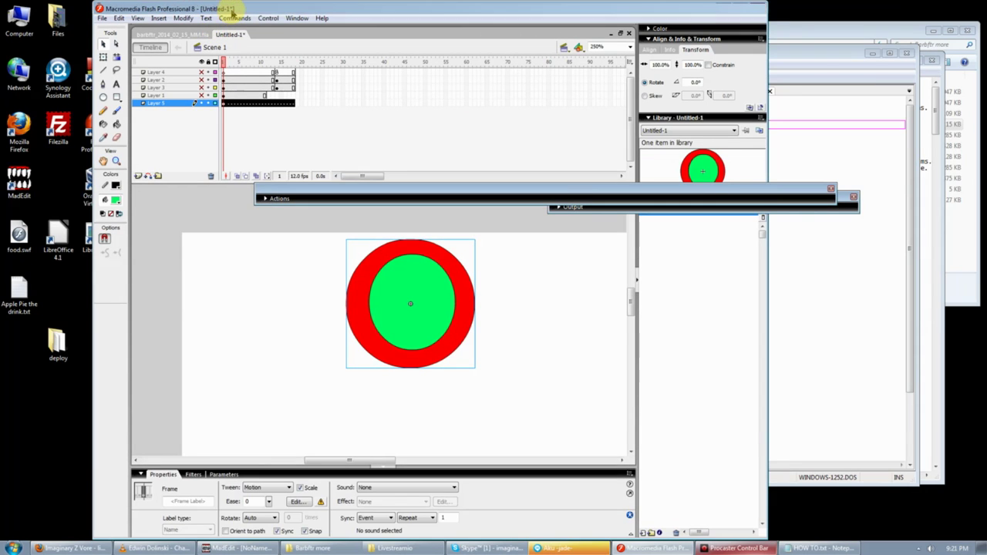
{"action": "double_click", "coordinate": [224, 8]}
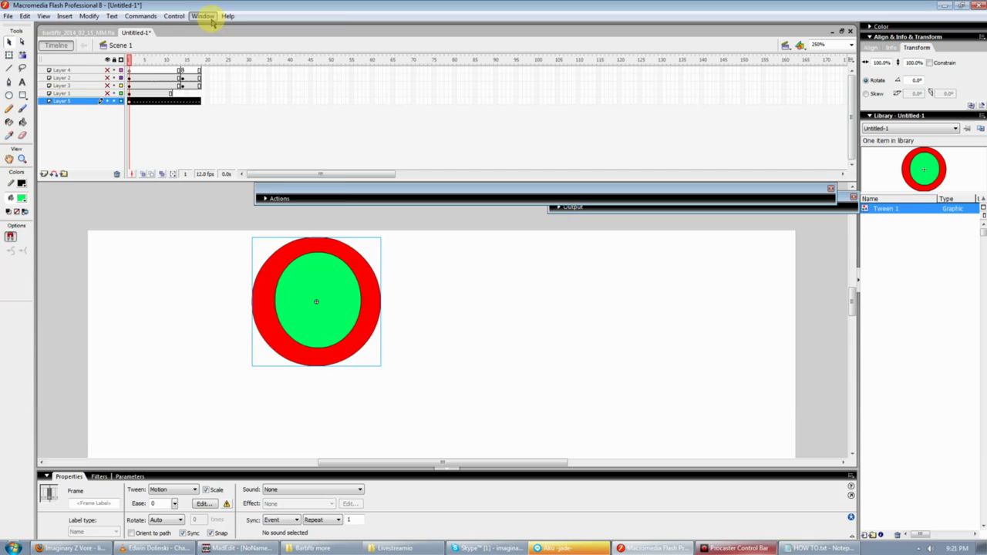
{"action": "left_click", "coordinate": [211, 20]}
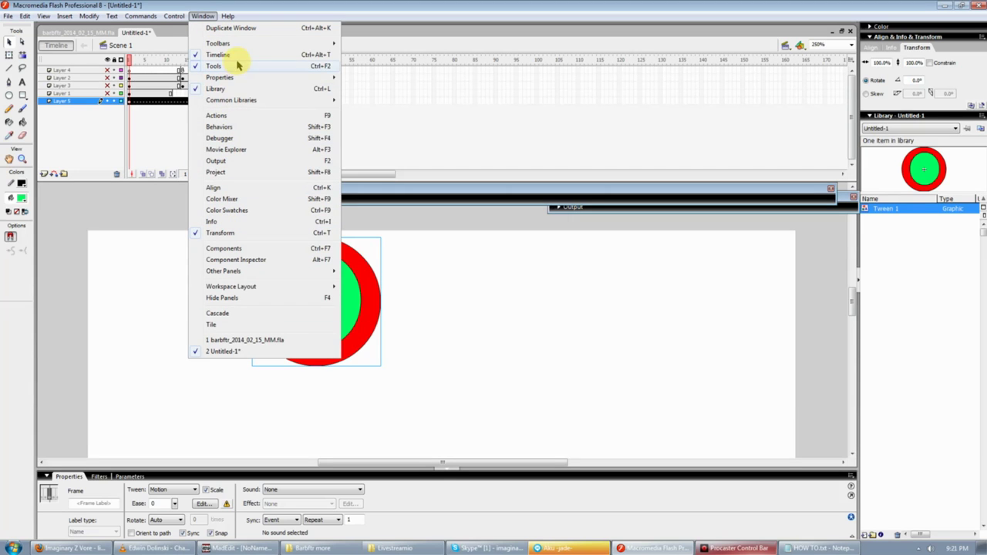
{"action": "left_click", "coordinate": [495, 333]}
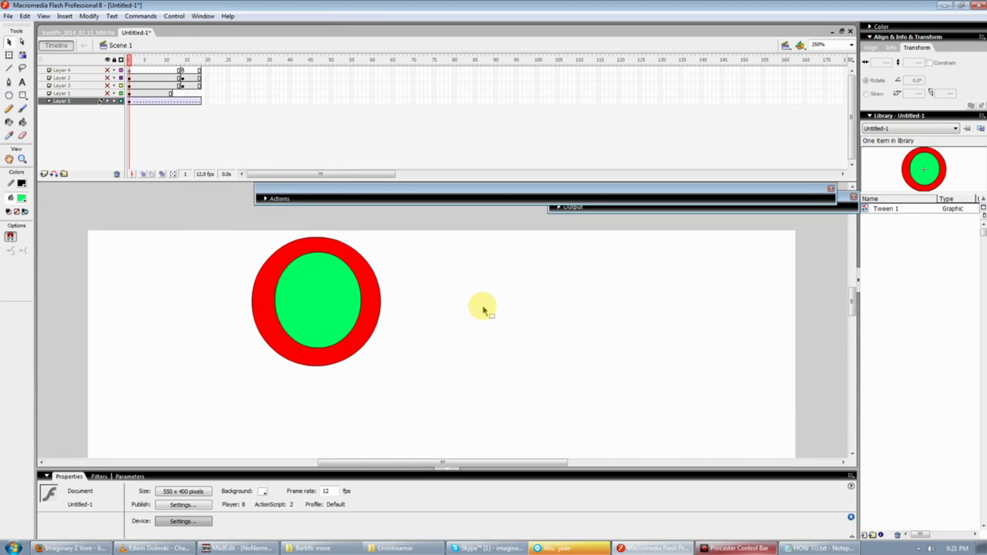
{"action": "left_click", "coordinate": [205, 19]}
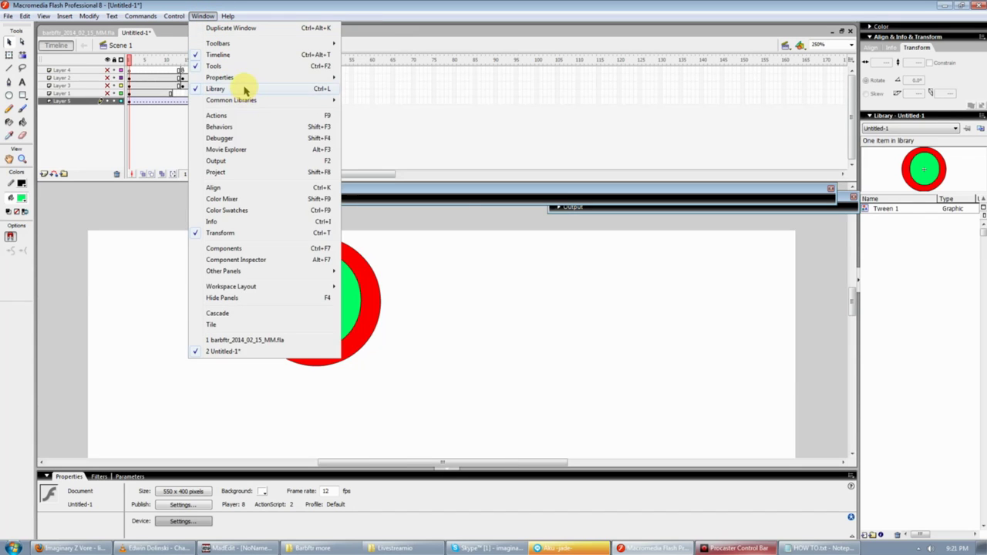
{"action": "left_click", "coordinate": [520, 258]}
{"action": "left_click", "coordinate": [881, 210]}
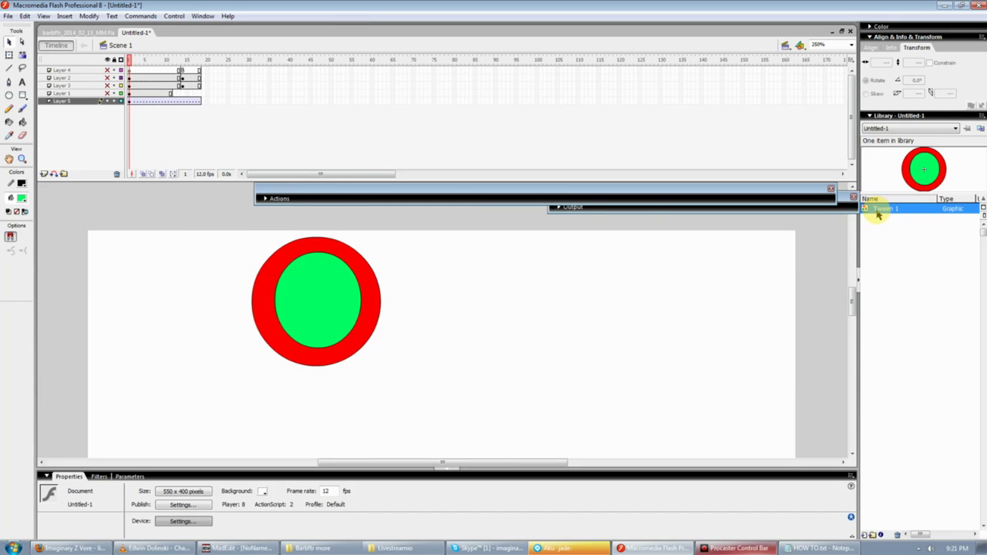
Insert a keyframe at frame 14 of Layer 5's motion tween
{"action": "left_click", "coordinate": [129, 101]}
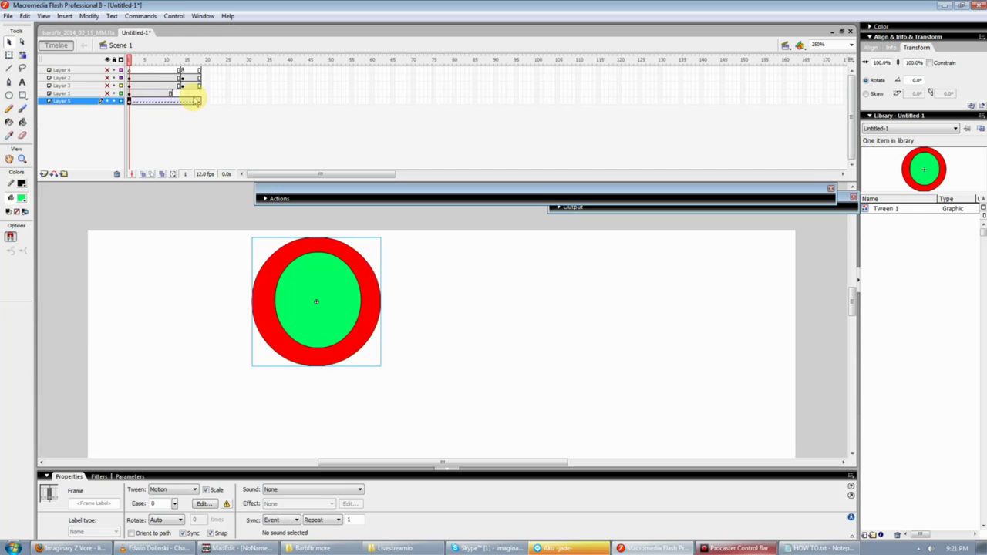
{"action": "left_click", "coordinate": [187, 101]}
{"action": "right_click", "coordinate": [184, 101]}
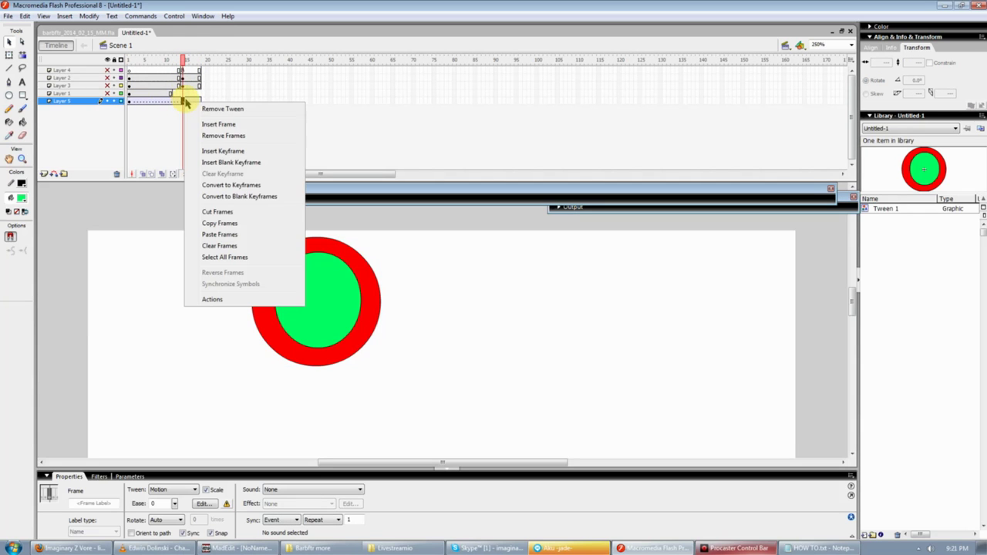
{"action": "left_click", "coordinate": [222, 151]}
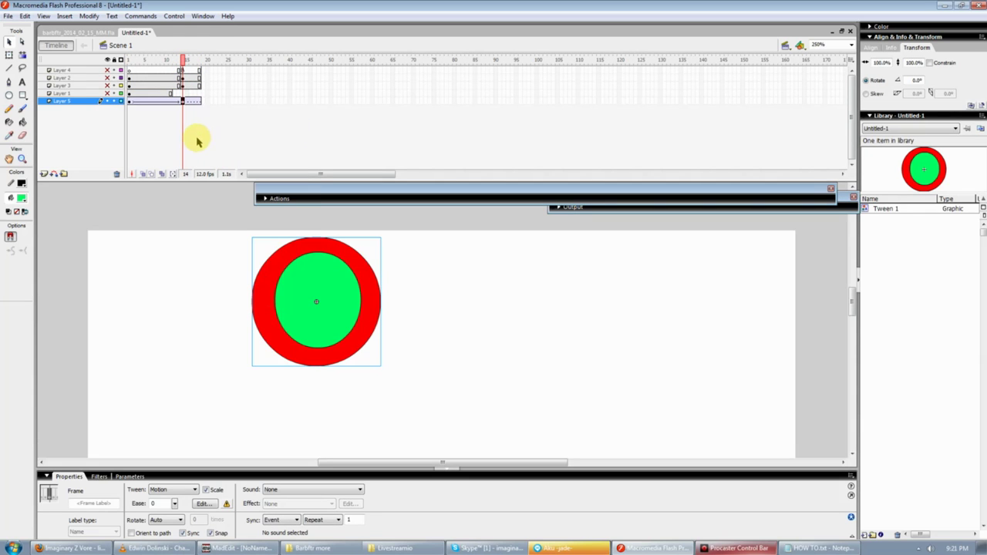
Move the frame 14 circle to X 350, Y 78 and distort it into a slanted ellipse about 112 by 164 px
{"action": "left_click_drag", "start_coordinate": [304, 293], "coordinate": [531, 324]}
{"action": "key", "text": "q"}
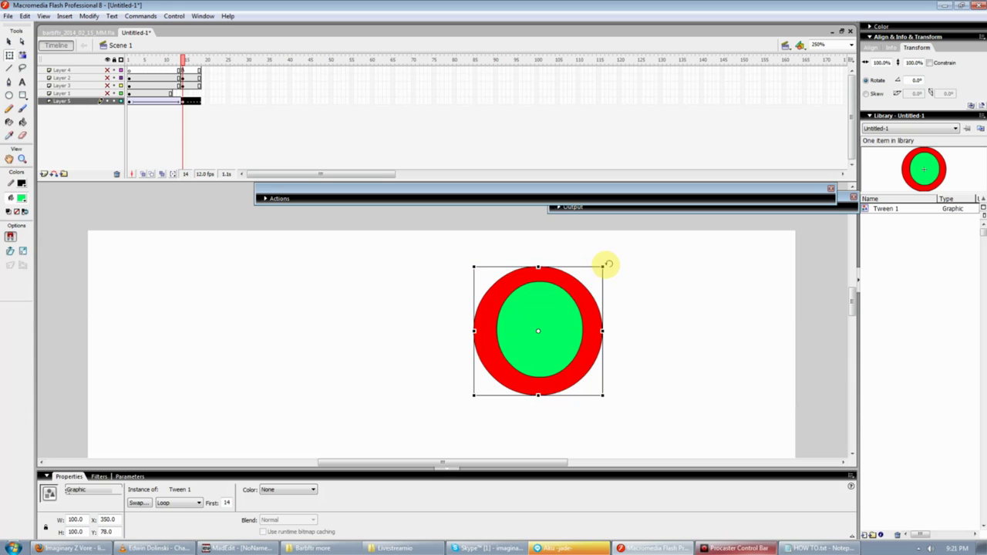
{"action": "left_click_drag", "start_coordinate": [609, 258], "coordinate": [556, 273]}
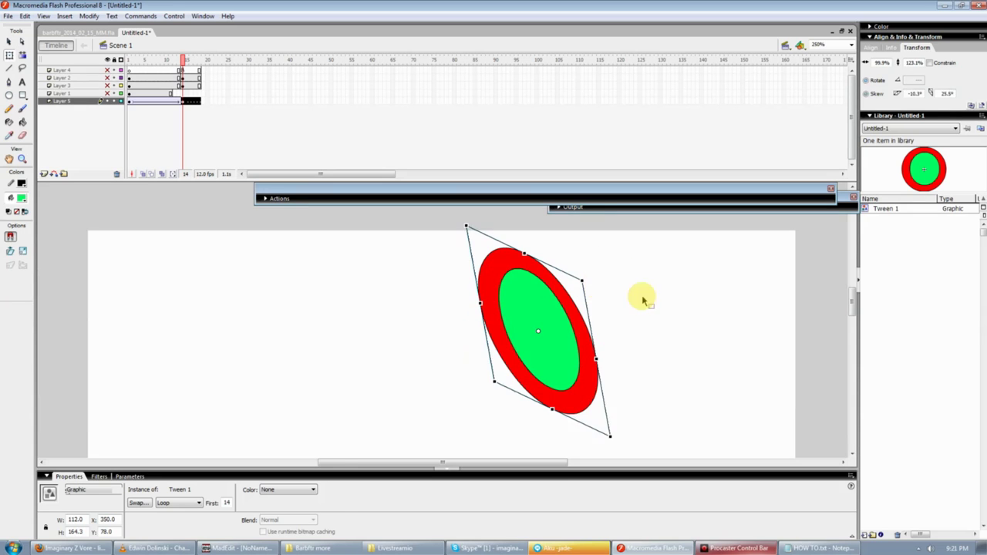
{"action": "left_click", "coordinate": [642, 297]}
Insert a keyframe at frame 8 of Layer 5 and skew the ellipse the opposite way, to about 103 by 140 px
{"action": "left_click_drag", "start_coordinate": [188, 61], "coordinate": [162, 94]}
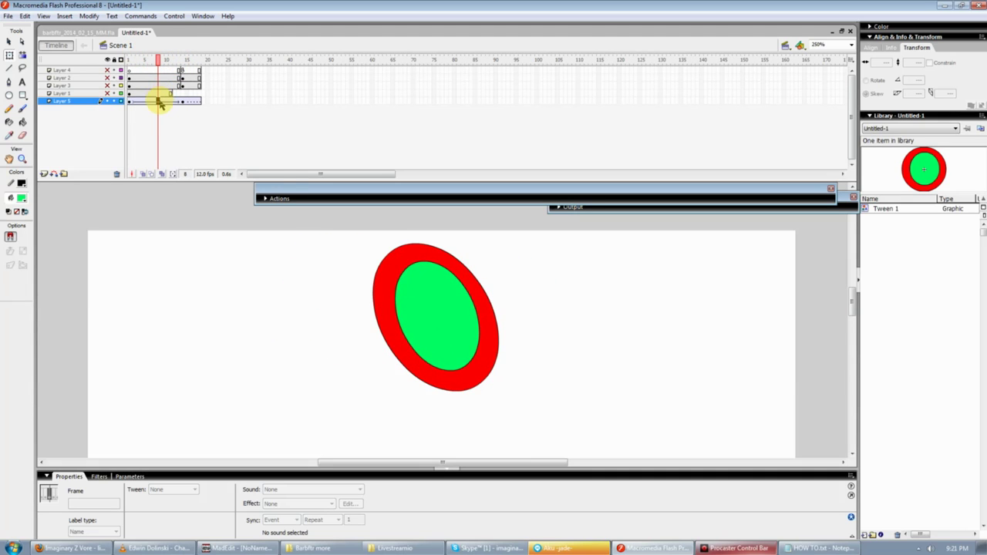
{"action": "right_click", "coordinate": [158, 101]}
{"action": "left_click", "coordinate": [184, 150]}
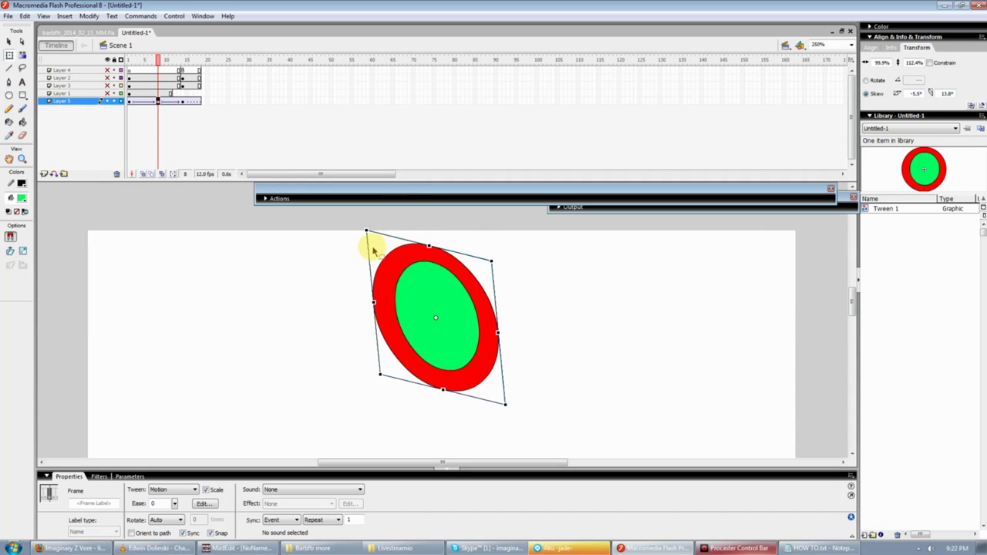
{"action": "left_click_drag", "start_coordinate": [373, 249], "coordinate": [377, 282]}
{"action": "left_click", "coordinate": [205, 135]}
Tint the frame 8 ellipse light blue, RGB 51, 204, 255 at 100%, and scrub the tween through to frame 18
{"action": "left_click_drag", "start_coordinate": [157, 66], "coordinate": [129, 67]}
{"action": "left_click", "coordinate": [288, 307]}
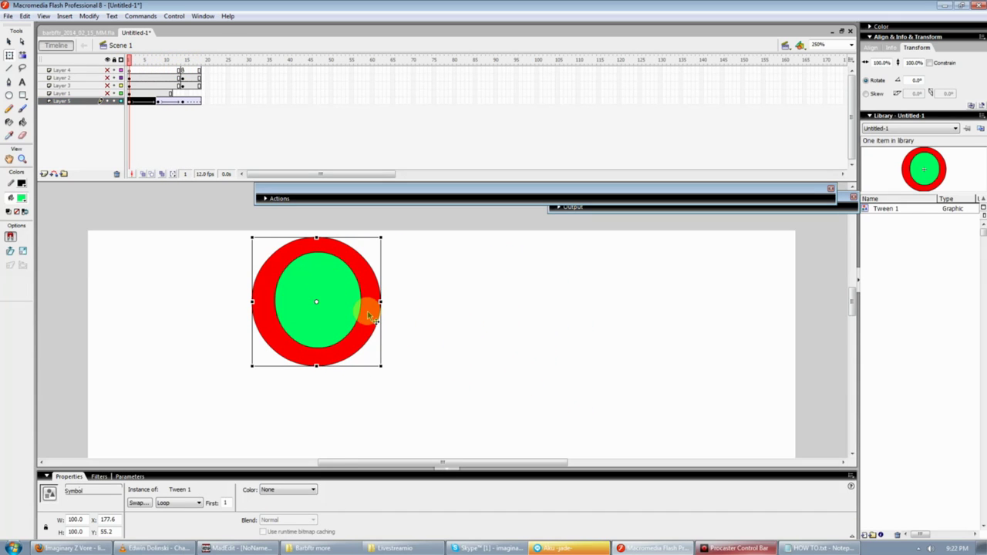
{"action": "left_click", "coordinate": [158, 60]}
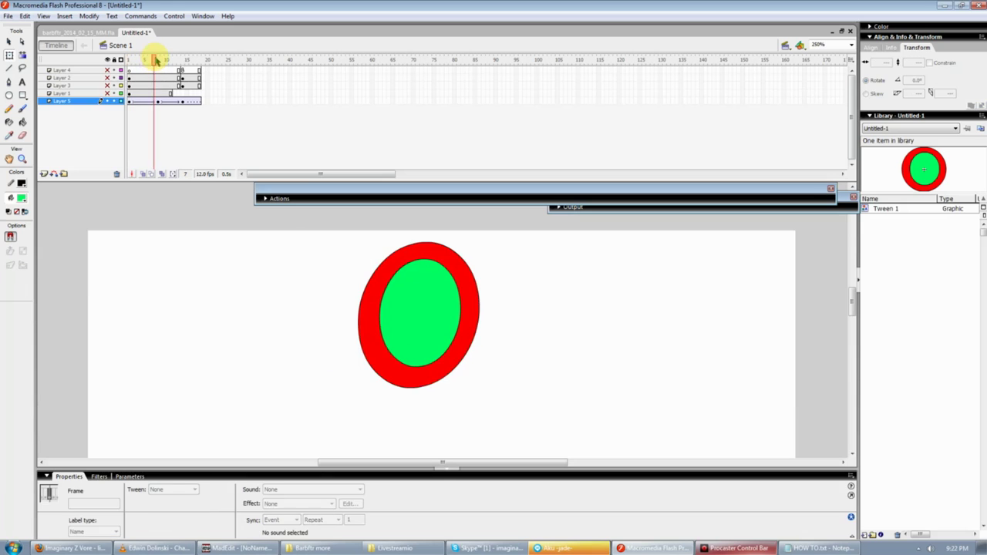
{"action": "left_click", "coordinate": [286, 493]}
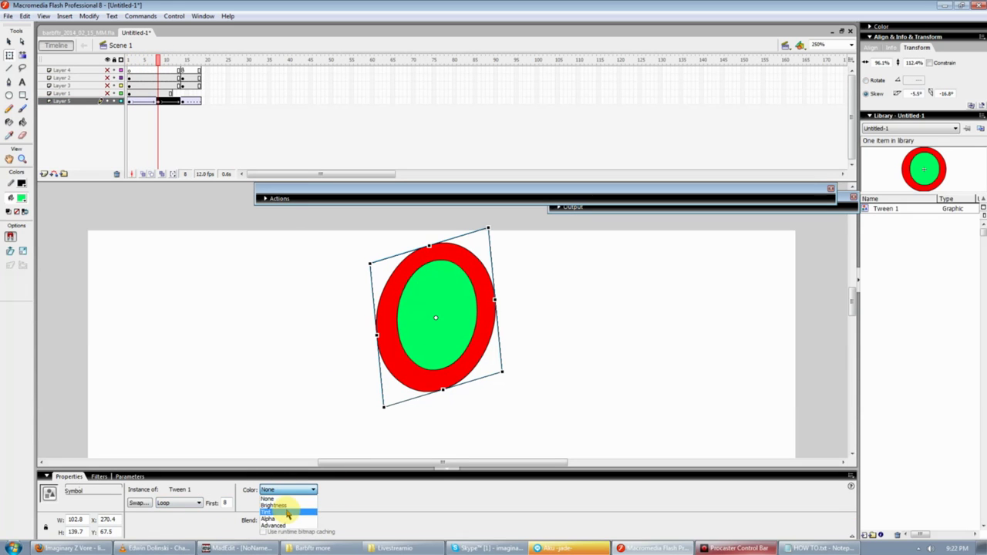
{"action": "left_click", "coordinate": [282, 513]}
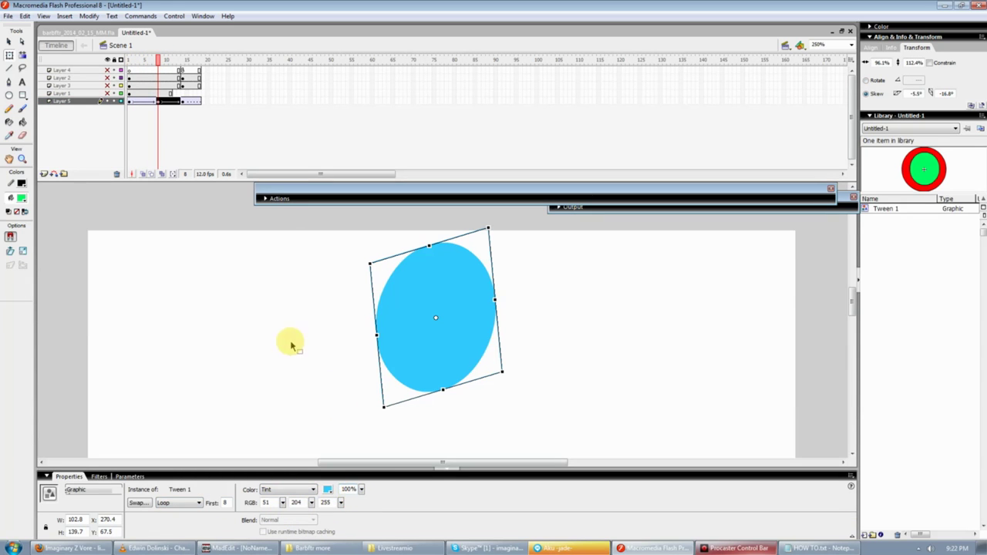
{"action": "left_click_drag", "start_coordinate": [159, 62], "coordinate": [199, 68]}
On a new layer beneath Layer 5, brush a closed turquoise outline about 136 by 68 px beside the circle at frame 1 and fill it
{"action": "left_click", "coordinate": [44, 174]}
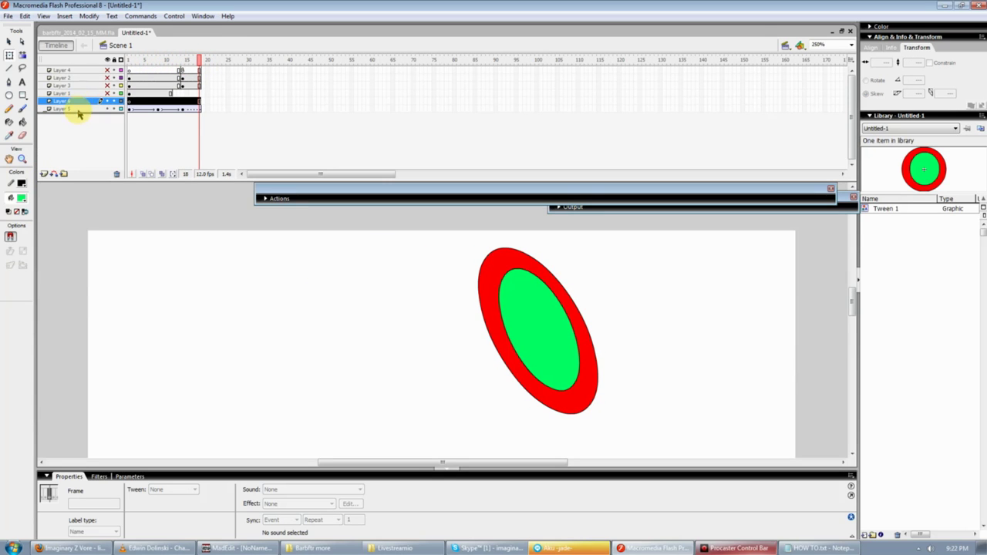
{"action": "left_click", "coordinate": [130, 109]}
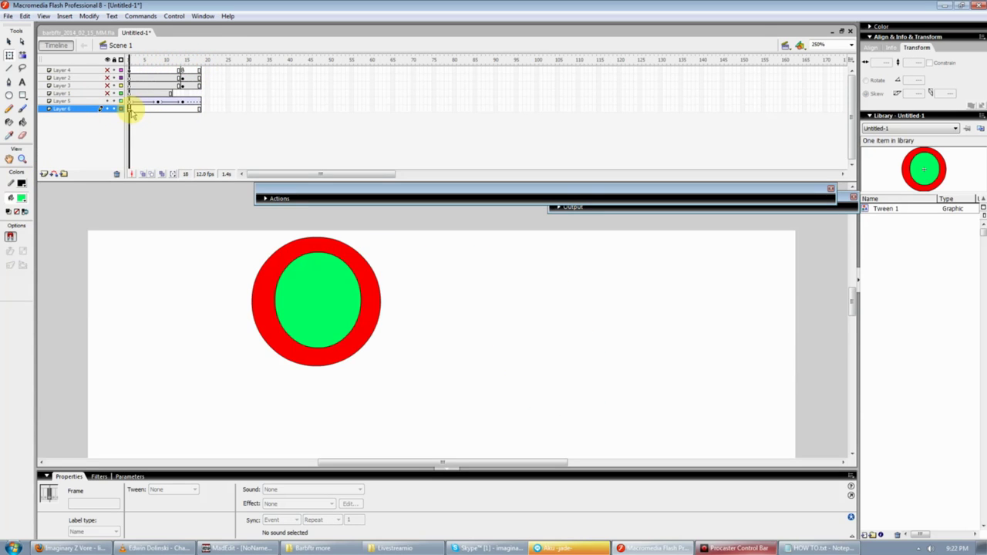
{"action": "left_click", "coordinate": [23, 109]}
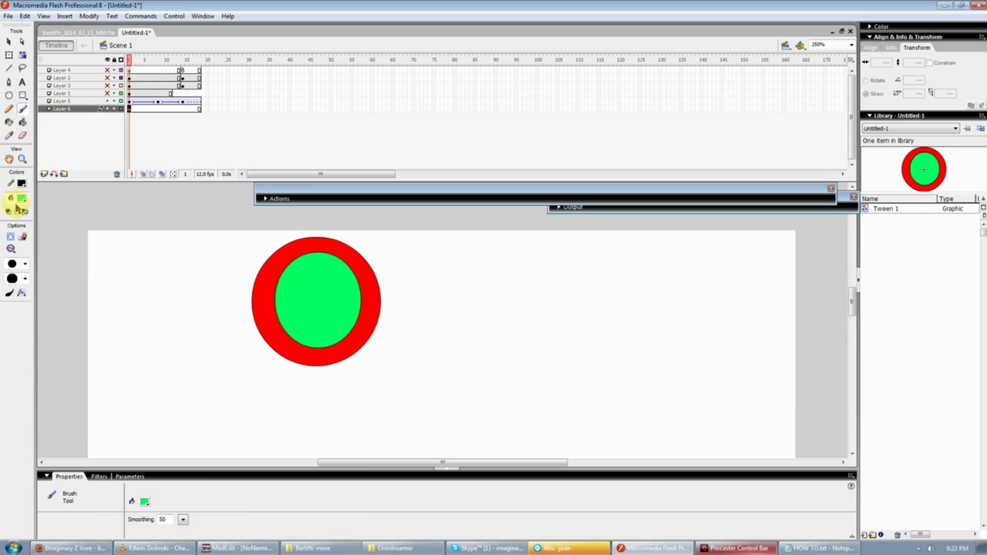
{"action": "left_click", "coordinate": [21, 202]}
{"action": "left_click", "coordinate": [56, 254]}
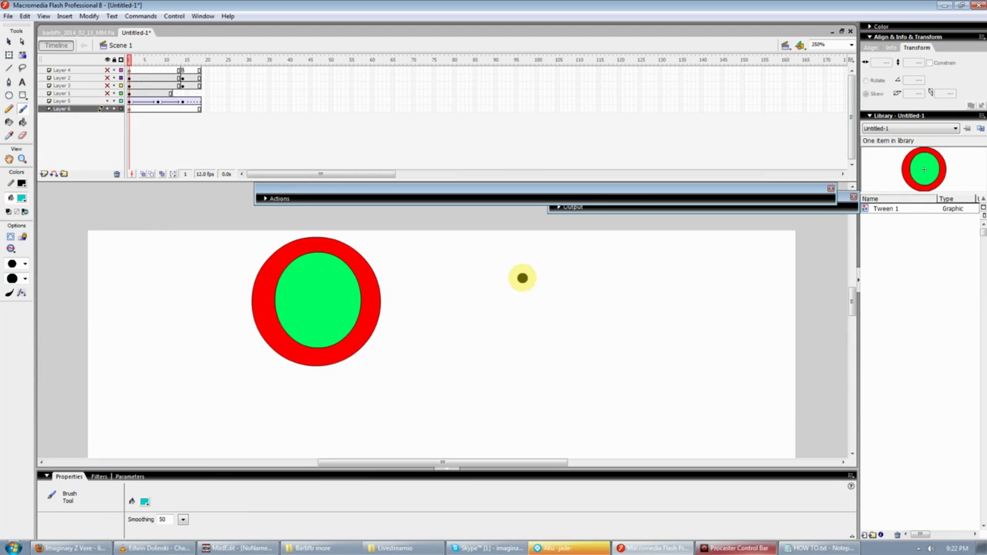
{"action": "mouse_move", "coordinate": [515, 248]}
{"action": "left_mouse_down"}
{"action": "mouse_move", "coordinate": [627, 305]}
{"action": "mouse_move", "coordinate": [551, 260]}
{"action": "mouse_move", "coordinate": [517, 255]}
{"action": "left_mouse_up"}
{"action": "key", "text": "k"}
{"action": "left_click", "coordinate": [542, 287]}
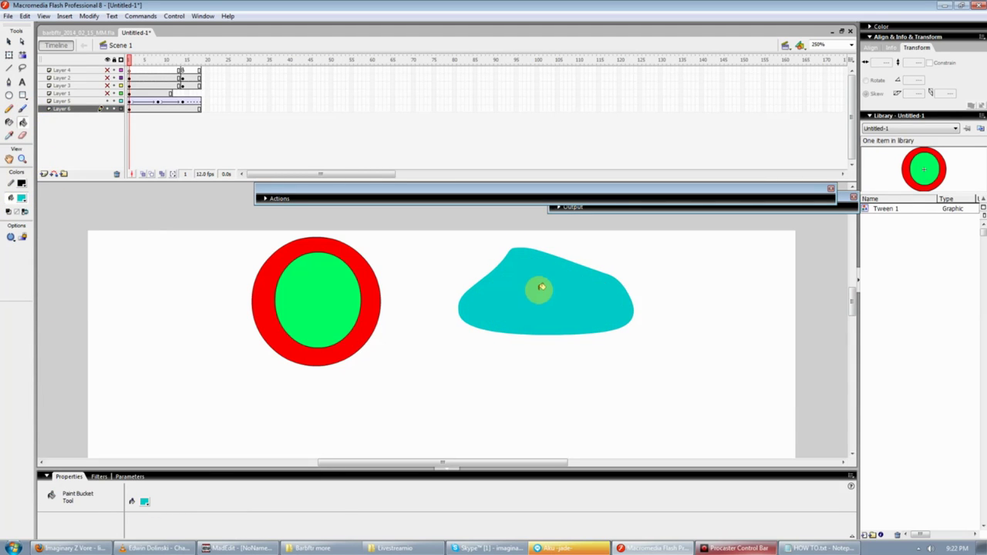
Apply a Shape tween to frame 1 of Layer 6
{"action": "key", "text": "v"}
{"action": "left_click", "coordinate": [129, 108]}
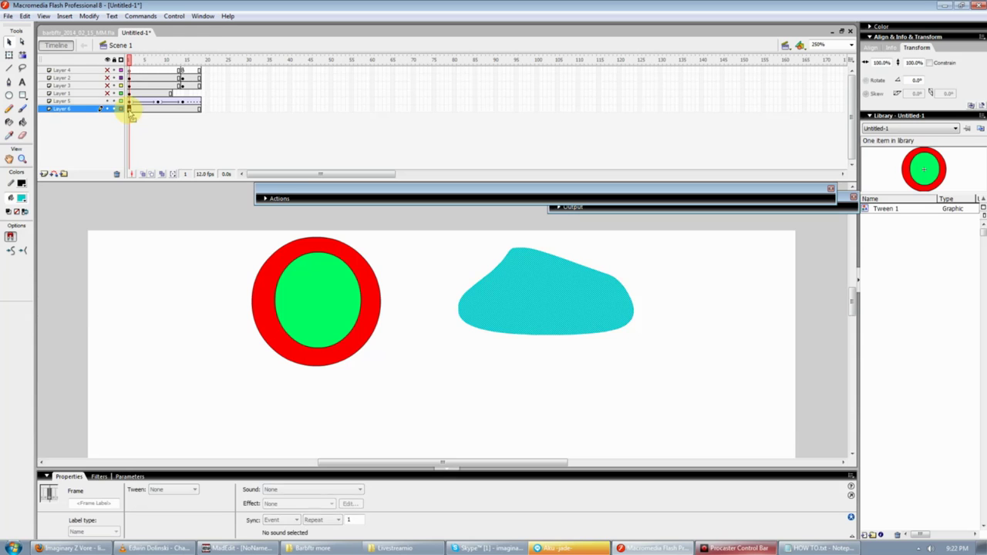
{"action": "left_click", "coordinate": [180, 498]}
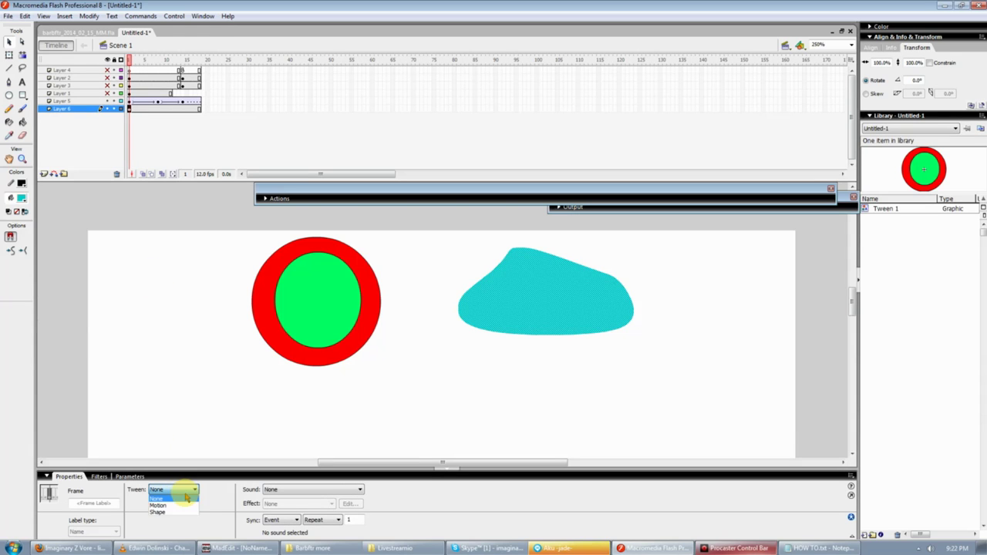
{"action": "left_click", "coordinate": [180, 515]}
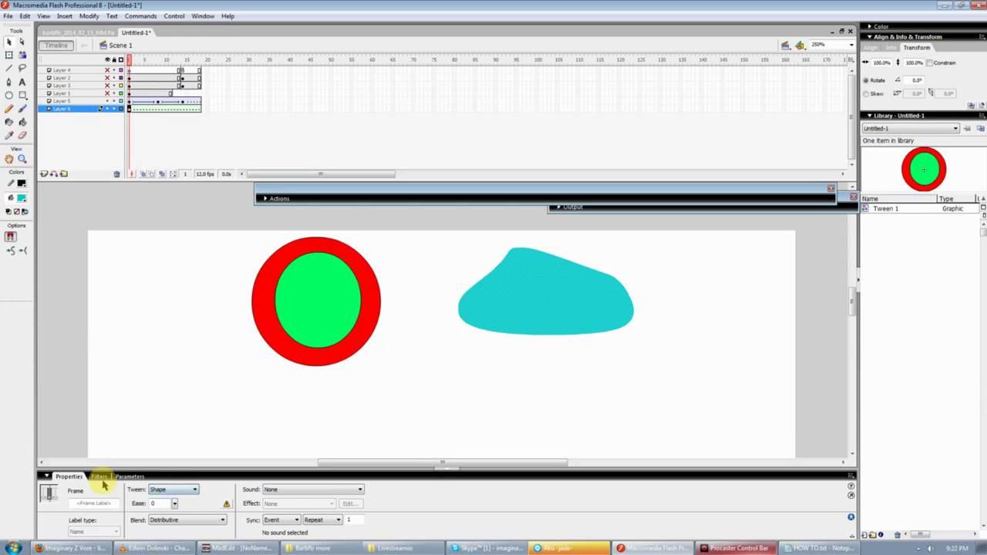
{"action": "left_click", "coordinate": [522, 386]}
Insert a keyframe at frame 14 of Layer 6, then move the turquoise shape right of the ellipse and pull its lower edge into a corner
{"action": "right_click", "coordinate": [184, 110]}
{"action": "left_click", "coordinate": [205, 168]}
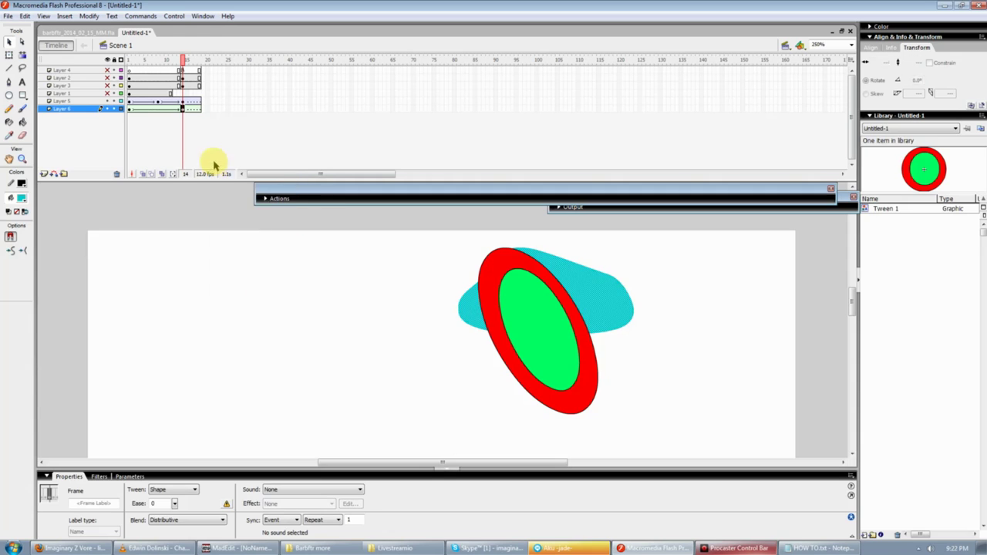
{"action": "left_click", "coordinate": [270, 256]}
{"action": "left_click", "coordinate": [584, 286]}
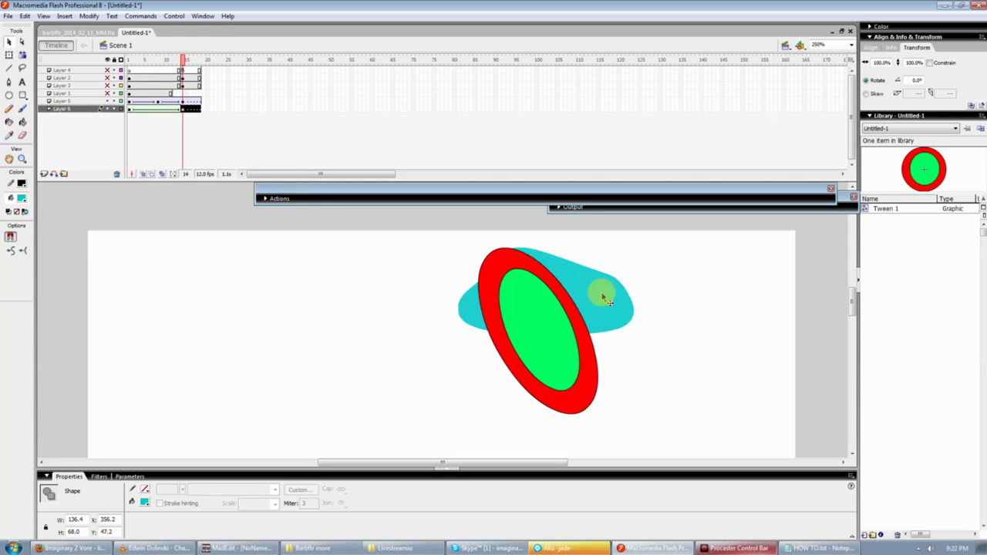
{"action": "mouse_move", "coordinate": [600, 290]}
{"action": "left_mouse_down"}
{"action": "mouse_move", "coordinate": [751, 293]}
{"action": "mouse_move", "coordinate": [769, 332]}
{"action": "mouse_move", "coordinate": [733, 354]}
{"action": "mouse_move", "coordinate": [786, 368]}
{"action": "mouse_move", "coordinate": [772, 368]}
{"action": "left_mouse_up"}
{"action": "left_click", "coordinate": [790, 335]}
{"action": "left_click", "coordinate": [706, 279]}
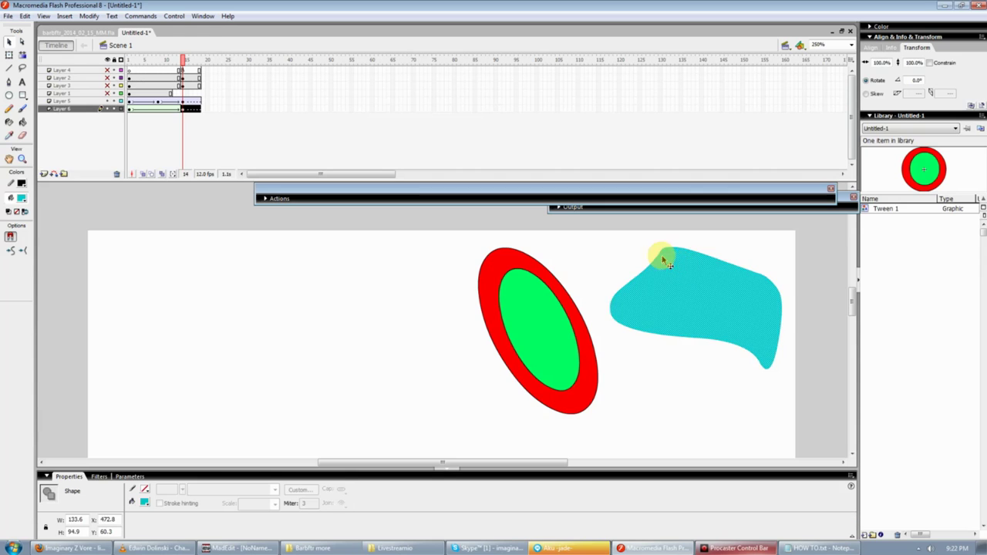
Replace the turquoise shape at frame 14 with a turquoise square about 61 by 61 px without an outline
{"action": "key", "text": "Delete"}
{"action": "left_click", "coordinate": [22, 95]}
{"action": "left_click_drag", "start_coordinate": [648, 268], "coordinate": [725, 345]}
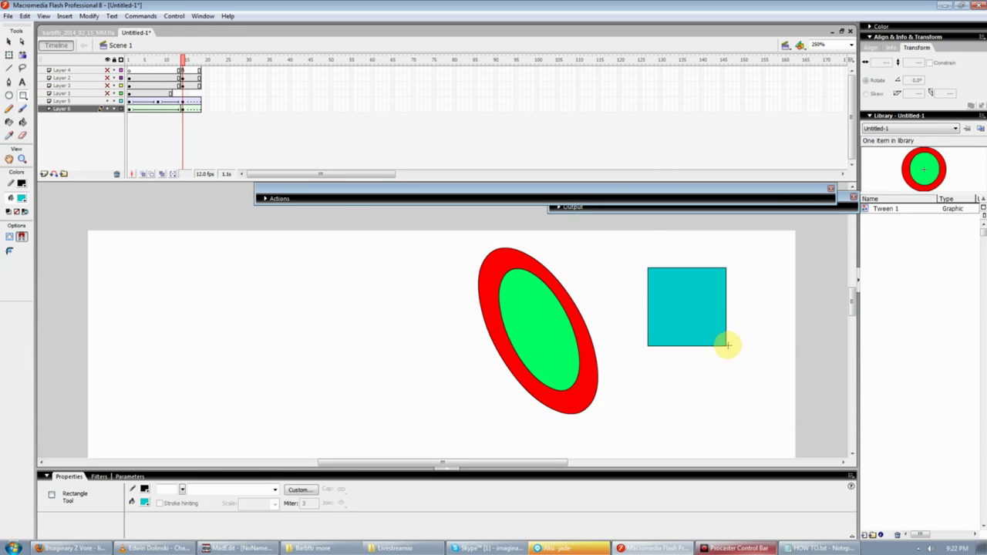
{"action": "key", "text": "ctrl+a"}
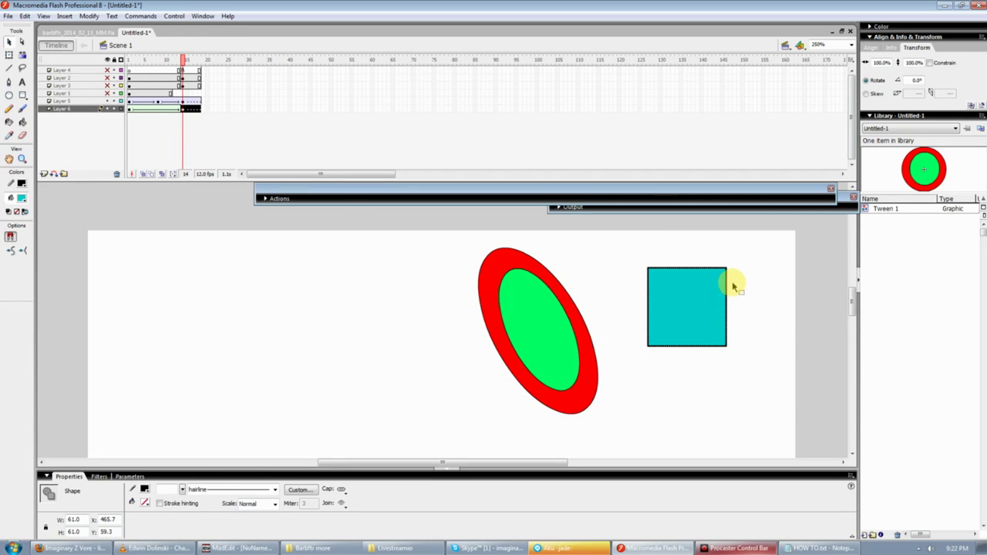
{"action": "left_click", "coordinate": [734, 286]}
{"action": "key", "text": "ctrl+a"}
{"action": "left_click", "coordinate": [733, 286]}
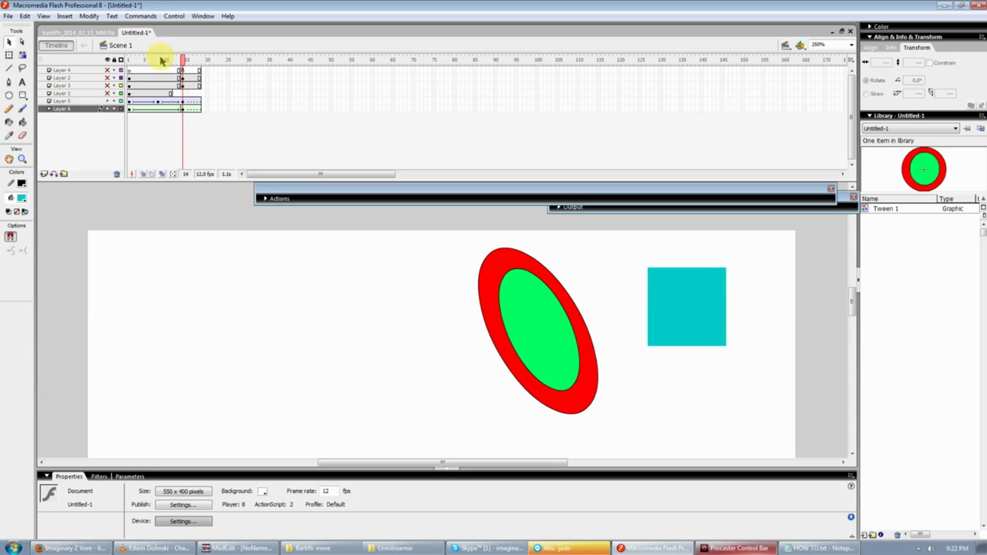
Scrub the shape tween back to frame 1 and hide Layer 5 so only Layer 6 is shown
{"action": "left_click_drag", "start_coordinate": [183, 61], "coordinate": [131, 92]}
{"action": "left_click", "coordinate": [107, 61]}
{"action": "left_click", "coordinate": [114, 92]}
{"action": "left_click", "coordinate": [40, 170]}
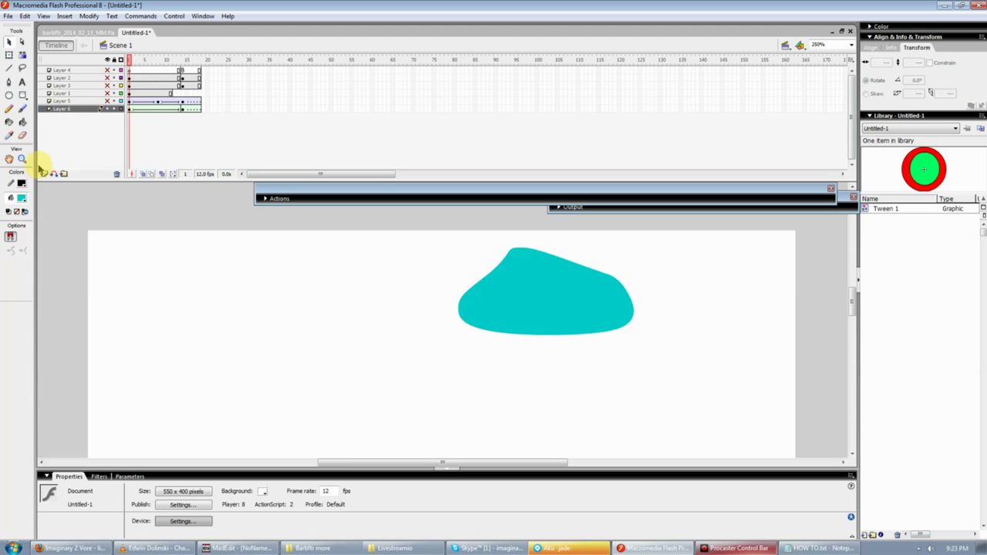
Set the fill colour to blue, try a brushed blob inside the turquoise shape at frame 1, and undo the blob
{"action": "left_click", "coordinate": [20, 196]}
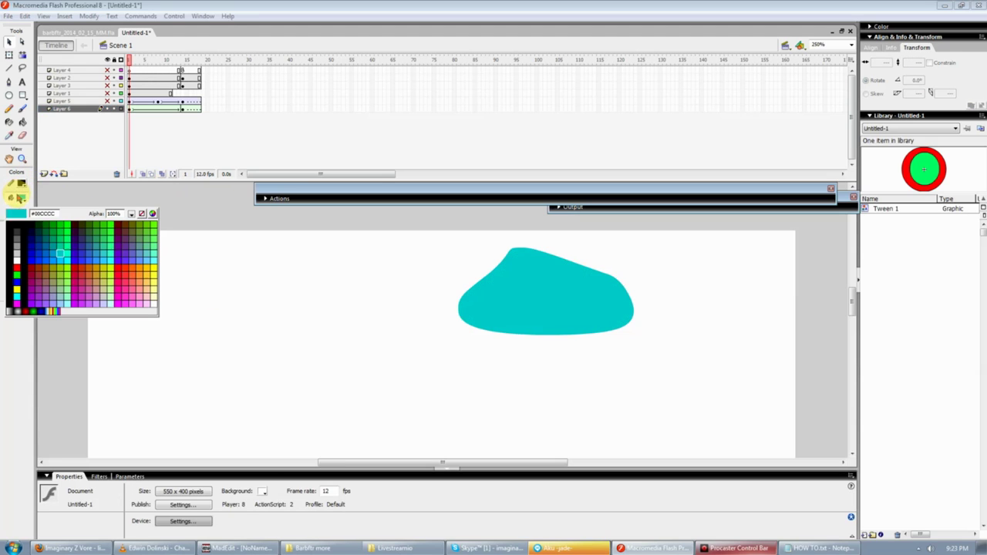
{"action": "left_click", "coordinate": [31, 260]}
{"action": "left_click", "coordinate": [22, 108]}
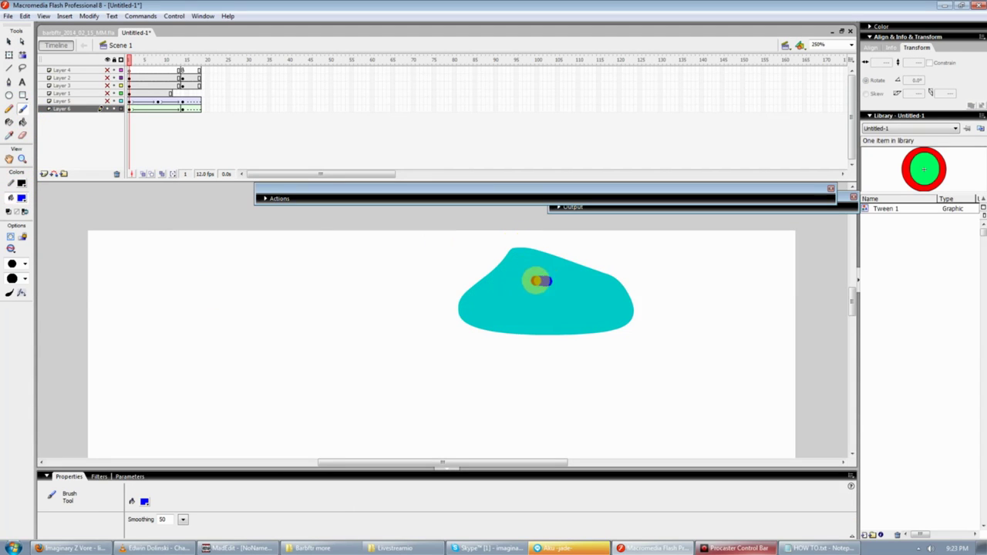
{"action": "mouse_move", "coordinate": [558, 287]}
{"action": "left_mouse_down"}
{"action": "mouse_move", "coordinate": [524, 290]}
{"action": "mouse_move", "coordinate": [559, 301]}
{"action": "left_mouse_up"}
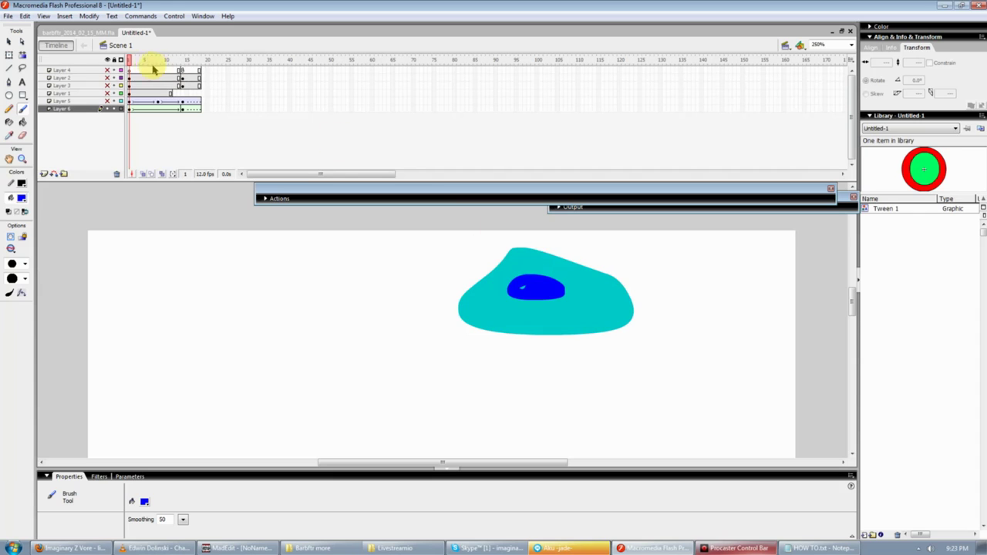
{"action": "left_click_drag", "start_coordinate": [130, 60], "coordinate": [128, 85]}
{"action": "key", "text": "ctrl+z"}
{"action": "key", "text": "v"}
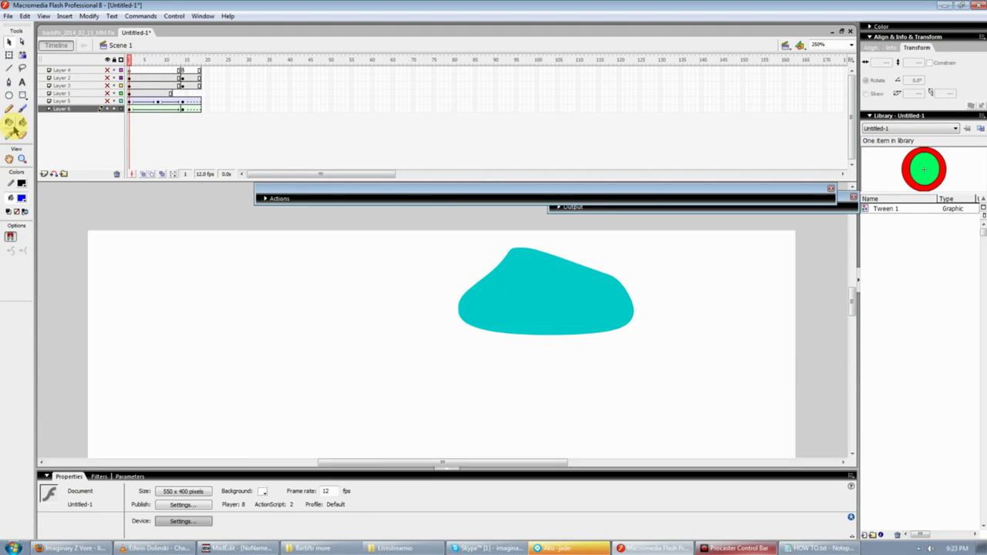
Outline the turquoise shape at frame 1 with a solid black stroke of thickness 6 using the Ink Bottle, and scrub the tween
{"action": "left_click", "coordinate": [10, 124]}
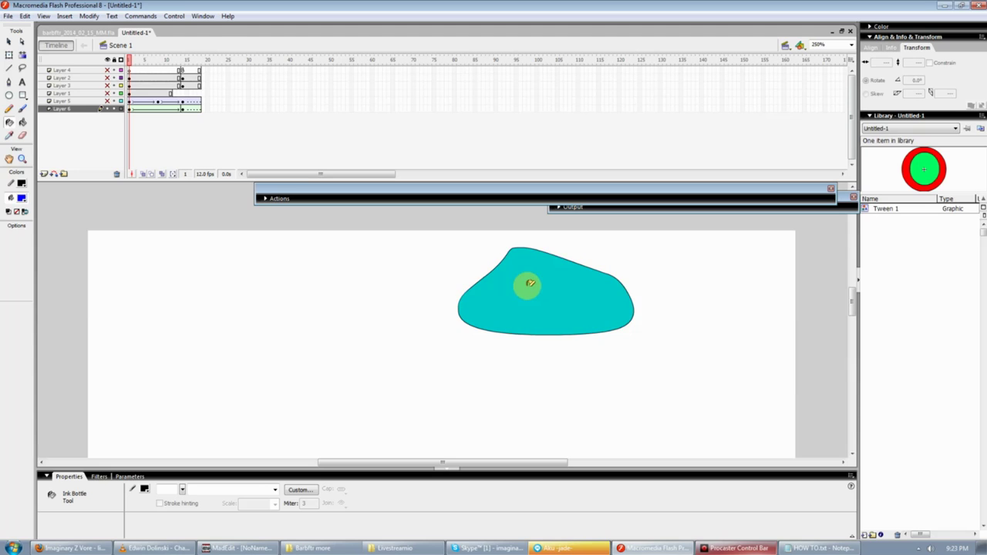
{"action": "left_click", "coordinate": [198, 492]}
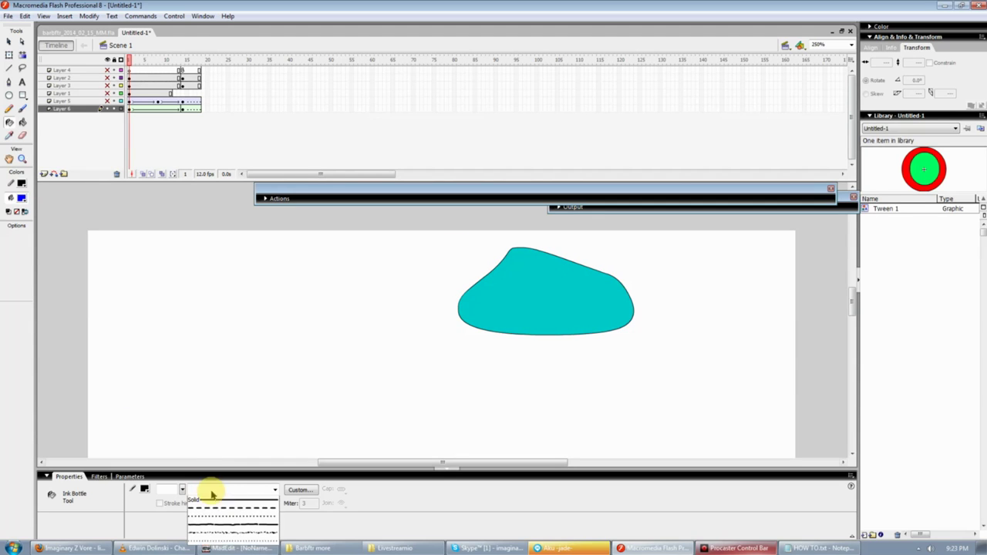
{"action": "left_click", "coordinate": [221, 501]}
{"action": "left_click_drag", "start_coordinate": [184, 489], "coordinate": [185, 482]}
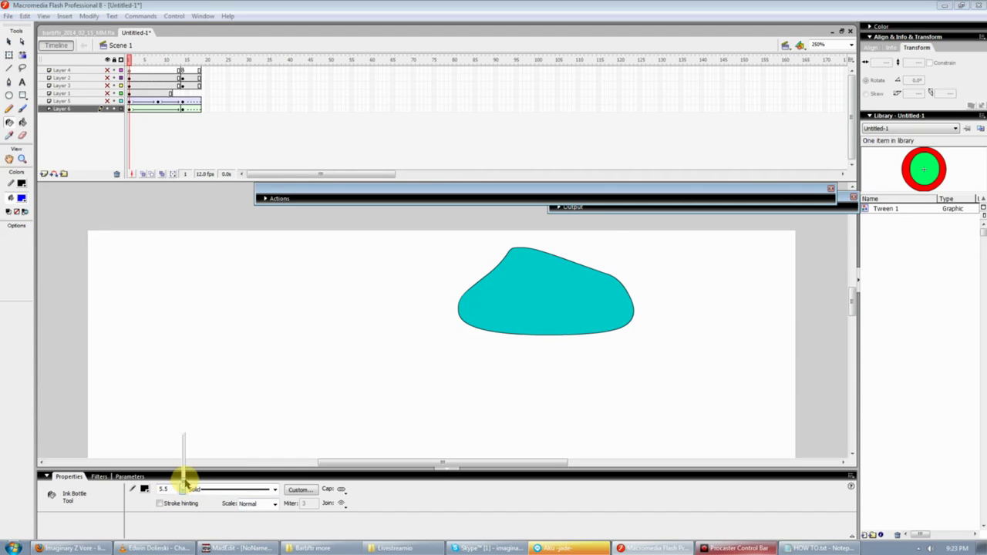
{"action": "left_click", "coordinate": [525, 279]}
{"action": "key", "text": "v"}
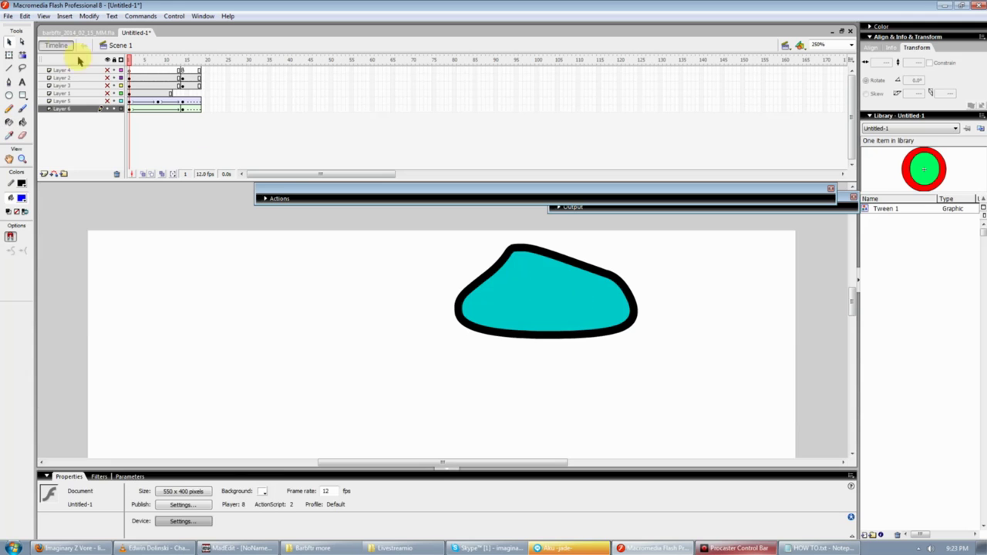
{"action": "mouse_move", "coordinate": [131, 74]}
{"action": "left_mouse_down"}
{"action": "mouse_move", "coordinate": [180, 75]}
{"action": "mouse_move", "coordinate": [128, 68]}
{"action": "left_mouse_up"}
Change the outline on the right half of the frame 1 shape to a dashed stroke and scrub the tween
{"action": "left_click_drag", "start_coordinate": [529, 229], "coordinate": [625, 390]}
{"action": "left_click", "coordinate": [231, 490]}
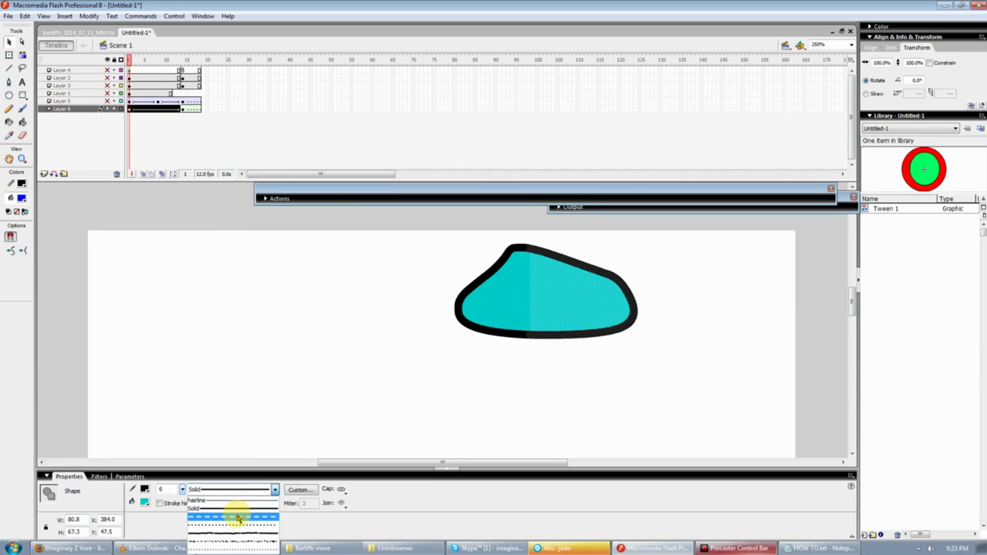
{"action": "left_click", "coordinate": [238, 511]}
{"action": "left_click", "coordinate": [293, 337]}
{"action": "mouse_move", "coordinate": [131, 61]}
{"action": "left_mouse_down"}
{"action": "mouse_move", "coordinate": [154, 65]}
{"action": "mouse_move", "coordinate": [129, 64]}
{"action": "left_mouse_up"}
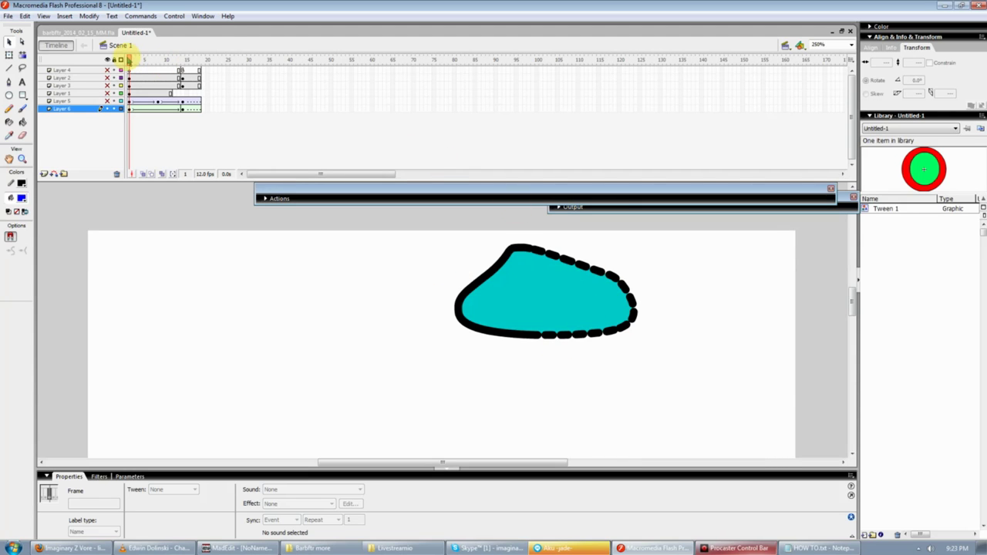
{"action": "mouse_move", "coordinate": [132, 60]}
{"action": "left_mouse_down"}
{"action": "mouse_move", "coordinate": [183, 60]}
{"action": "mouse_move", "coordinate": [129, 61]}
{"action": "left_mouse_up"}
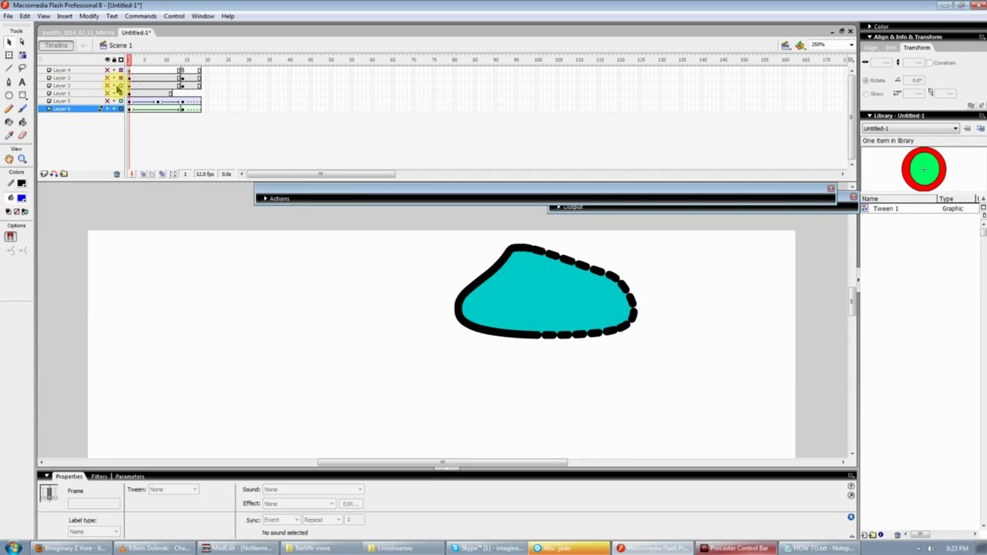
Add a new layer above Layer 6 and make all the hidden layers visible
{"action": "left_click", "coordinate": [44, 175]}
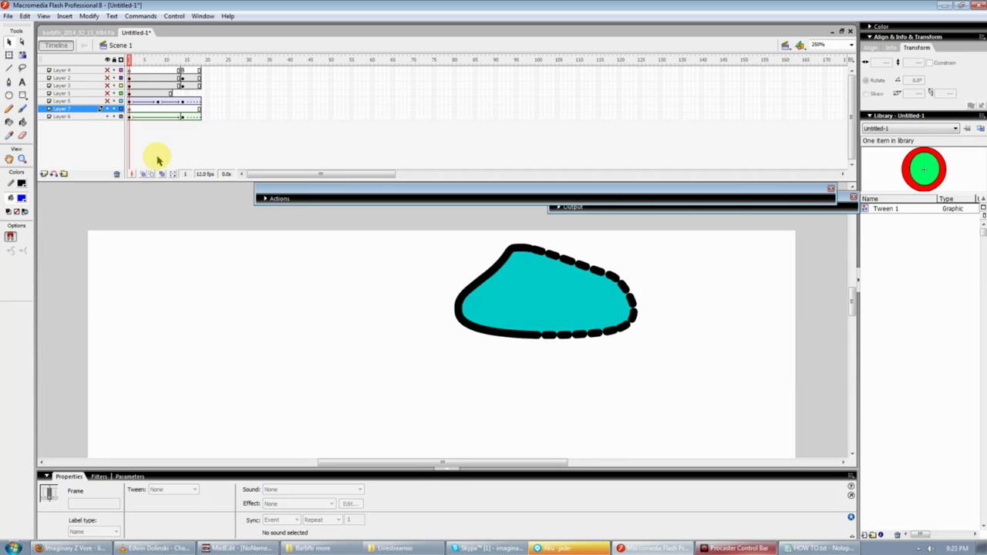
{"action": "left_click", "coordinate": [132, 61]}
{"action": "left_click", "coordinate": [107, 60]}
{"action": "mouse_move", "coordinate": [135, 61]}
{"action": "left_mouse_down"}
{"action": "mouse_move", "coordinate": [205, 62]}
{"action": "mouse_move", "coordinate": [129, 62]}
{"action": "left_mouse_up"}
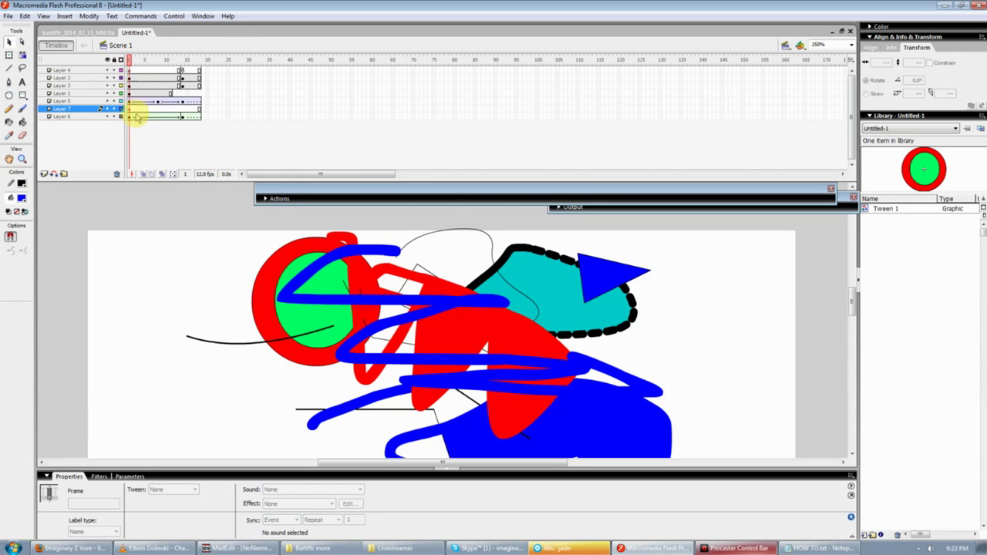
On frame 1 of Layer 7, draw two overlapping blue rectangles with dashed outlines below the existing artwork, about 127 by 66 px overall
{"action": "left_click", "coordinate": [121, 227]}
{"action": "scroll", "coordinate": [172, 242], "scroll_direction": "down", "scroll_amount": 5}
{"action": "scroll", "coordinate": [569, 371], "scroll_direction": "down", "scroll_amount": 3}
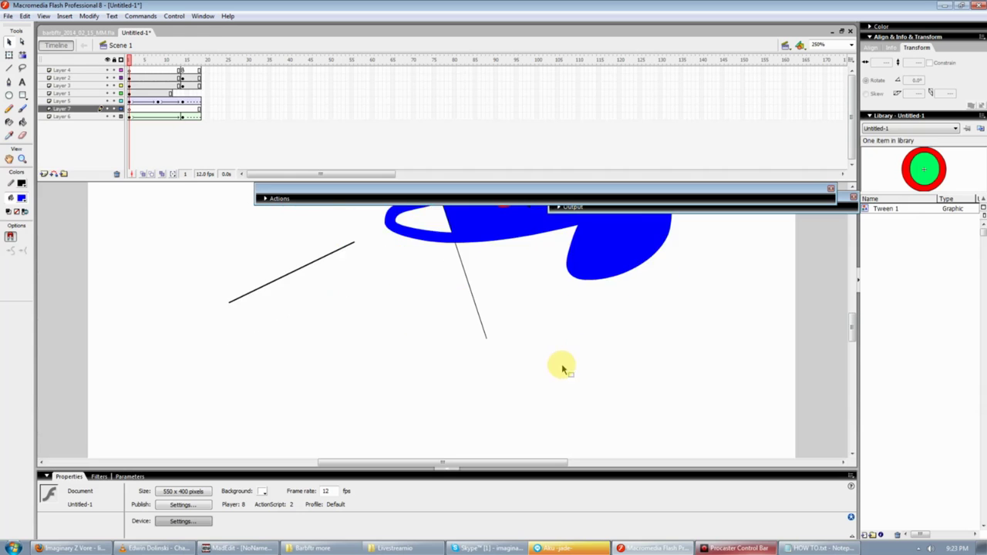
{"action": "scroll", "coordinate": [231, 260], "scroll_direction": "down", "scroll_amount": 3}
{"action": "scroll", "coordinate": [231, 260], "scroll_direction": "up", "scroll_amount": 2}
{"action": "left_click", "coordinate": [103, 109]}
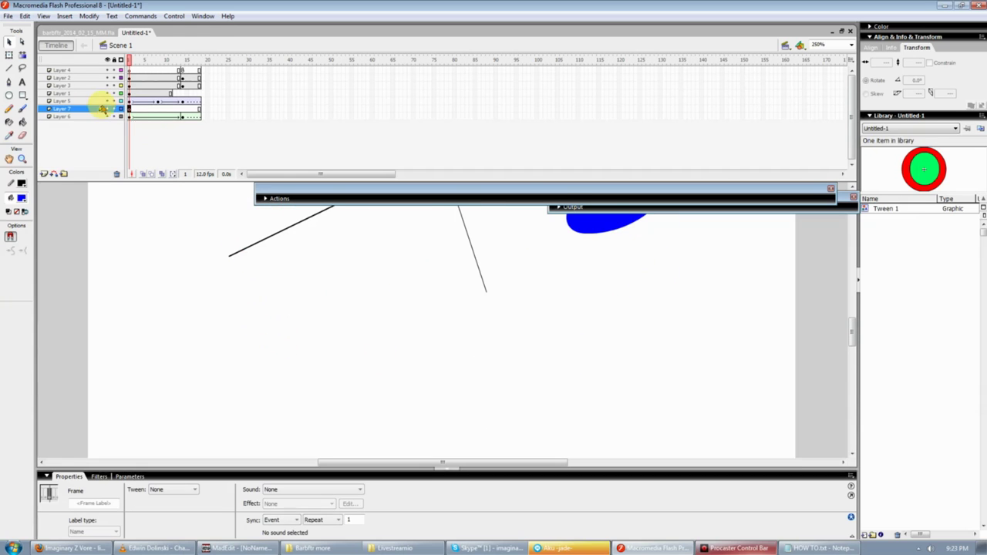
{"action": "left_click", "coordinate": [22, 95]}
{"action": "left_click_drag", "start_coordinate": [248, 293], "coordinate": [379, 338]}
{"action": "left_click_drag", "start_coordinate": [289, 324], "coordinate": [410, 375]}
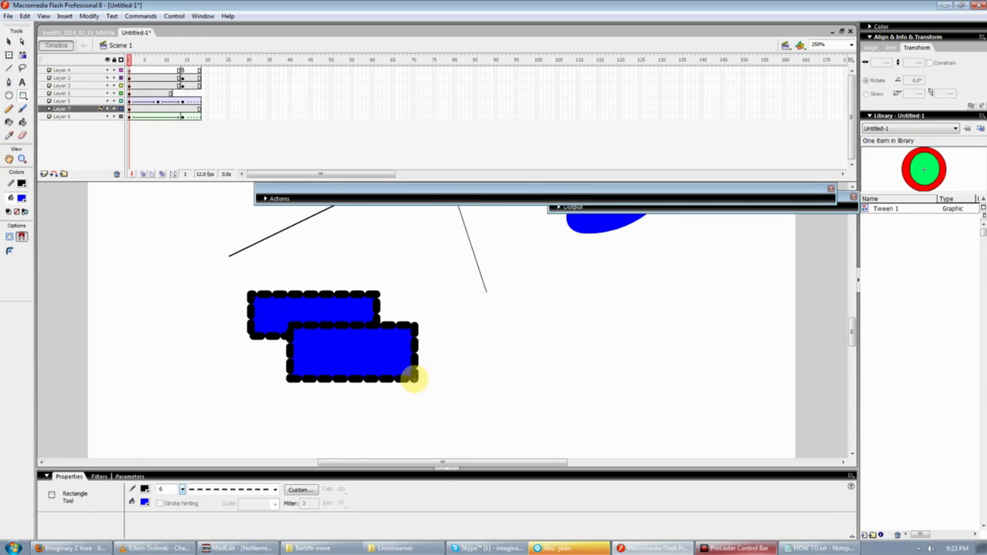
Convert both rectangles into a movie clip symbol named Train and shift it left to about X 153, Y 297
{"action": "key", "text": "v"}
{"action": "mouse_move", "coordinate": [213, 259]}
{"action": "left_mouse_down"}
{"action": "mouse_move", "coordinate": [409, 375]}
{"action": "mouse_move", "coordinate": [464, 424]}
{"action": "left_mouse_up"}
{"action": "right_click", "coordinate": [325, 312]}
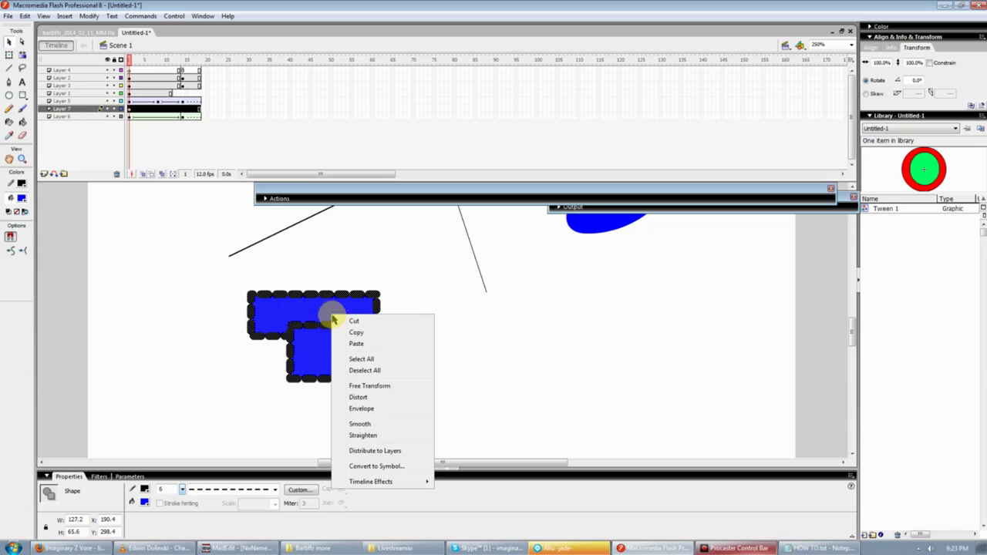
{"action": "left_click", "coordinate": [378, 467]}
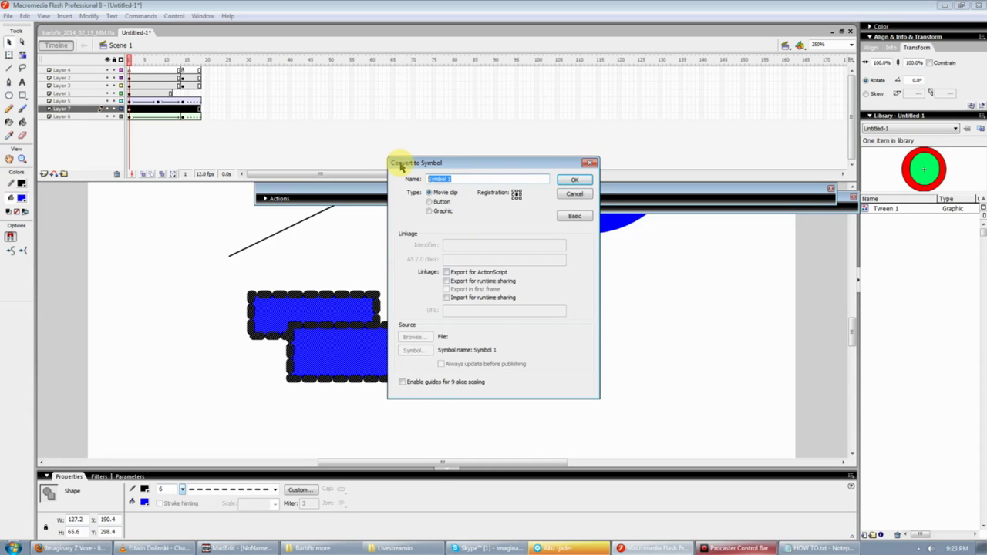
{"action": "key", "text": "Return"}
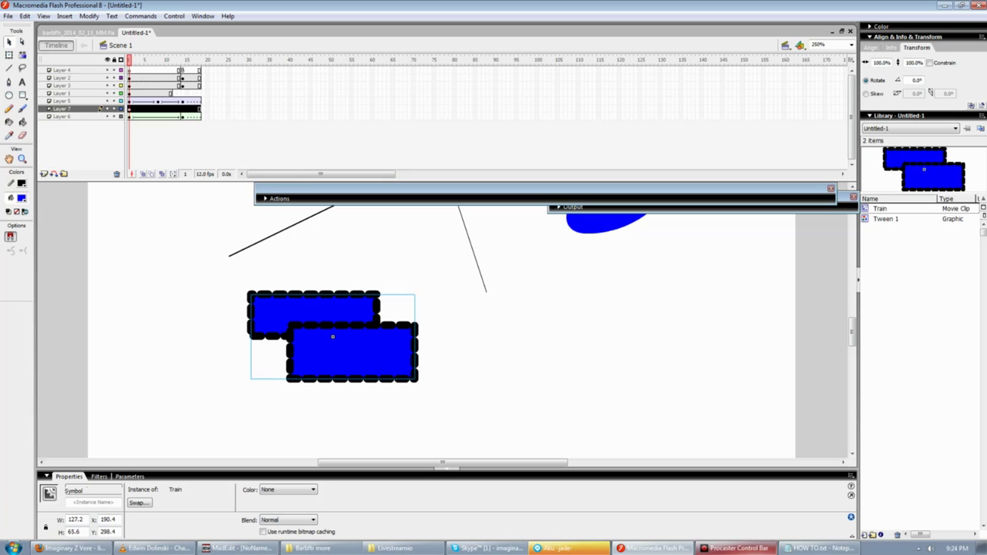
{"action": "left_click", "coordinate": [867, 209]}
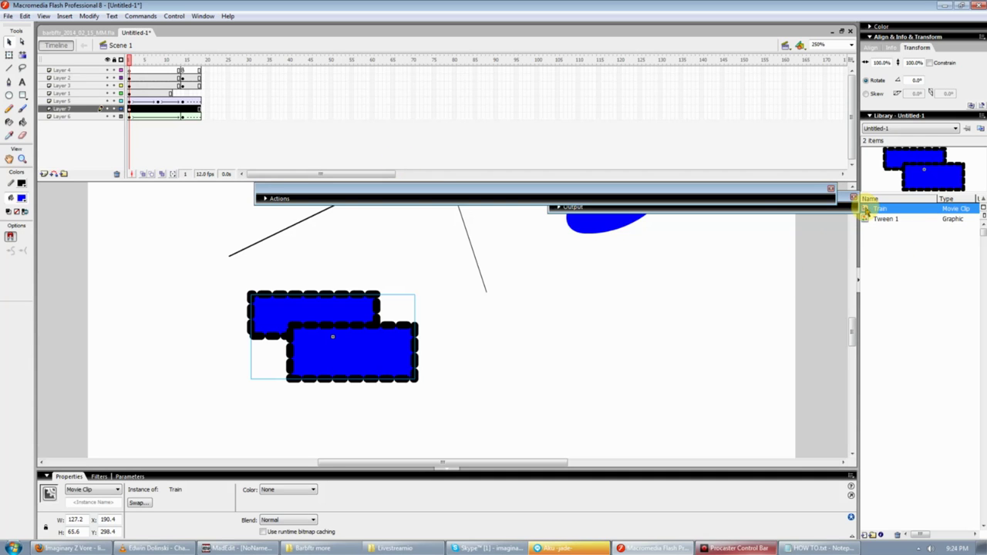
{"action": "left_click_drag", "start_coordinate": [508, 377], "coordinate": [309, 323]}
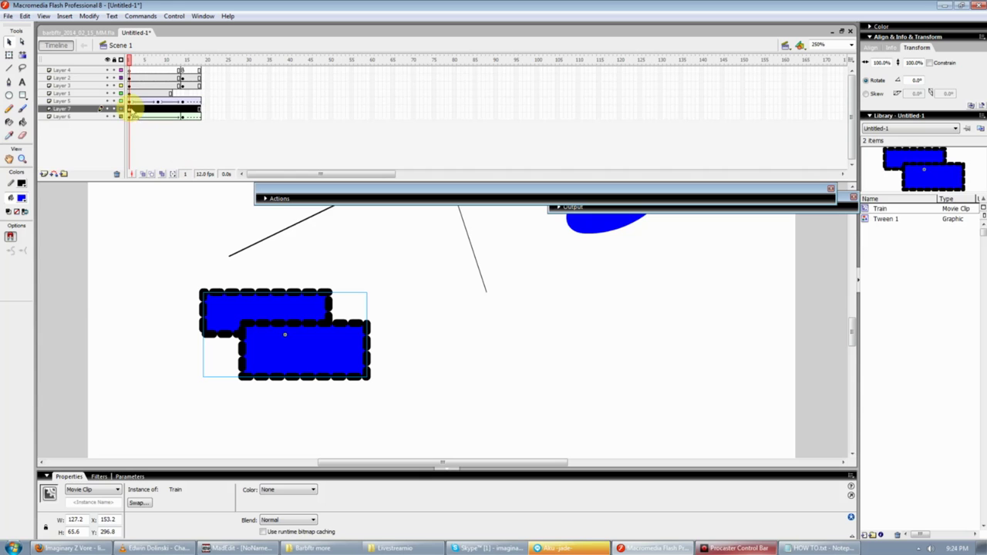
Create a motion tween on Layer 7 with a keyframe at frame 14, moving Train right to about X 384, Y 308
{"action": "right_click", "coordinate": [132, 108]}
{"action": "left_click", "coordinate": [185, 117]}
{"action": "right_click", "coordinate": [185, 111]}
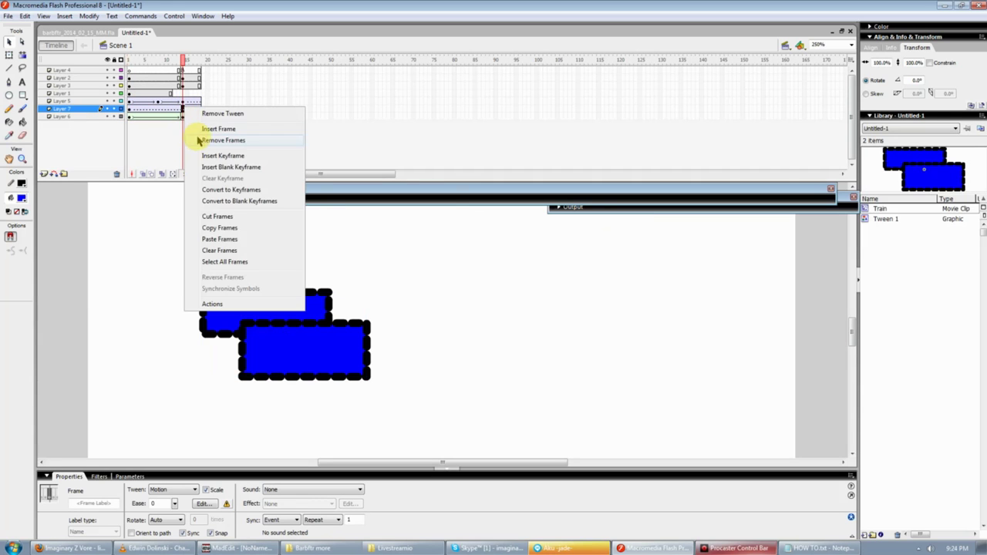
{"action": "left_click", "coordinate": [199, 136]}
{"action": "left_click_drag", "start_coordinate": [288, 334], "coordinate": [584, 348]}
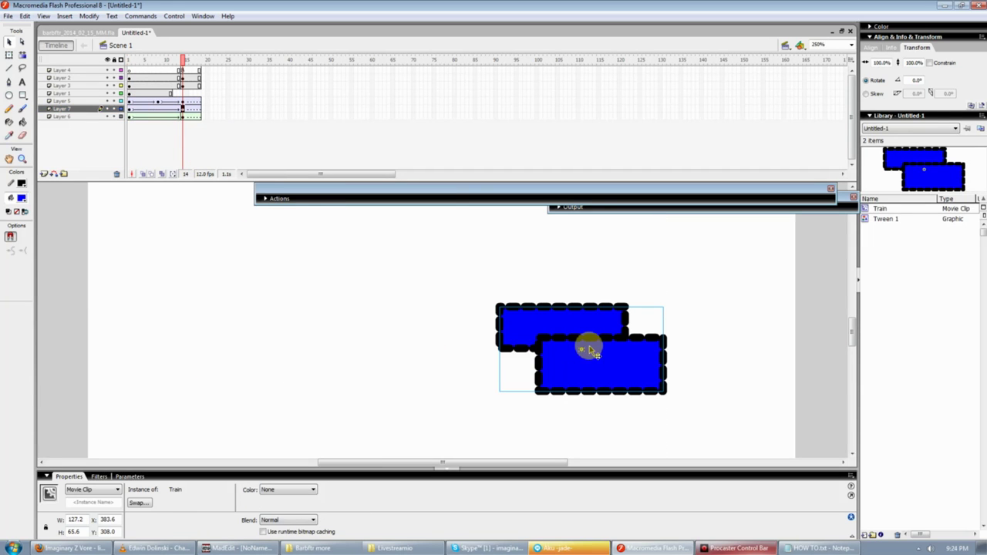
Open the Train symbol for editing, add two layers above Layer 1, and extend all three layers to frame 11
{"action": "double_click", "coordinate": [589, 351]}
{"action": "left_click", "coordinate": [45, 174]}
{"action": "left_click", "coordinate": [45, 173]}
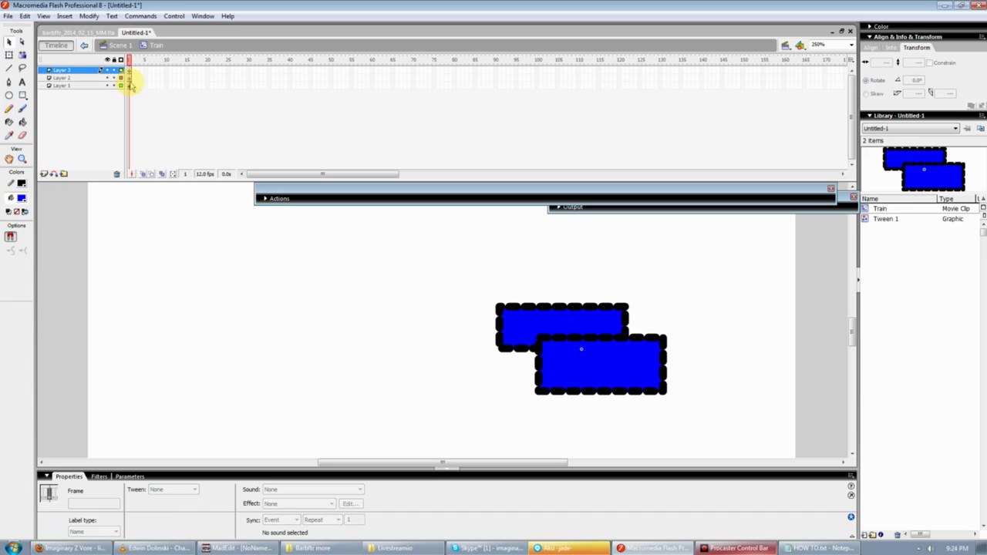
{"action": "key", "text": "F5"}
{"action": "key", "text": "F5"}
{"action": "key", "text": "F5"}
{"action": "key", "text": "F5"}
{"action": "key", "text": "F5"}
{"action": "key", "text": "F5"}
{"action": "key", "text": "F5"}
{"action": "key", "text": "F5"}
{"action": "key", "text": "F5"}
{"action": "key", "text": "F5"}
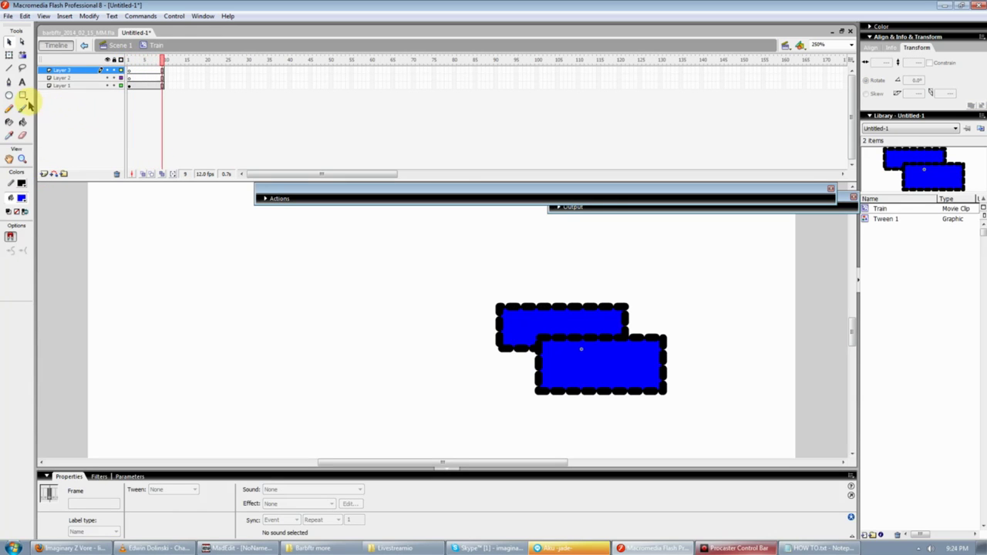
Draw a blue circle with a dashed outline, about 32 px across, on frame 1 of Layer 3 beside the rectangles
{"action": "left_click", "coordinate": [125, 73]}
{"action": "left_click", "coordinate": [10, 96]}
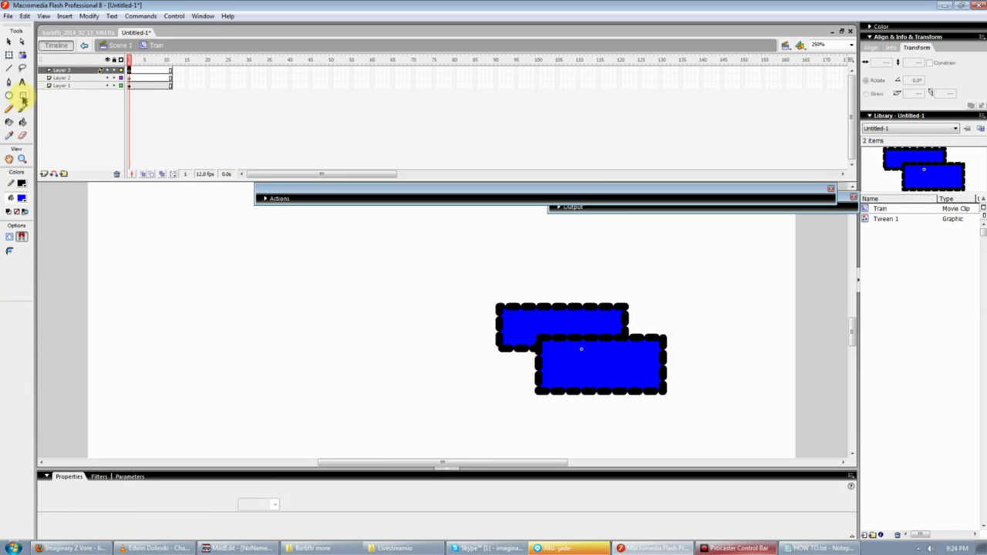
{"action": "left_click_drag", "start_coordinate": [387, 368], "coordinate": [429, 403]}
{"action": "key", "text": "v"}
{"action": "left_click", "coordinate": [407, 385]}
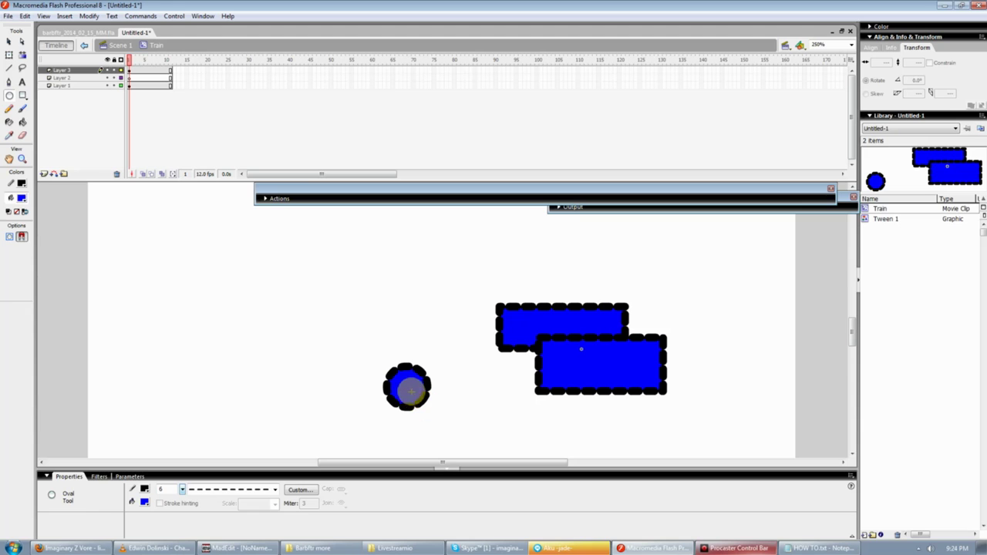
Change the circle's fill to green and its dashed outline to red
{"action": "left_click", "coordinate": [22, 198]}
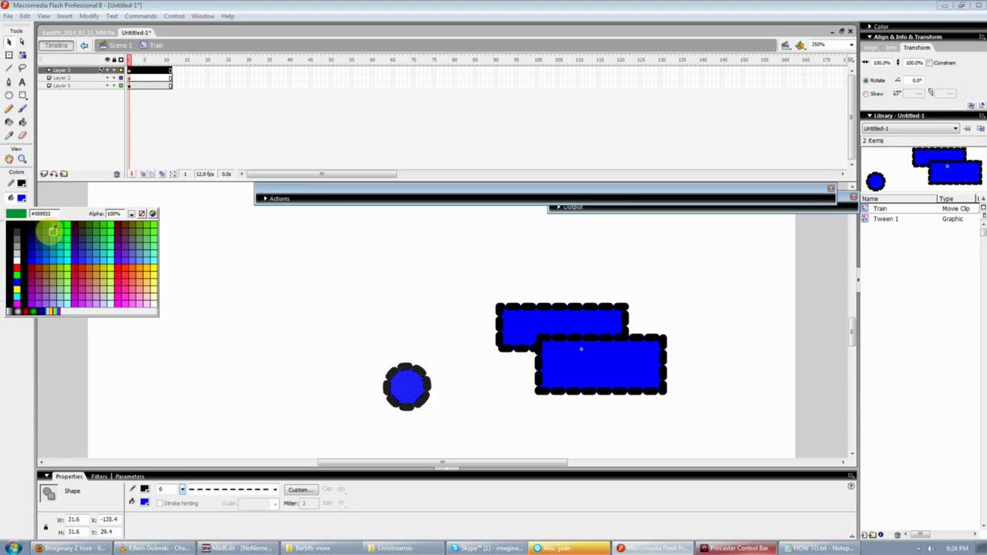
{"action": "left_click", "coordinate": [40, 230]}
{"action": "left_click", "coordinate": [22, 183]}
{"action": "left_click", "coordinate": [71, 254]}
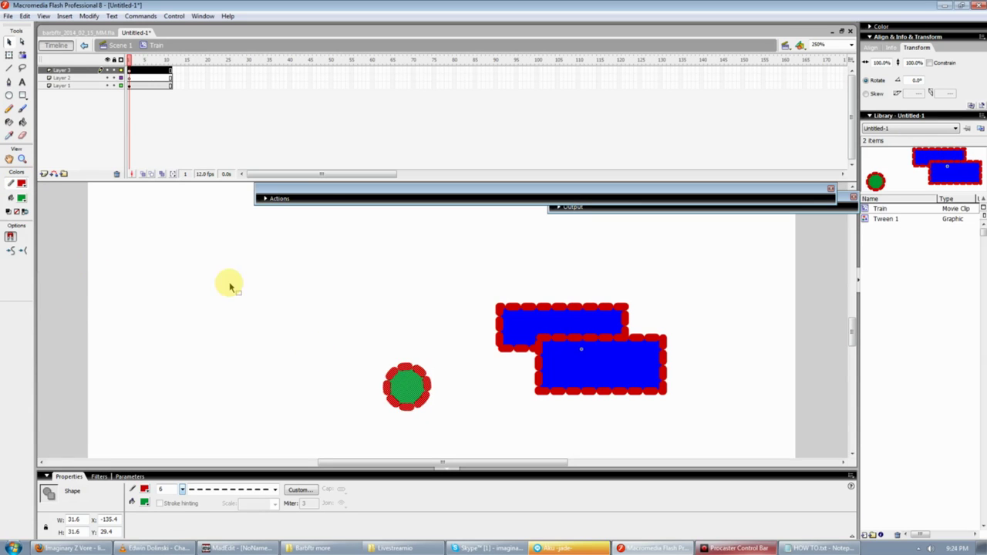
Convert the circle with its outline into a movie clip symbol named wheel
{"action": "left_click_drag", "start_coordinate": [360, 350], "coordinate": [462, 425]}
{"action": "right_click", "coordinate": [402, 383]}
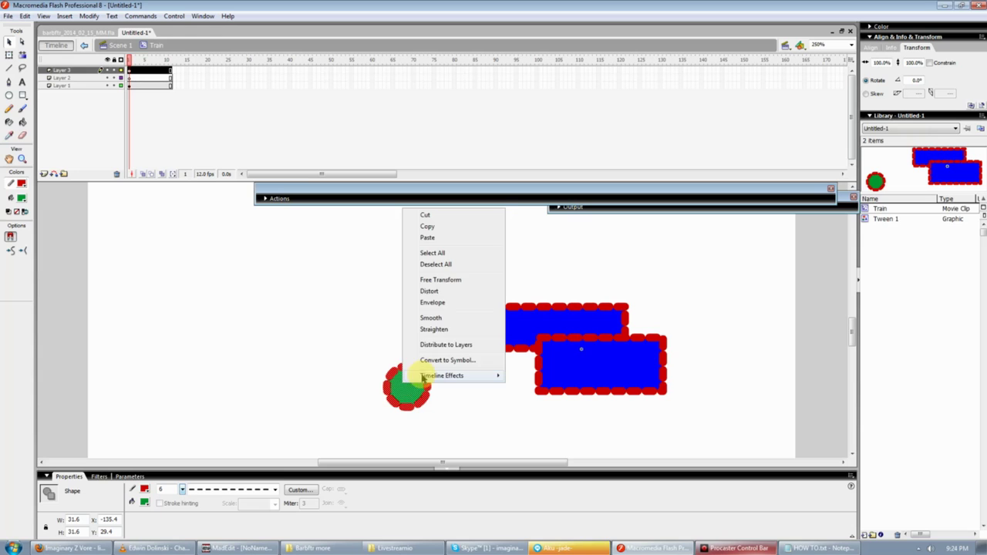
{"action": "left_click", "coordinate": [454, 362]}
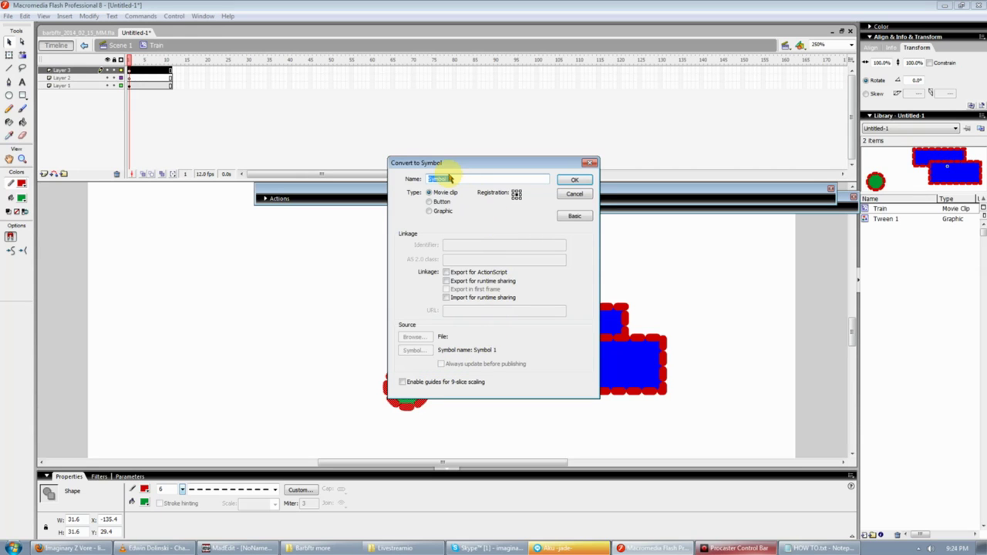
{"action": "type", "text": "wheel"}
{"action": "key", "text": "Return"}
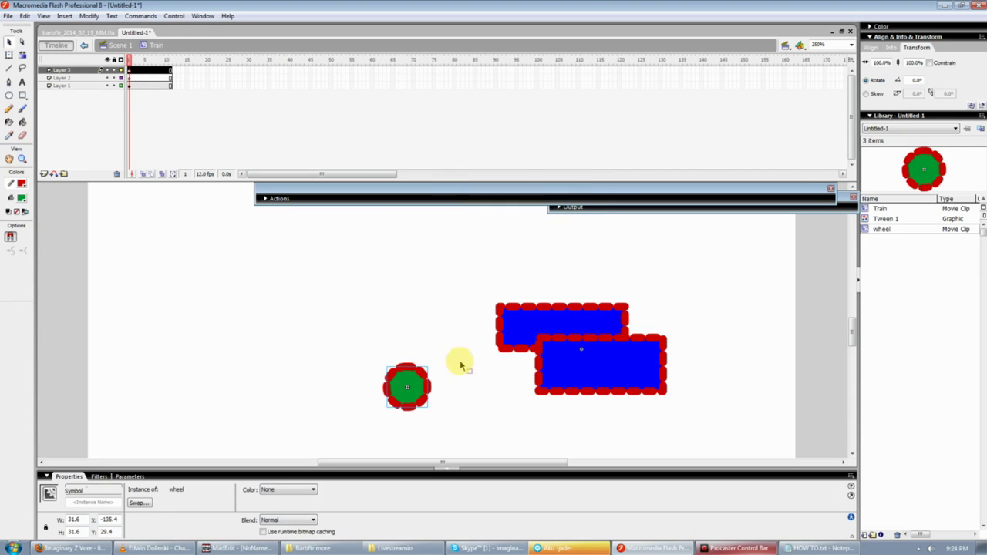
Move the wheel under the lower rectangle's left end and place a second wheel instance on Layer 2 under its right end
{"action": "left_click_drag", "start_coordinate": [553, 409], "coordinate": [554, 408]}
{"action": "left_click", "coordinate": [712, 399]}
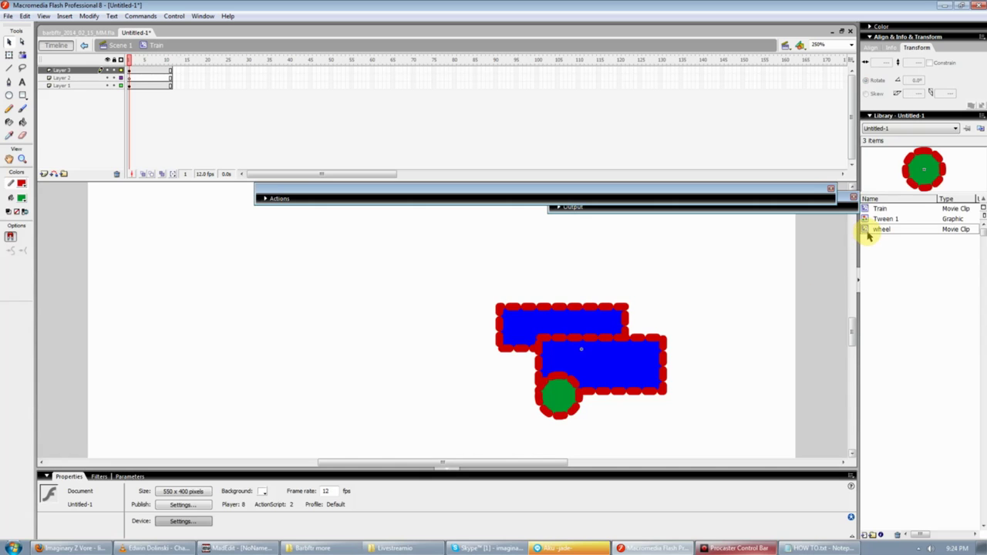
{"action": "left_click", "coordinate": [58, 78]}
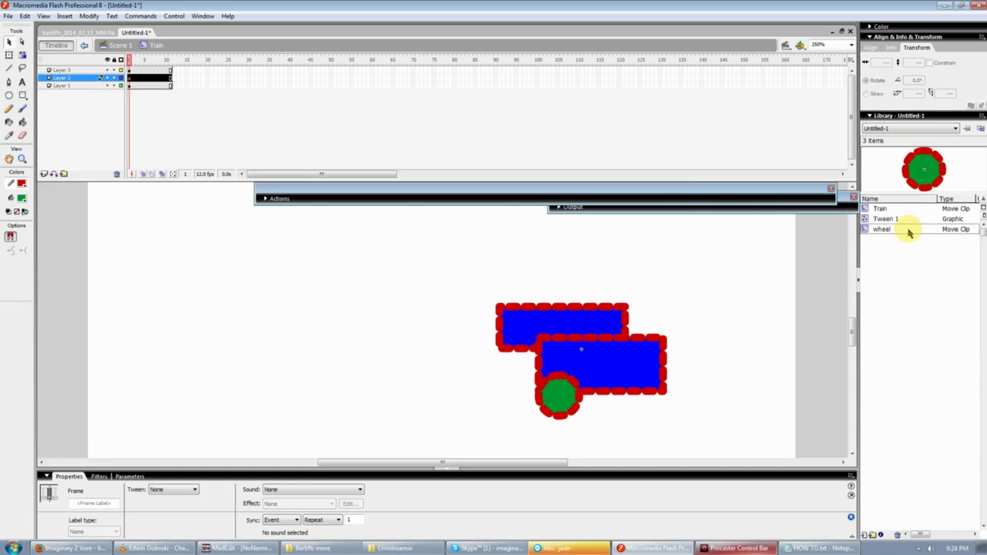
{"action": "left_click_drag", "start_coordinate": [872, 229], "coordinate": [643, 396]}
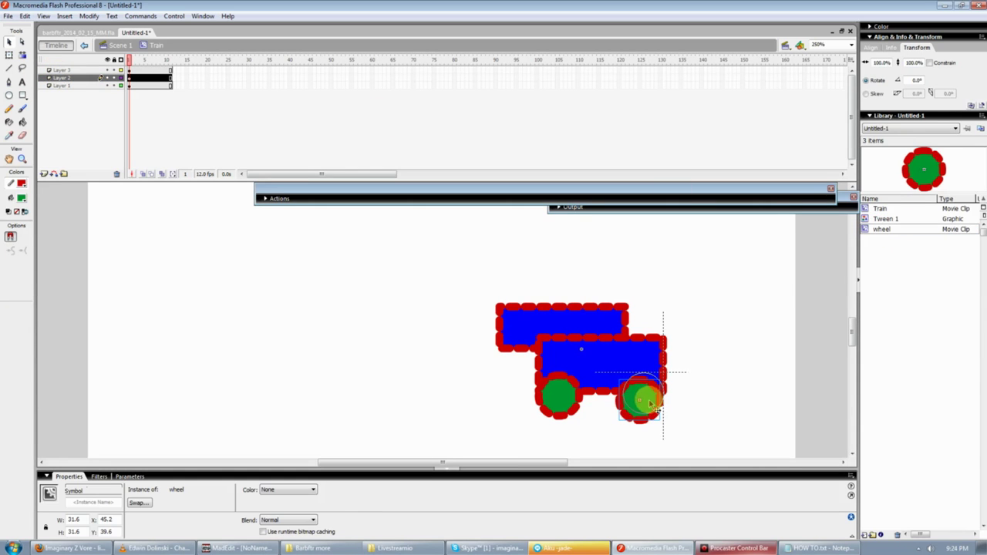
{"action": "left_click", "coordinate": [703, 391]}
{"action": "left_click", "coordinate": [559, 393]}
{"action": "left_click", "coordinate": [709, 381]}
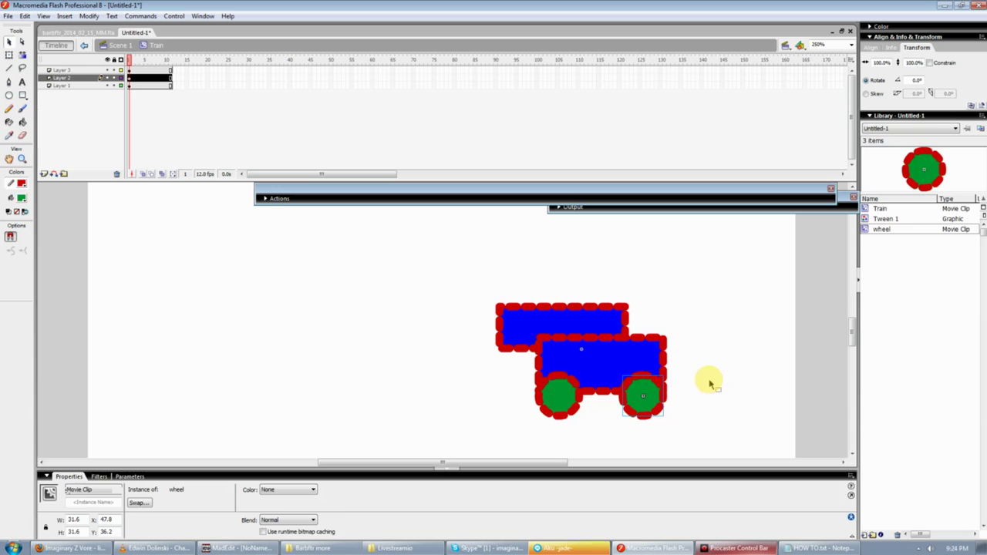
Create motion tweens from frame 1 on Layer 3 and Layer 2, one for each wheel
{"action": "left_click", "coordinate": [129, 77]}
{"action": "left_click", "coordinate": [529, 363]}
{"action": "left_click", "coordinate": [560, 395]}
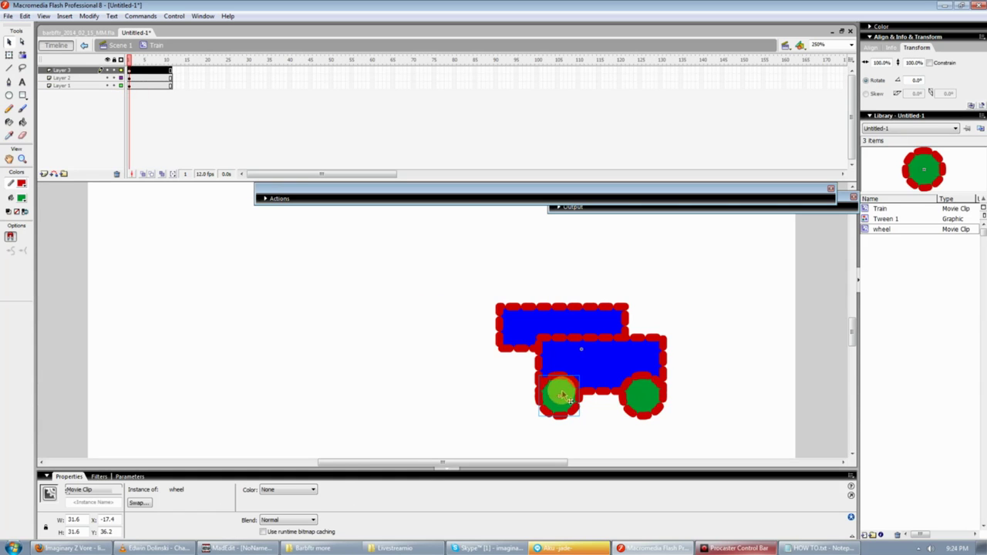
{"action": "left_click", "coordinate": [128, 69]}
{"action": "right_click", "coordinate": [131, 68]}
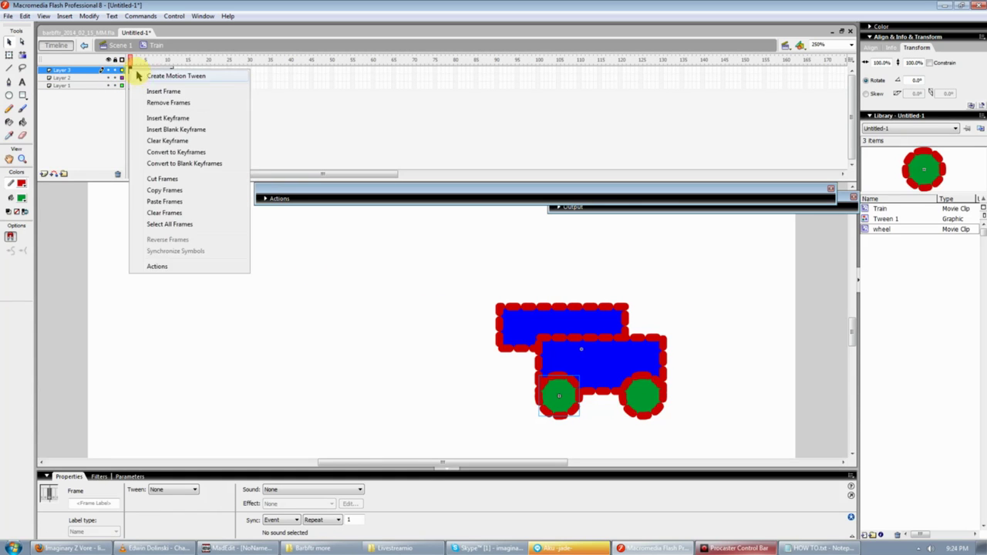
{"action": "left_click", "coordinate": [137, 69]}
{"action": "left_click", "coordinate": [130, 77]}
{"action": "right_click", "coordinate": [131, 77]}
{"action": "left_click", "coordinate": [146, 85]}
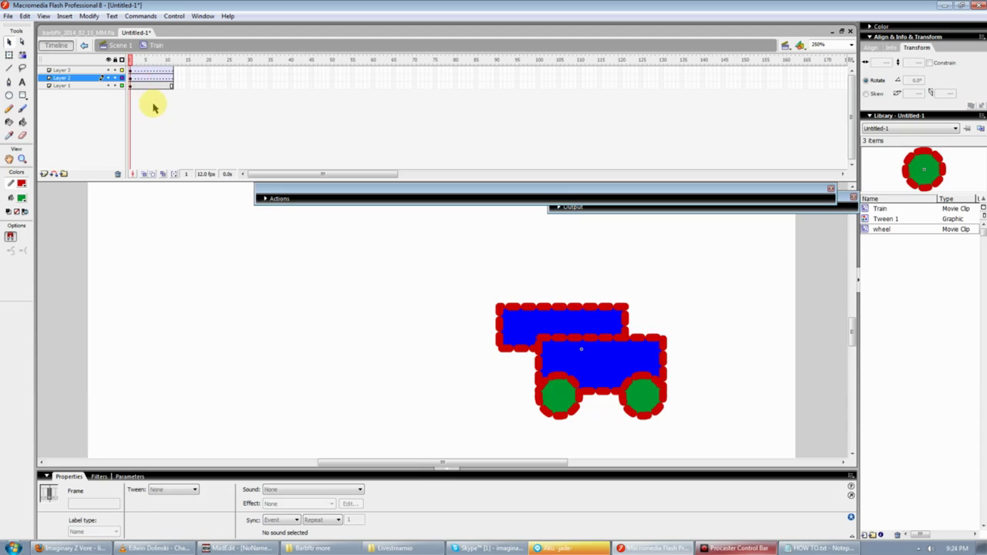
Add a new layer above Layer 3 and hide Layers 1, 2 and 3
{"action": "left_click_drag", "start_coordinate": [130, 62], "coordinate": [165, 63]}
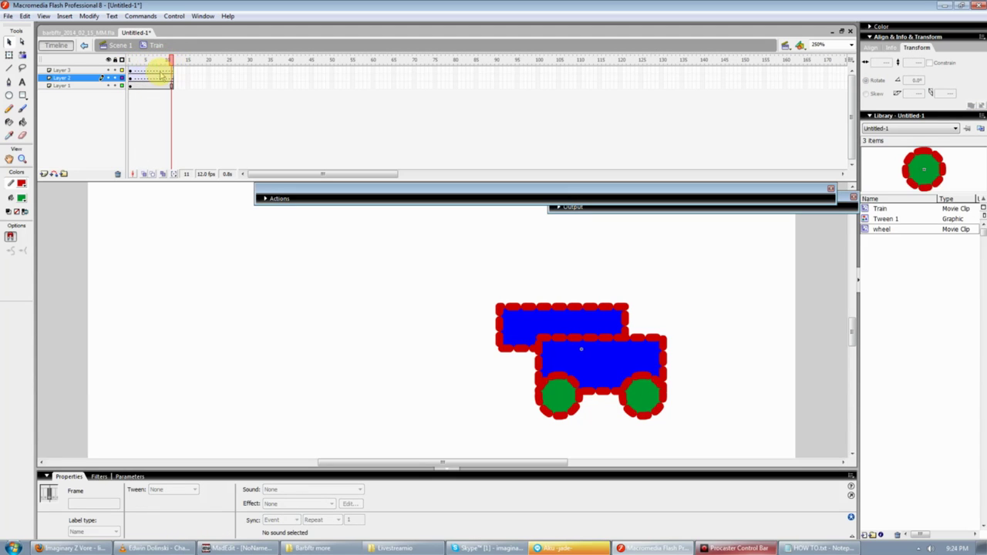
{"action": "left_click", "coordinate": [77, 70]}
{"action": "left_click", "coordinate": [44, 174]}
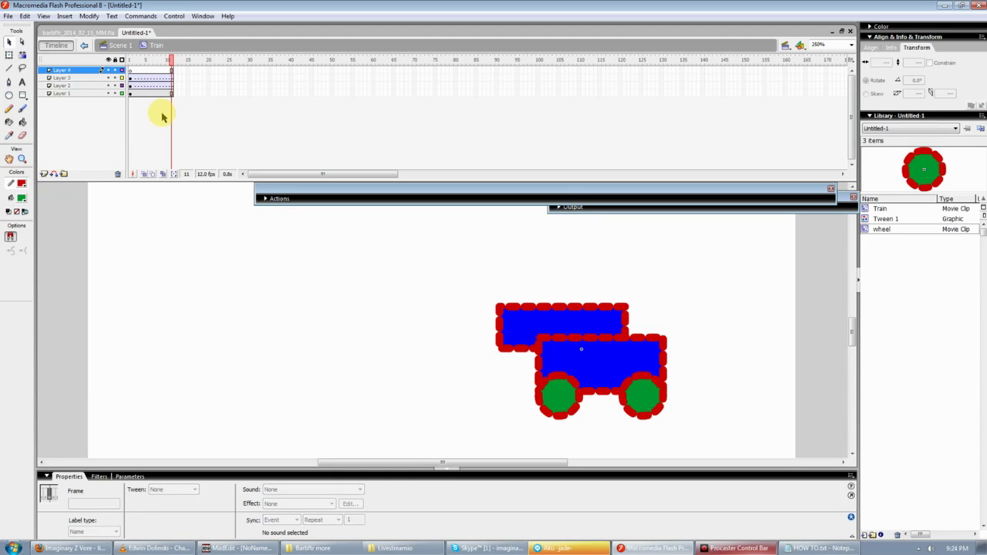
{"action": "left_click", "coordinate": [108, 86]}
{"action": "left_click", "coordinate": [108, 93]}
{"action": "left_click", "coordinate": [107, 78]}
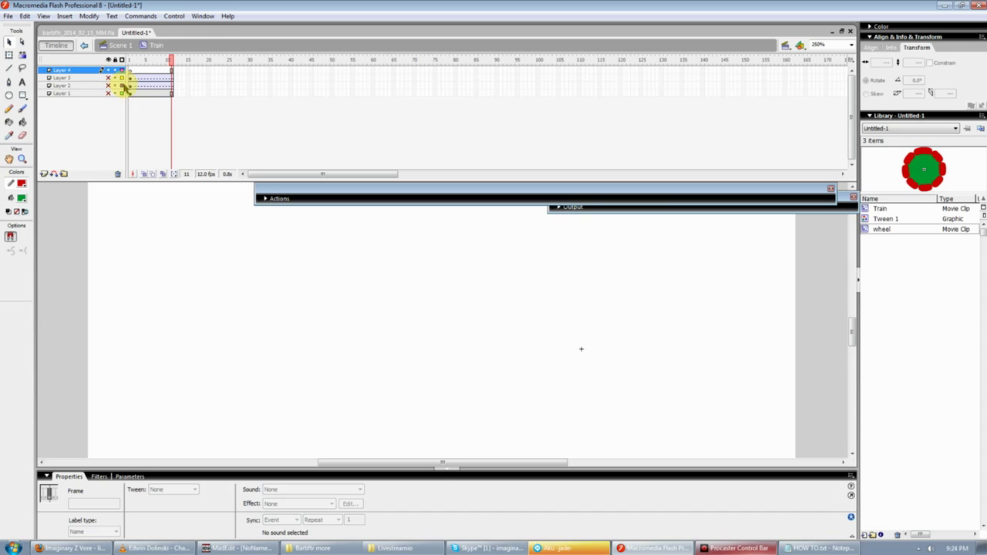
Place two wheel instances side by side on Layer 4
{"action": "left_click_drag", "start_coordinate": [872, 219], "coordinate": [550, 352]}
{"action": "left_click_drag", "start_coordinate": [322, 286], "coordinate": [594, 415]}
{"action": "left_click", "coordinate": [146, 114]}
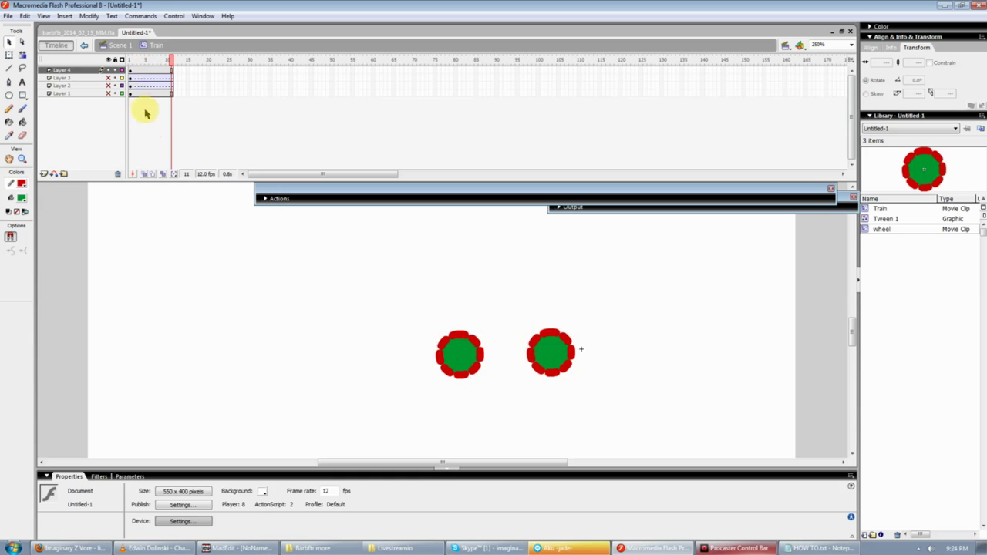
Try a motion tween on Layer 4 holding both wheels, and check the Tween 1, Tween 2 and Train symbols in the library
{"action": "right_click", "coordinate": [133, 80]}
{"action": "left_click", "coordinate": [154, 80]}
{"action": "left_click_drag", "start_coordinate": [337, 300], "coordinate": [687, 439]}
{"action": "left_click", "coordinate": [863, 210]}
{"action": "left_click", "coordinate": [864, 220]}
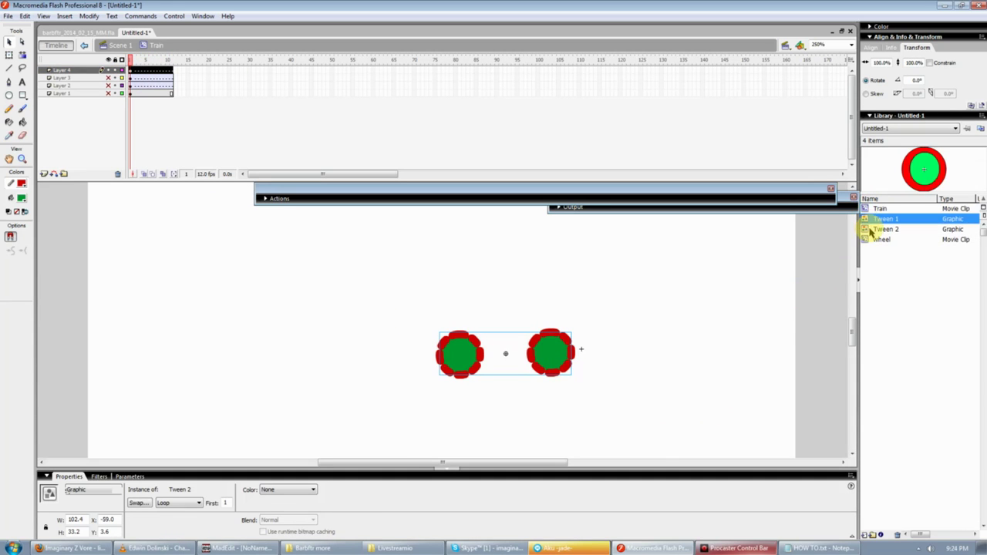
{"action": "left_click", "coordinate": [864, 229]}
{"action": "double_click", "coordinate": [865, 206]}
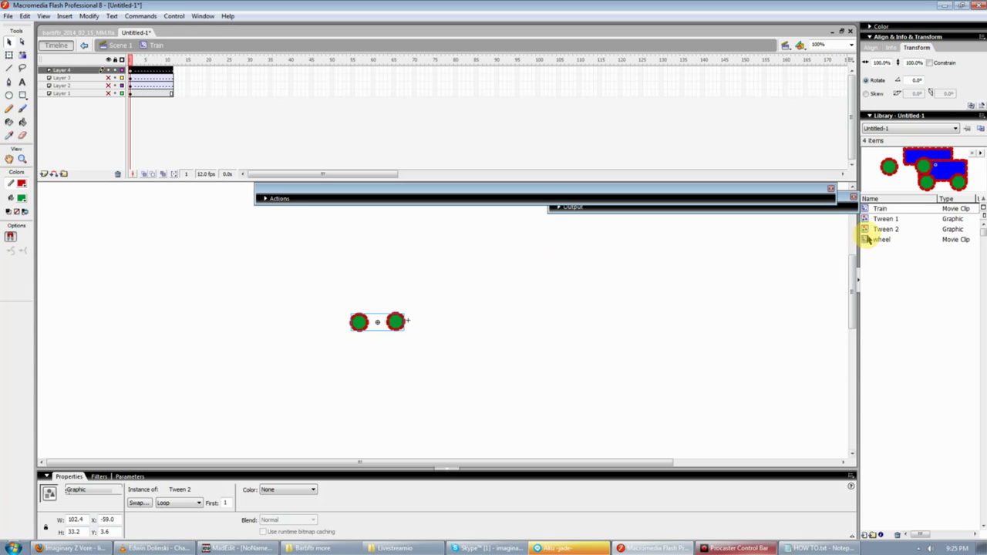
Delete Layer 4 and make the remaining three layers visible again
{"action": "right_click", "coordinate": [104, 72]}
{"action": "left_click", "coordinate": [108, 124]}
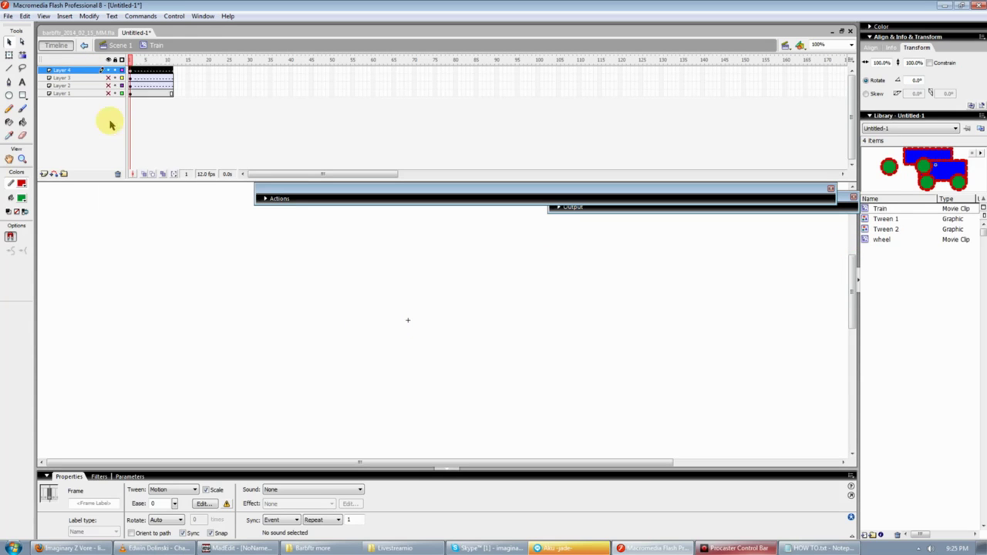
{"action": "left_click", "coordinate": [110, 86]}
{"action": "left_click", "coordinate": [200, 230]}
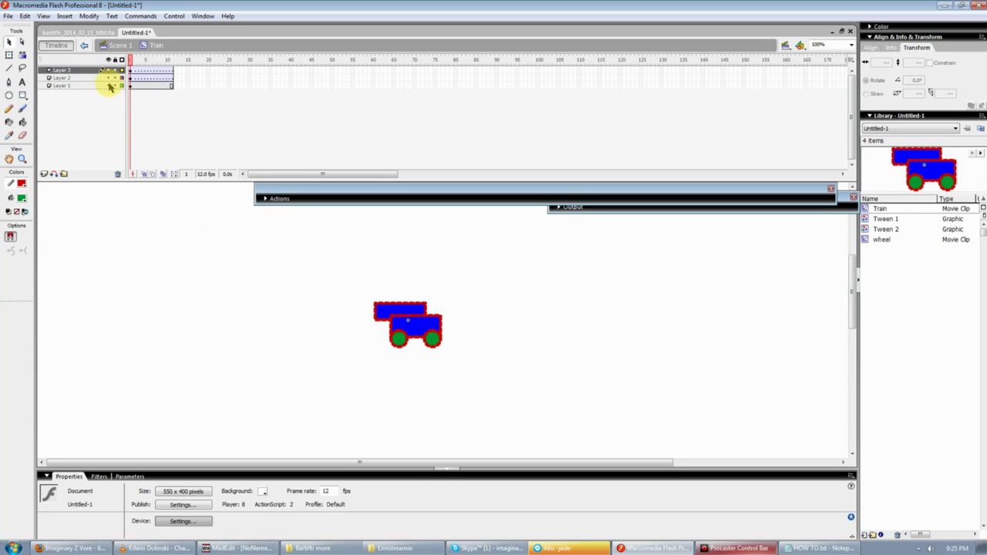
Demonstrate layer visibility by hiding layers individually and all at once, ending with every layer shown
{"action": "left_click", "coordinate": [110, 86]}
{"action": "left_click", "coordinate": [108, 78]}
{"action": "left_click", "coordinate": [109, 85]}
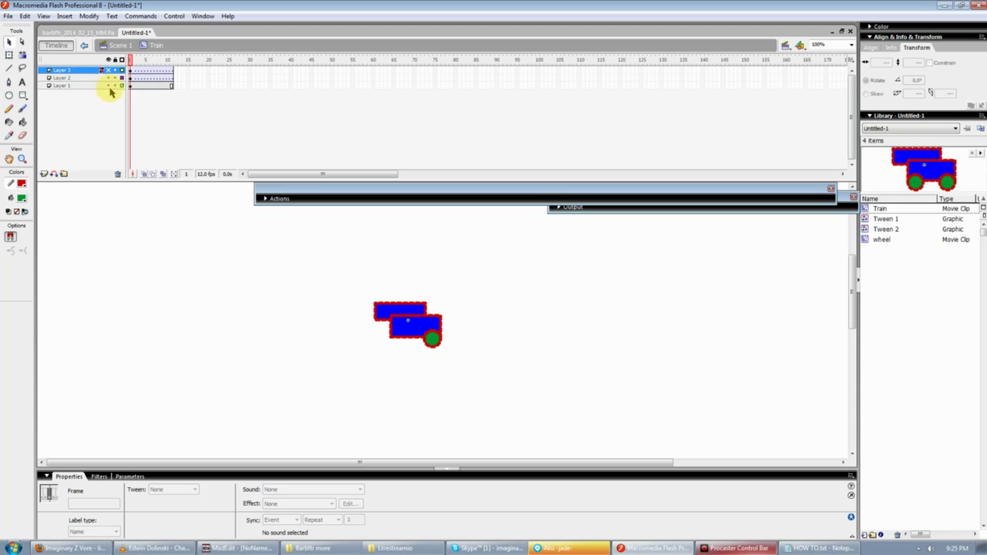
{"action": "left_click", "coordinate": [109, 86]}
{"action": "left_click", "coordinate": [110, 79]}
{"action": "left_click", "coordinate": [110, 61]}
{"action": "left_click", "coordinate": [109, 61]}
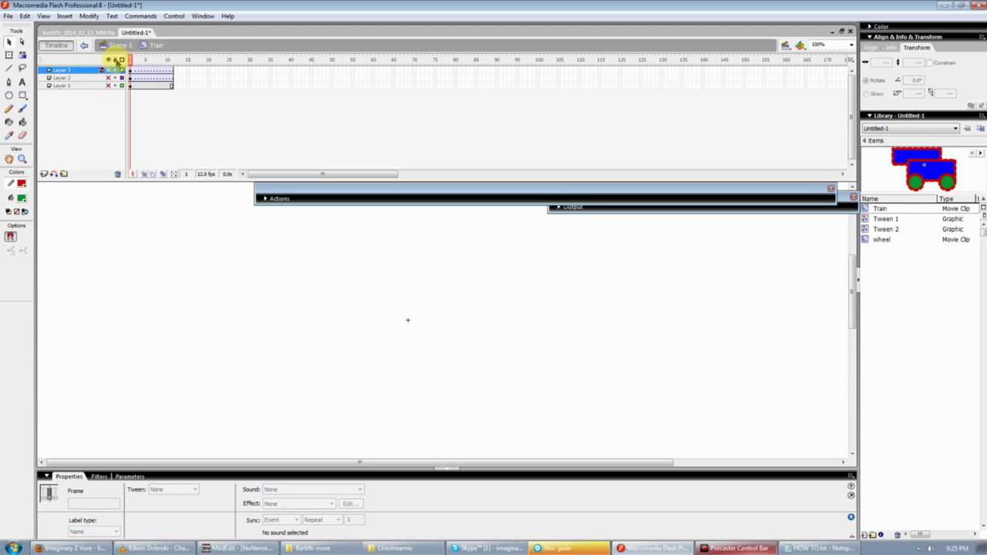
{"action": "left_click", "coordinate": [109, 61]}
Lock Layers 2 and 3, test selecting the artwork with only Layer 1 unlocked, and unlock all layers
{"action": "left_click", "coordinate": [110, 86]}
{"action": "left_click", "coordinate": [109, 86]}
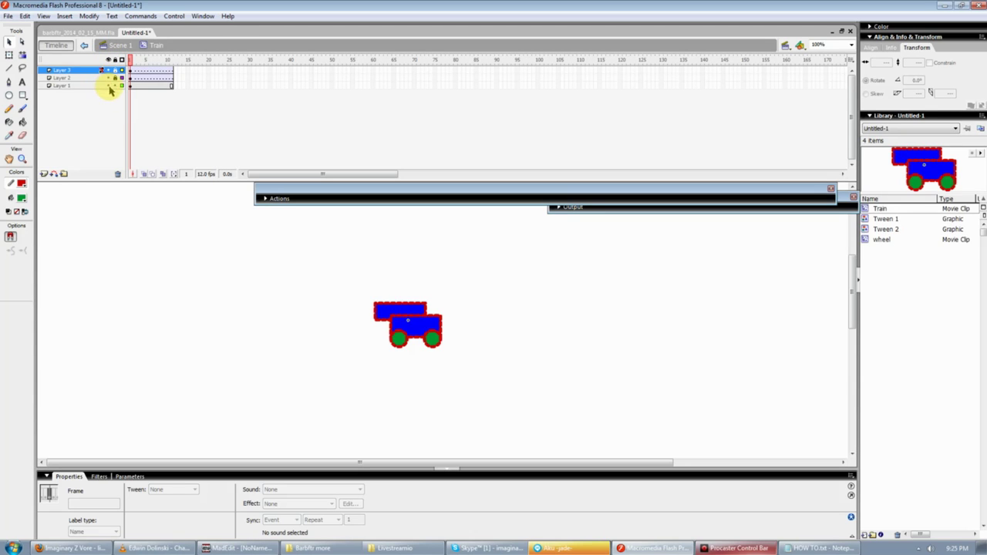
{"action": "left_click", "coordinate": [84, 88]}
{"action": "left_click_drag", "start_coordinate": [300, 280], "coordinate": [546, 404]}
{"action": "left_click", "coordinate": [554, 382]}
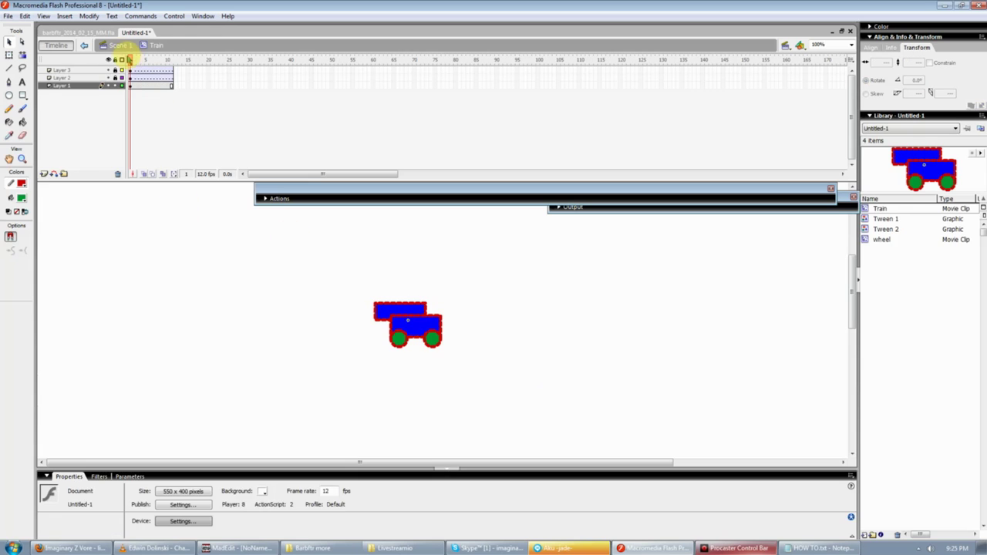
{"action": "left_click", "coordinate": [115, 61]}
Insert keyframes at frame 11 on Layer 3 and Layer 2 of the Train symbol
{"action": "left_click_drag", "start_coordinate": [135, 60], "coordinate": [171, 78]}
{"action": "right_click", "coordinate": [172, 73]}
{"action": "left_click", "coordinate": [193, 125]}
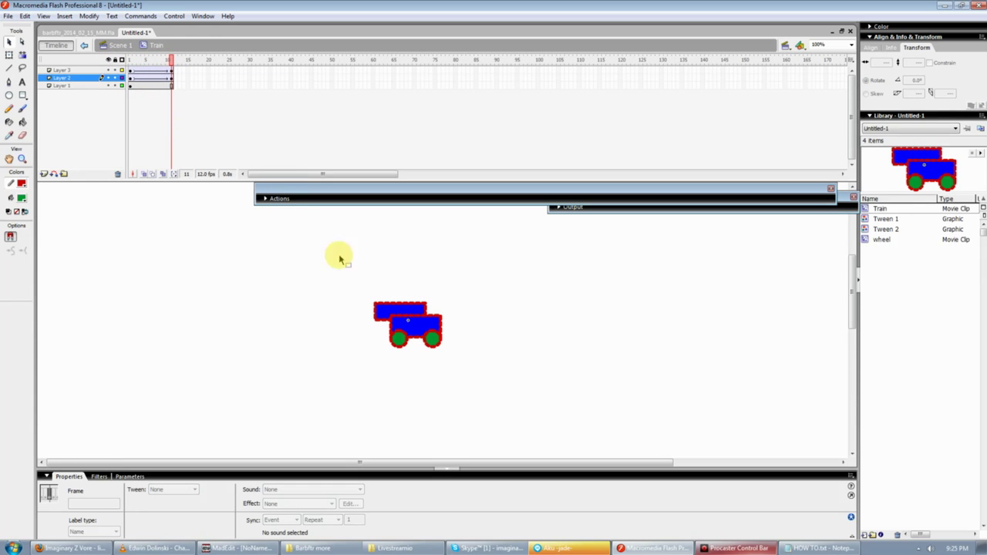
Rotate both wheels together by roughly a quarter turn about their shared centre at frame 11
{"action": "left_click", "coordinate": [400, 336]}
{"action": "left_click_drag", "start_coordinate": [440, 351], "coordinate": [412, 392]}
{"action": "left_click", "coordinate": [240, 103]}
{"action": "mouse_move", "coordinate": [171, 59]}
{"action": "left_mouse_down"}
{"action": "mouse_move", "coordinate": [114, 70]}
{"action": "mouse_move", "coordinate": [171, 70]}
{"action": "left_mouse_up"}
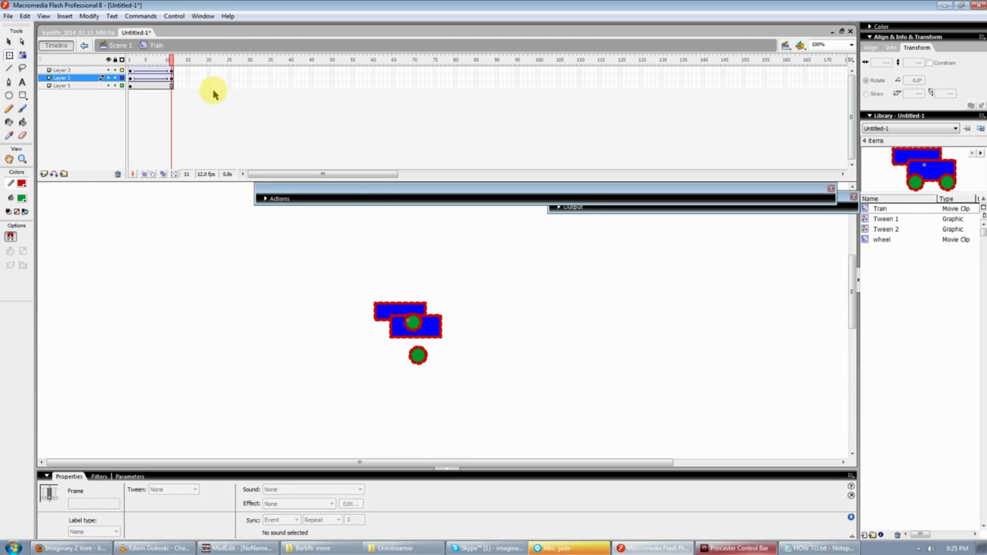
{"action": "left_click", "coordinate": [650, 290]}
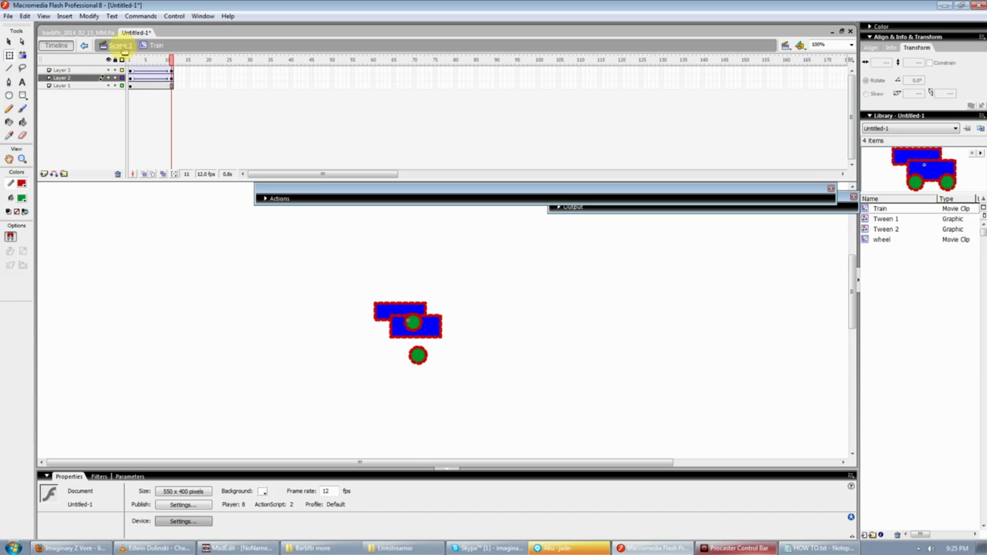
Open the wheel symbol to view its own timeline, and return to Scene 1
{"action": "double_click", "coordinate": [426, 368]}
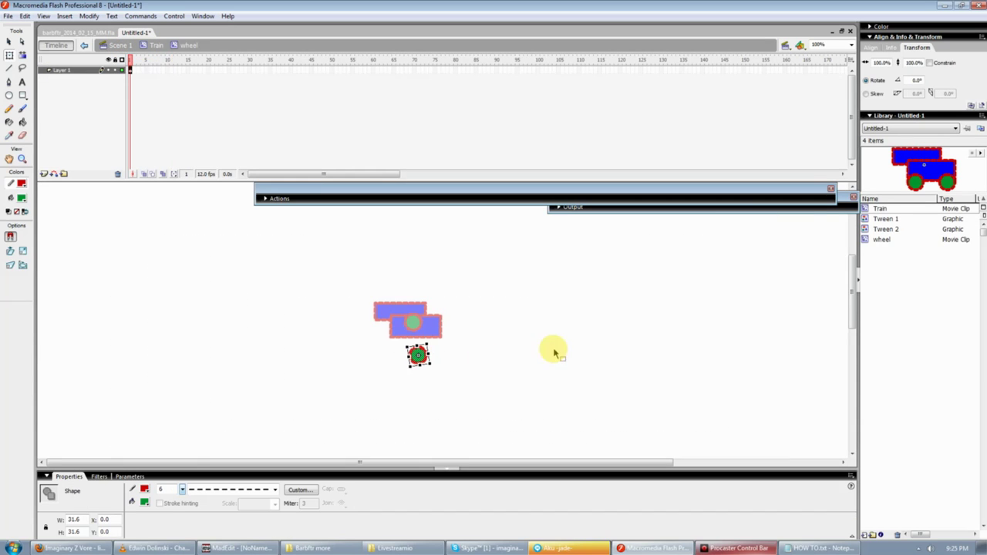
{"action": "left_click", "coordinate": [154, 45]}
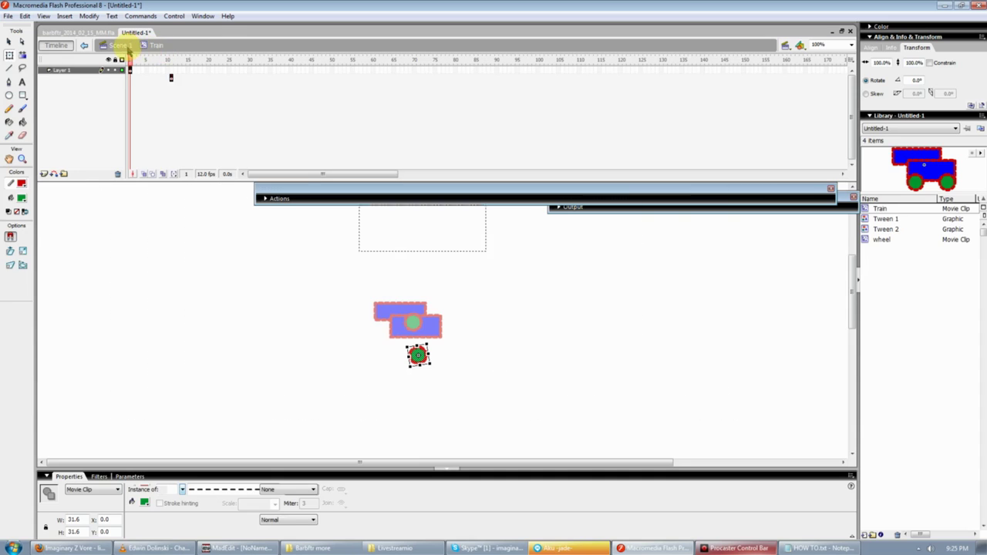
{"action": "left_click", "coordinate": [119, 45]}
Reverse Train's motion on Layer 7 by moving it left at frame 14 and right to about X 408, Y 305 at frame 1
{"action": "left_click", "coordinate": [447, 322]}
{"action": "left_click_drag", "start_coordinate": [563, 374], "coordinate": [231, 351]}
{"action": "left_click_drag", "start_coordinate": [266, 353], "coordinate": [286, 343]}
{"action": "left_click", "coordinate": [684, 293]}
{"action": "left_click_drag", "start_coordinate": [182, 60], "coordinate": [111, 62]}
{"action": "left_click_drag", "start_coordinate": [313, 340], "coordinate": [640, 350]}
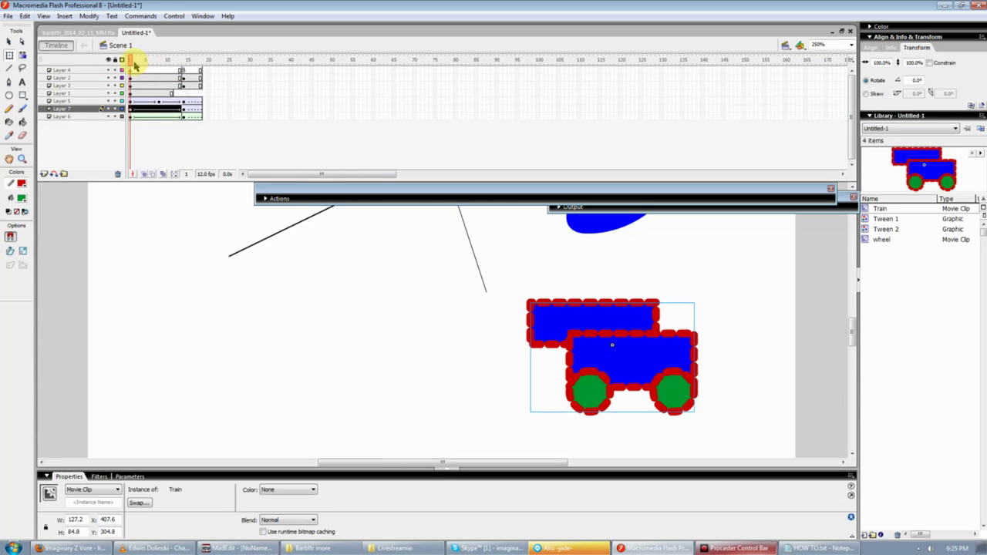
Preview Train's motion in Scene 1 from frame 1 to frame 14 and view the rest of the artwork
{"action": "left_click_drag", "start_coordinate": [134, 63], "coordinate": [188, 67]}
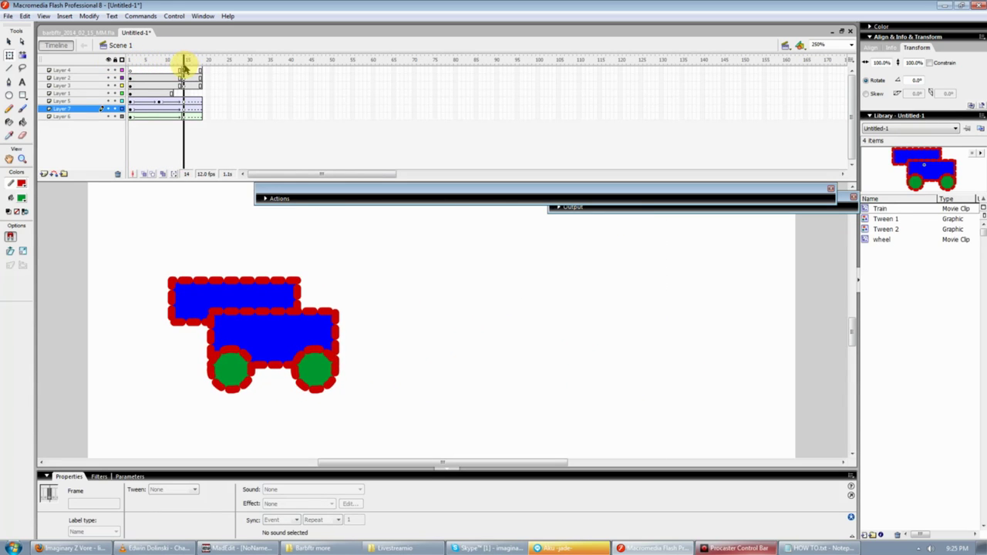
{"action": "left_click", "coordinate": [563, 321]}
{"action": "key", "text": "Return"}
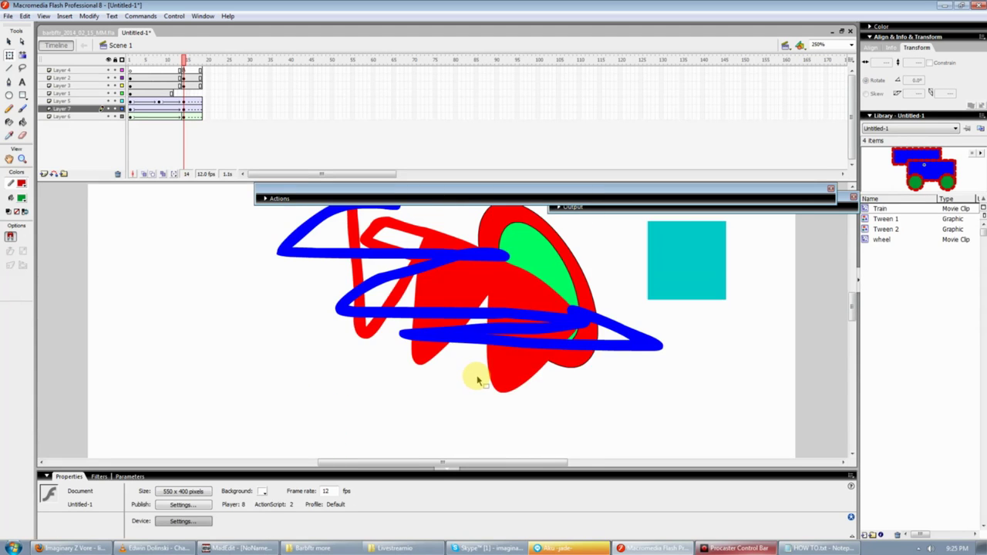
{"action": "scroll", "coordinate": [475, 377], "scroll_direction": "up", "scroll_amount": 3}
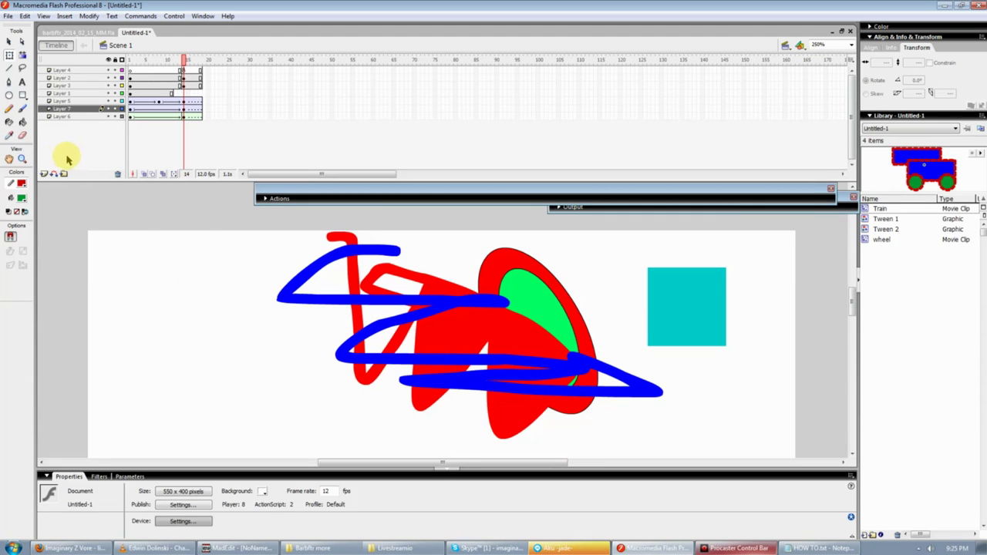
Add a static text reading 2880 PIXEL in the grey area above the stage
{"action": "scroll", "coordinate": [270, 339], "scroll_direction": "up", "scroll_amount": 3}
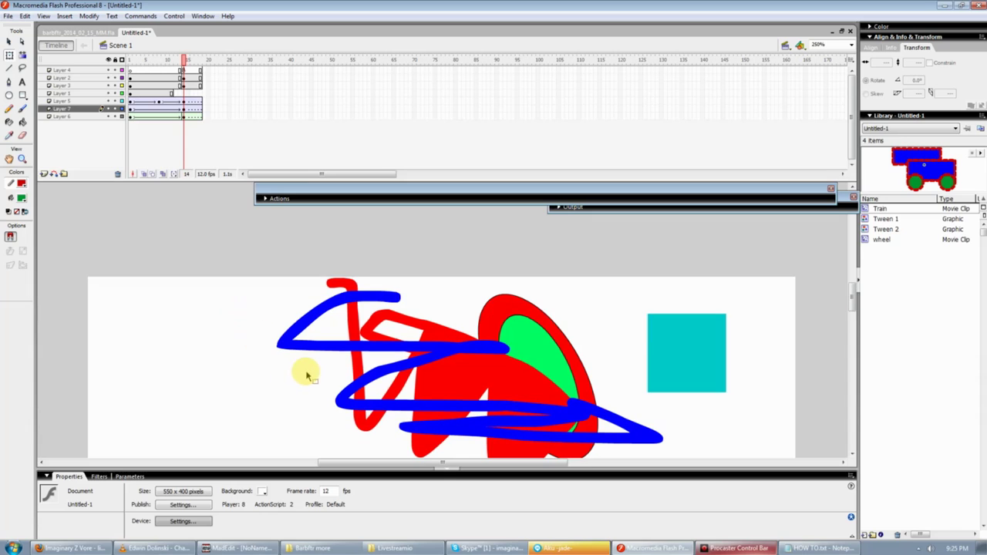
{"action": "left_click", "coordinate": [21, 108]}
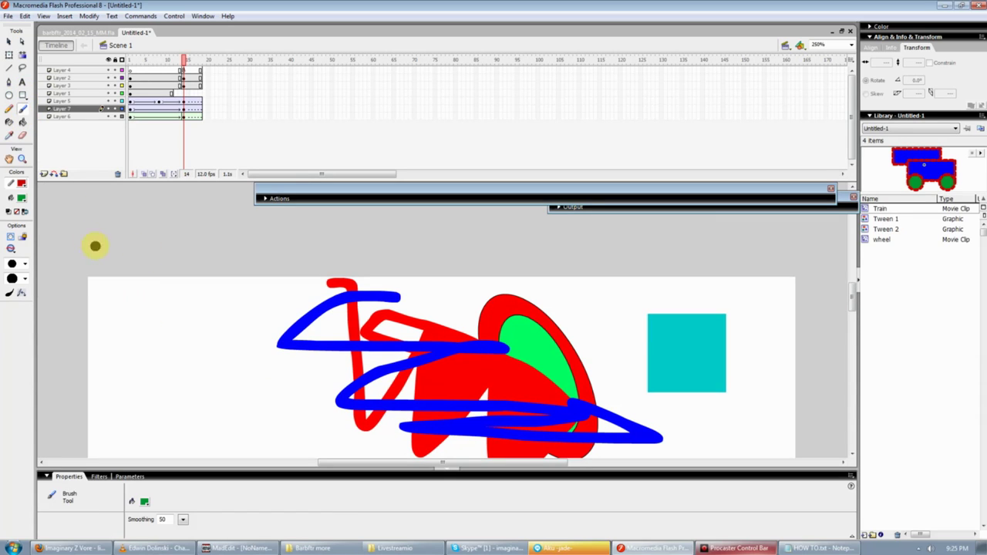
{"action": "left_click", "coordinate": [23, 82]}
{"action": "left_click", "coordinate": [509, 234]}
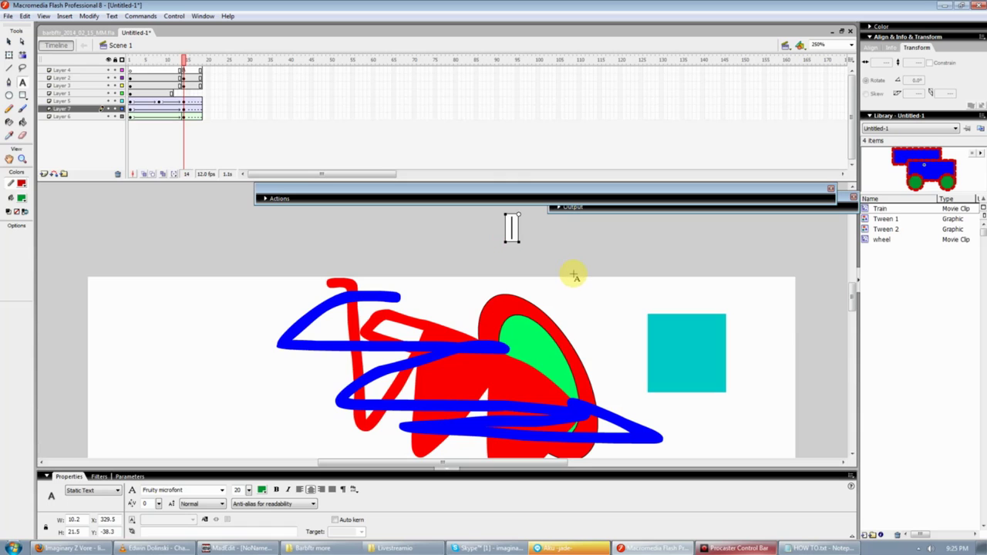
{"action": "type", "text": "2880 PIZX"}
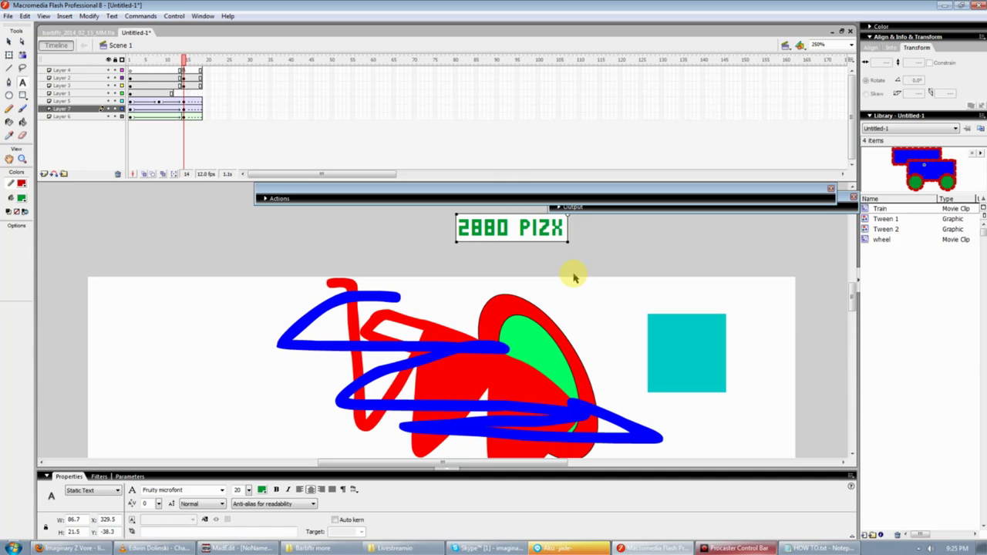
{"action": "key", "text": "BackSpace"}
{"action": "type", "text": "EL"}
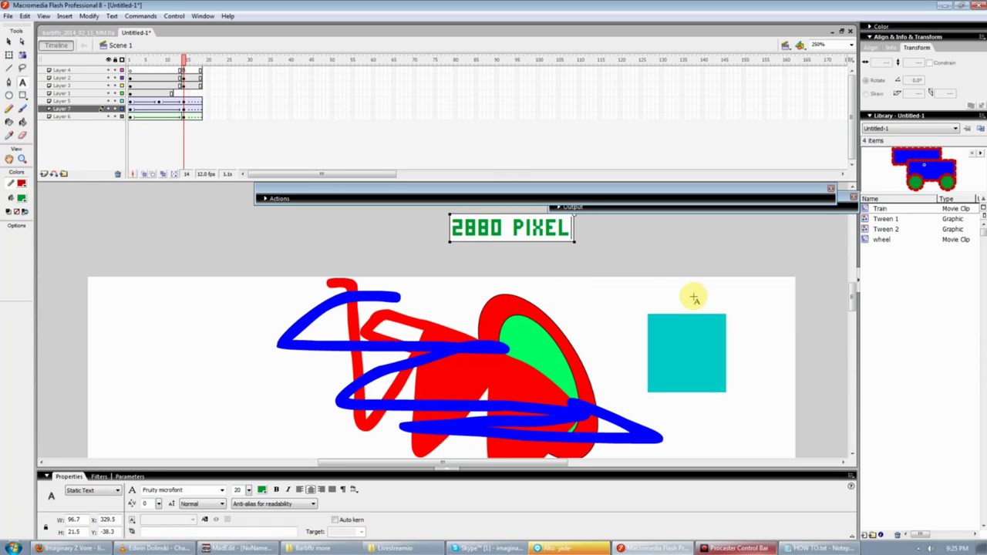
{"action": "key", "text": "Escape"}
Shift the 2880 PIXEL text to the right and recolour it black
{"action": "mouse_move", "coordinate": [578, 252]}
{"action": "left_mouse_down"}
{"action": "mouse_move", "coordinate": [595, 253]}
{"action": "mouse_move", "coordinate": [590, 265]}
{"action": "mouse_move", "coordinate": [562, 248]}
{"action": "left_mouse_up"}
{"action": "left_click", "coordinate": [23, 202]}
{"action": "left_click", "coordinate": [15, 223]}
{"action": "left_click", "coordinate": [341, 246]}
{"action": "double_click", "coordinate": [561, 249]}
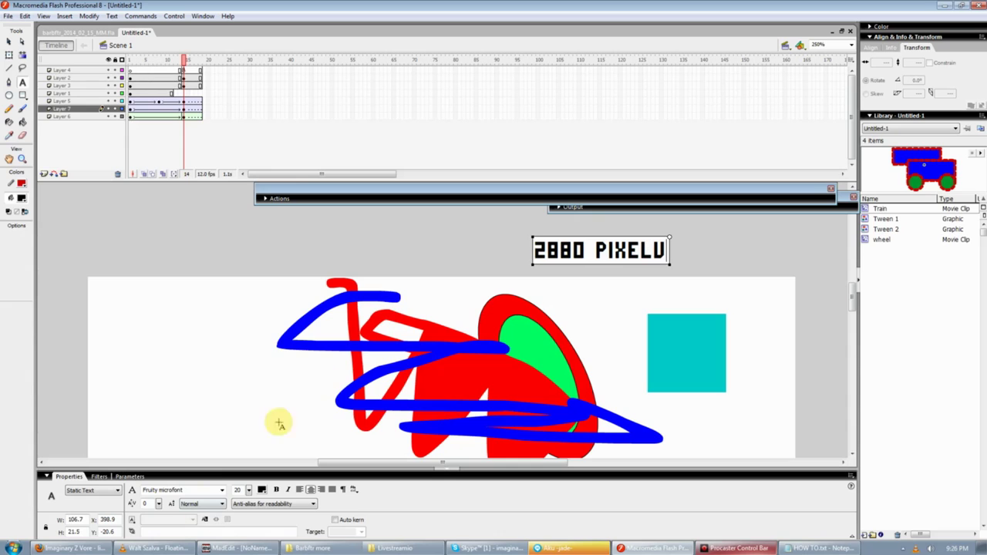
{"action": "left_click", "coordinate": [586, 326]}
{"action": "key", "text": "v"}
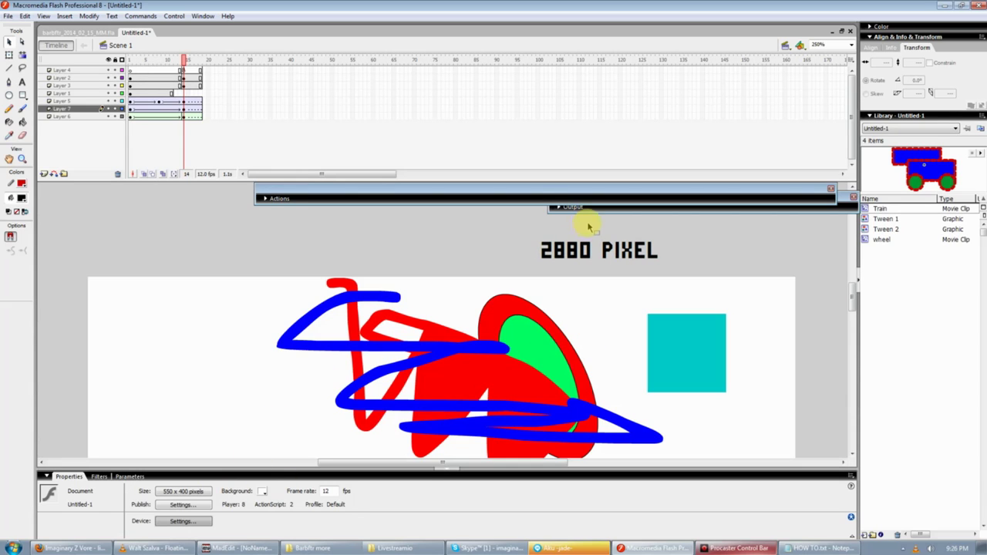
Change the font of the 2880 PIXEL text to Arial
{"action": "left_click", "coordinate": [578, 250]}
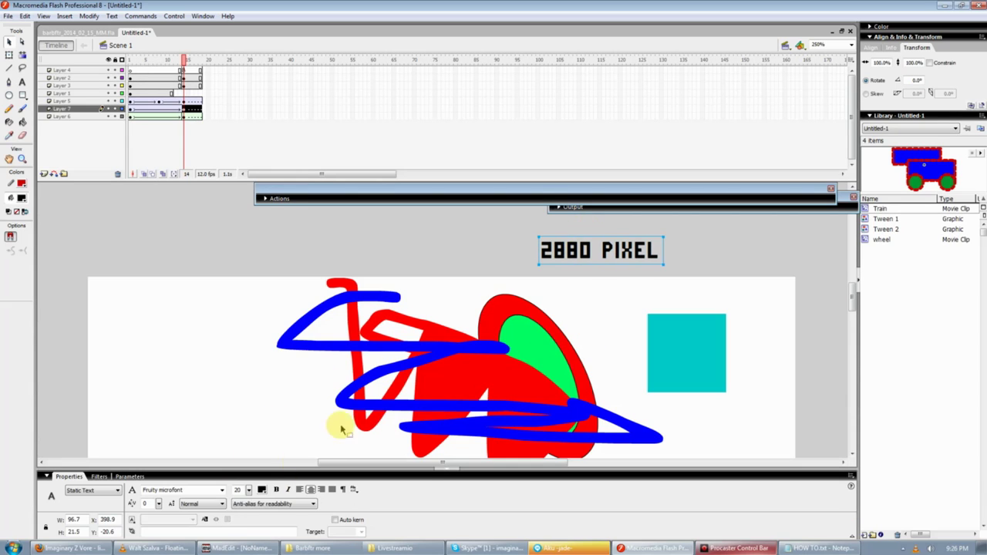
{"action": "left_click", "coordinate": [222, 493]}
{"action": "scroll", "coordinate": [220, 379], "scroll_direction": "up", "scroll_amount": 15}
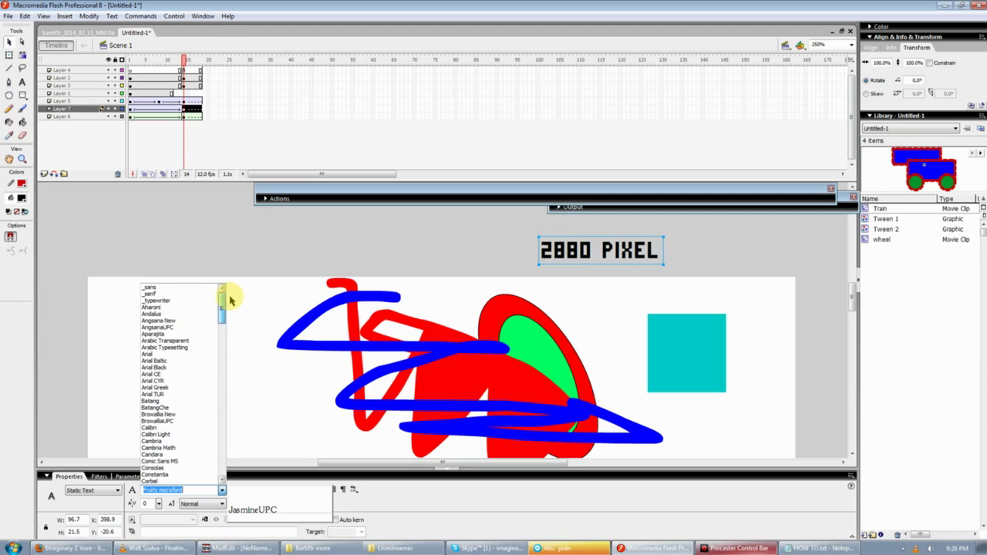
{"action": "left_click", "coordinate": [172, 353]}
Move the 2880 PIXEL text left and place a copy to its right, reading 1/20 PIXEL
{"action": "left_click_drag", "start_coordinate": [560, 258], "coordinate": [290, 236]}
{"action": "mouse_move", "coordinate": [379, 242]}
{"action": "left_mouse_down"}
{"action": "mouse_move", "coordinate": [441, 324]}
{"action": "mouse_move", "coordinate": [550, 216]}
{"action": "mouse_move", "coordinate": [542, 245]}
{"action": "mouse_move", "coordinate": [421, 242]}
{"action": "left_mouse_up"}
{"action": "double_click", "coordinate": [539, 242]}
{"action": "type", "text": "1/20"}
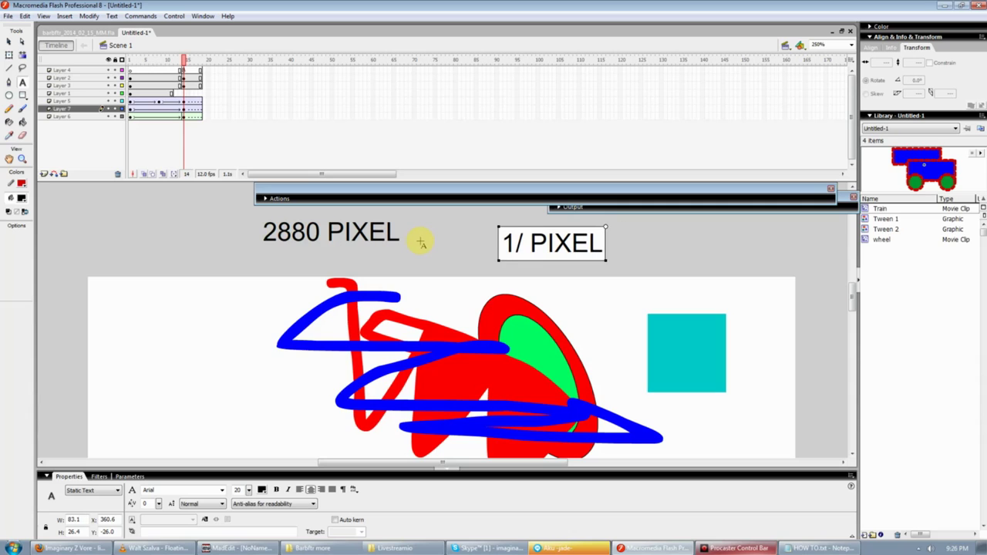
{"action": "left_click", "coordinate": [703, 267]}
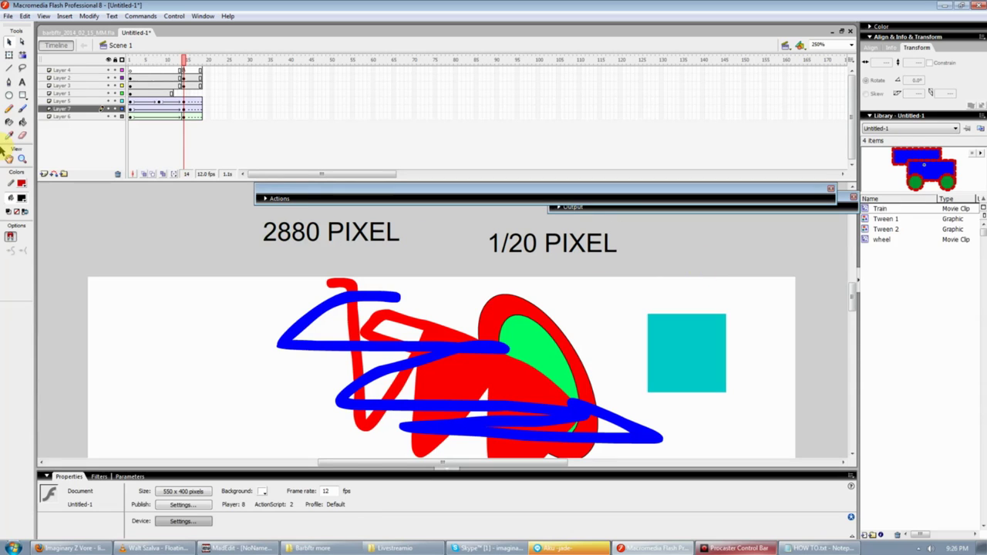
Draw a cyan oval about 94 by 84 px overlapping the teal square, and delete its dashed red outline
{"action": "left_click", "coordinate": [9, 95]}
{"action": "left_click", "coordinate": [23, 199]}
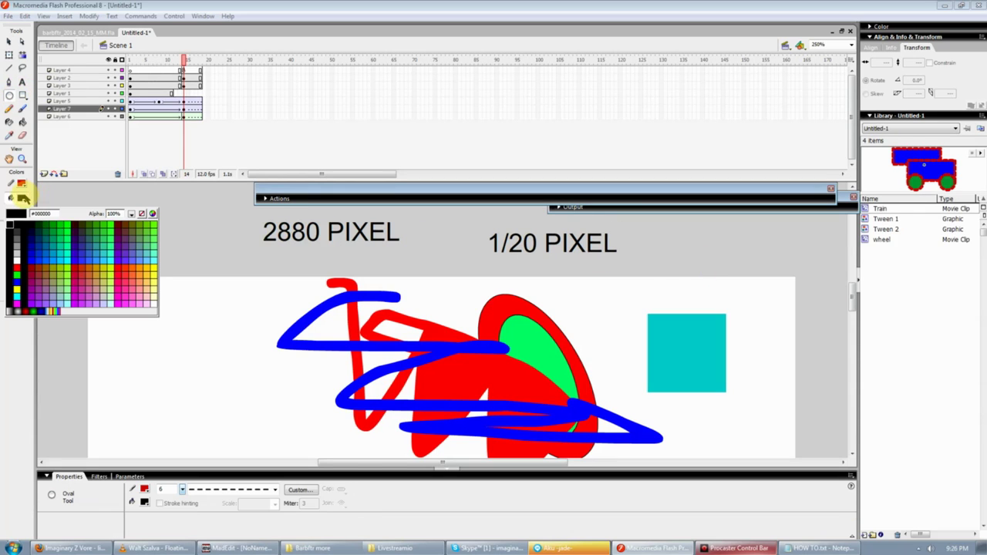
{"action": "left_click", "coordinate": [69, 254]}
{"action": "left_click_drag", "start_coordinate": [647, 243], "coordinate": [774, 353]}
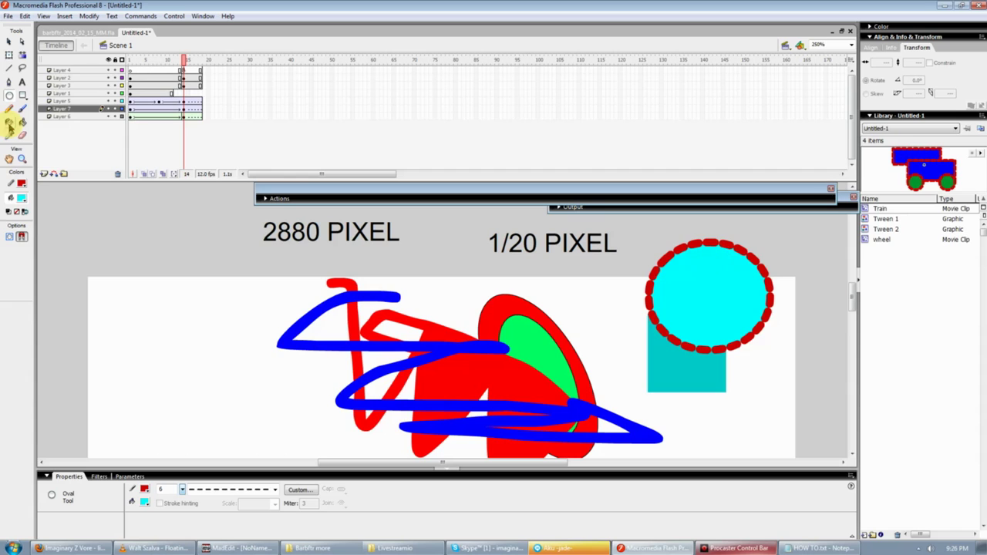
{"action": "key", "text": "v"}
{"action": "left_click", "coordinate": [694, 241]}
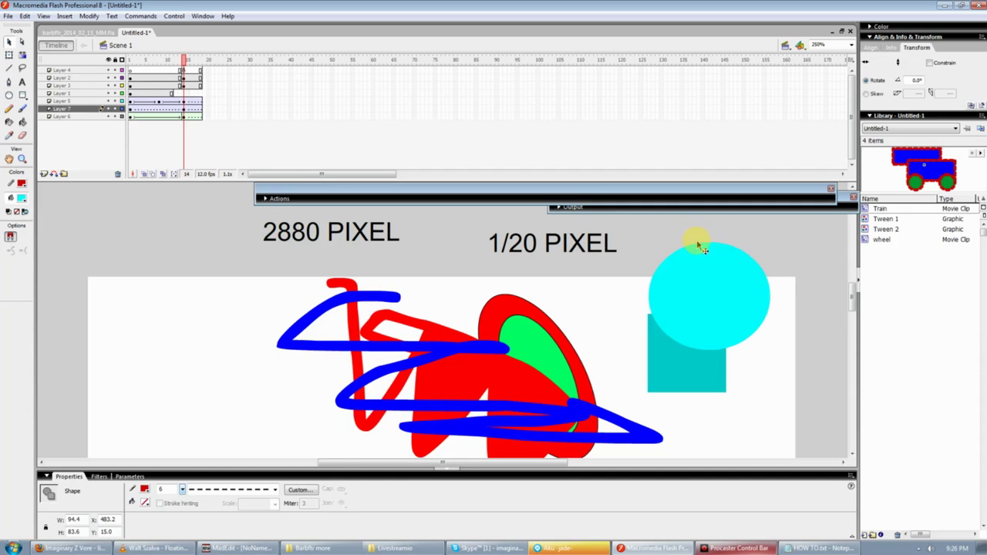
{"action": "key", "text": "Delete"}
Draw a small red oval with no stroke inside the upper left part of the cyan oval
{"action": "left_click", "coordinate": [21, 182]}
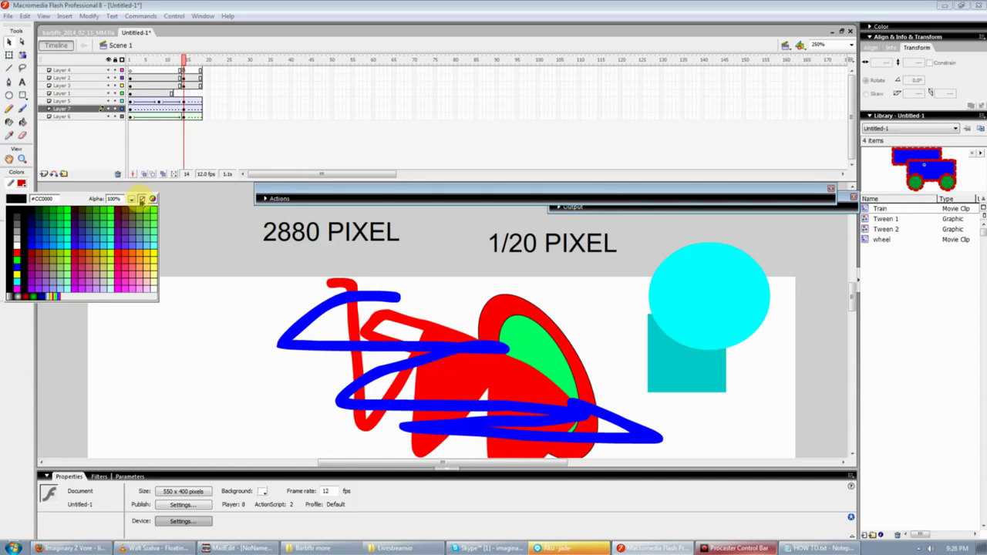
{"action": "left_click", "coordinate": [142, 199]}
{"action": "left_click_drag", "start_coordinate": [644, 238], "coordinate": [697, 308]}
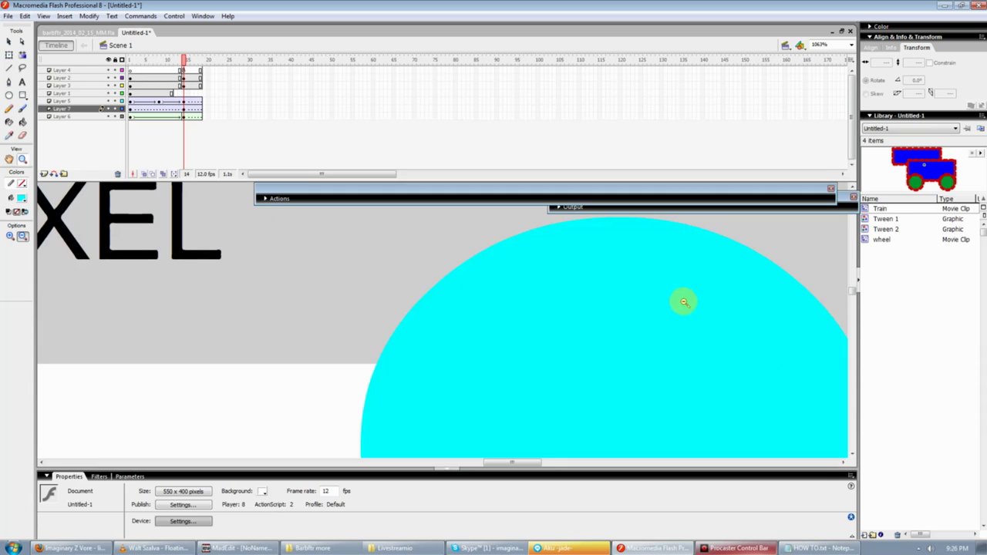
{"action": "left_click", "coordinate": [10, 95]}
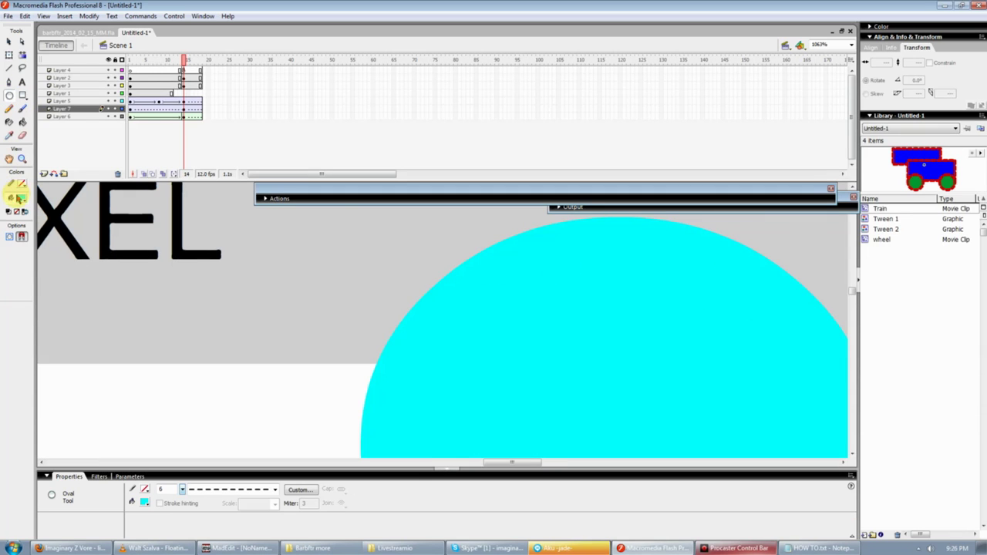
{"action": "left_click", "coordinate": [21, 198]}
{"action": "left_click", "coordinate": [17, 258]}
{"action": "left_click_drag", "start_coordinate": [472, 273], "coordinate": [569, 353]}
Draw a tiny violet circle with no stroke near the upper edge of the red oval
{"action": "left_click", "coordinate": [21, 159]}
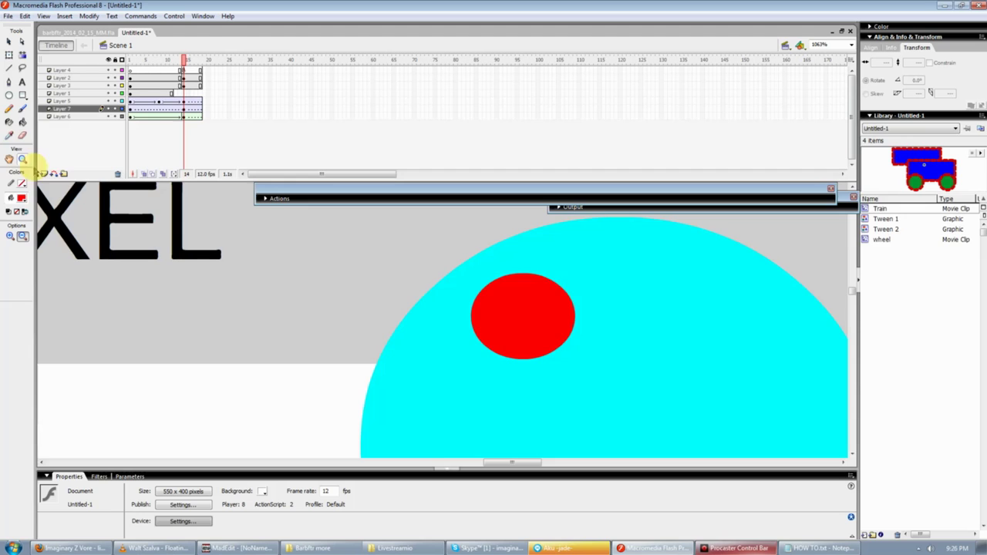
{"action": "left_click", "coordinate": [505, 278]}
{"action": "left_click", "coordinate": [486, 345]}
{"action": "key", "text": "v"}
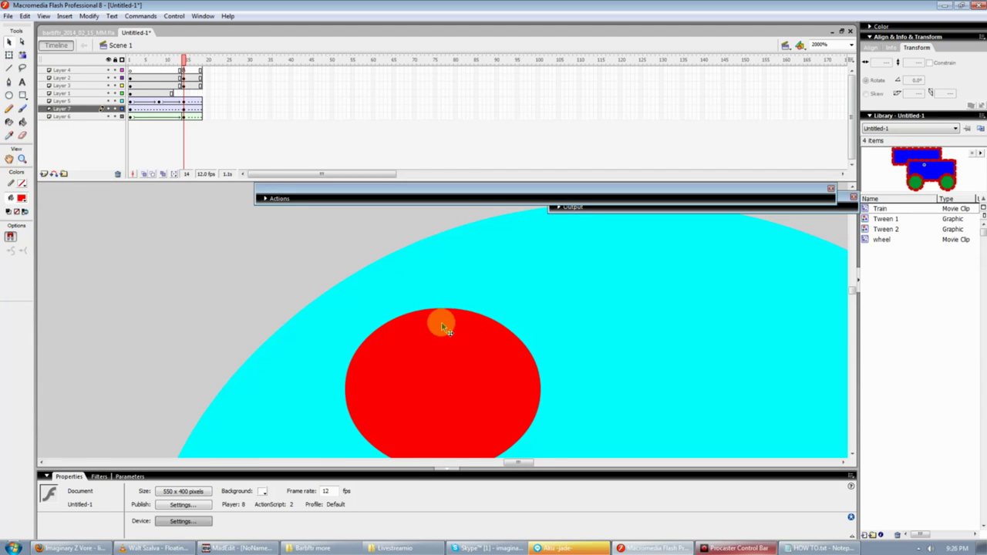
{"action": "left_click", "coordinate": [23, 197]}
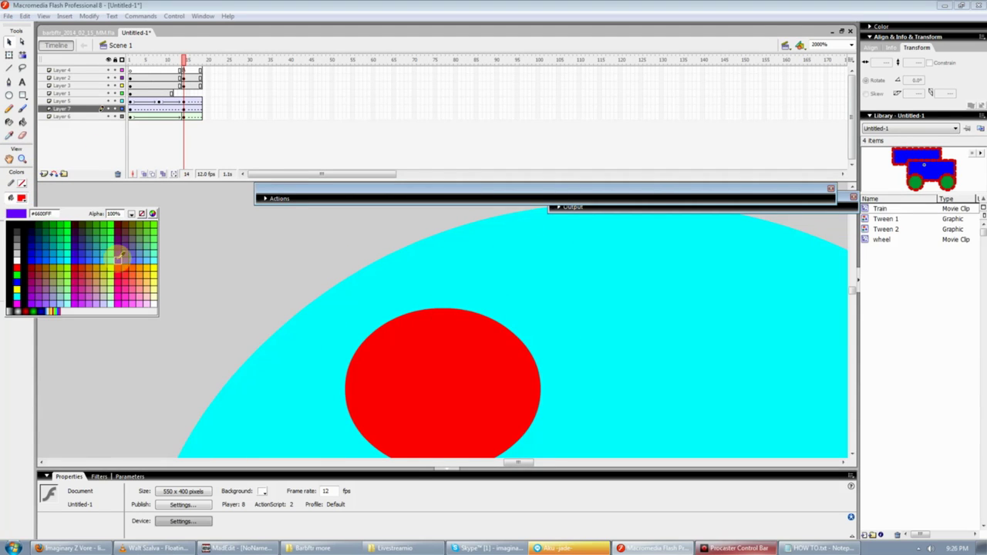
{"action": "left_click", "coordinate": [97, 245]}
{"action": "left_click", "coordinate": [10, 95]}
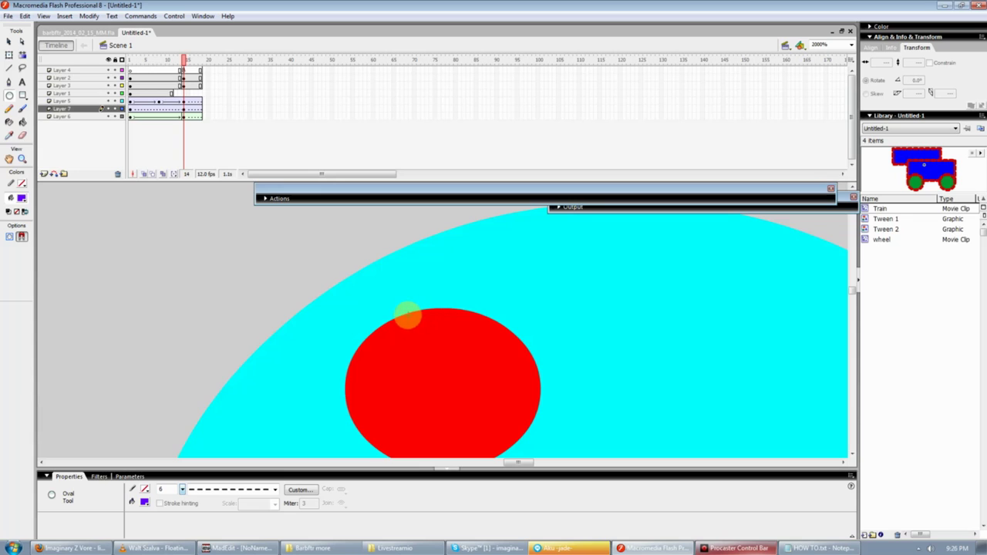
{"action": "key", "text": "v"}
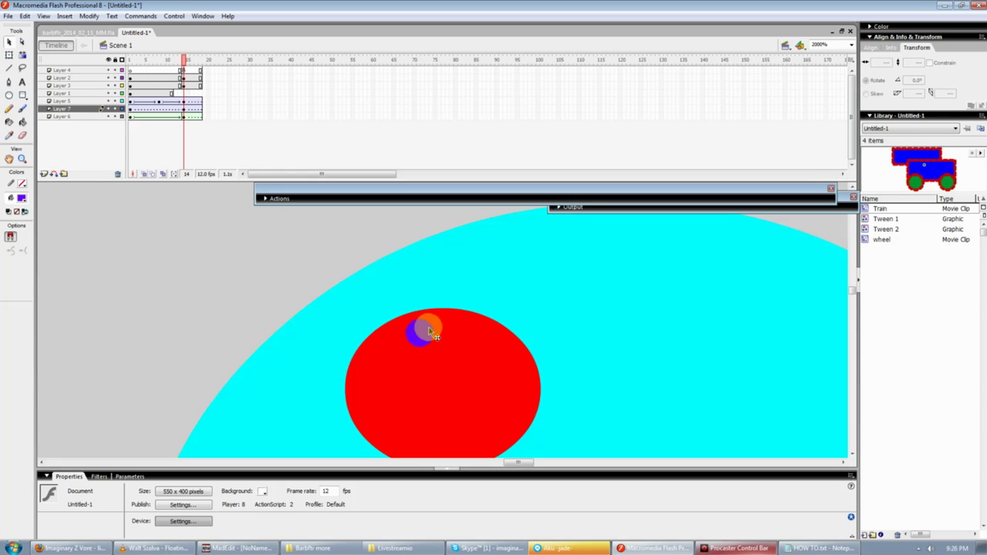
Pull the right edge of the violet circle outward to reshape it into an elongated, slanting band
{"action": "left_click_drag", "start_coordinate": [441, 328], "coordinate": [454, 329]}
{"action": "key", "text": "ctrl+z"}
{"action": "left_click_drag", "start_coordinate": [450, 340], "coordinate": [500, 356]}
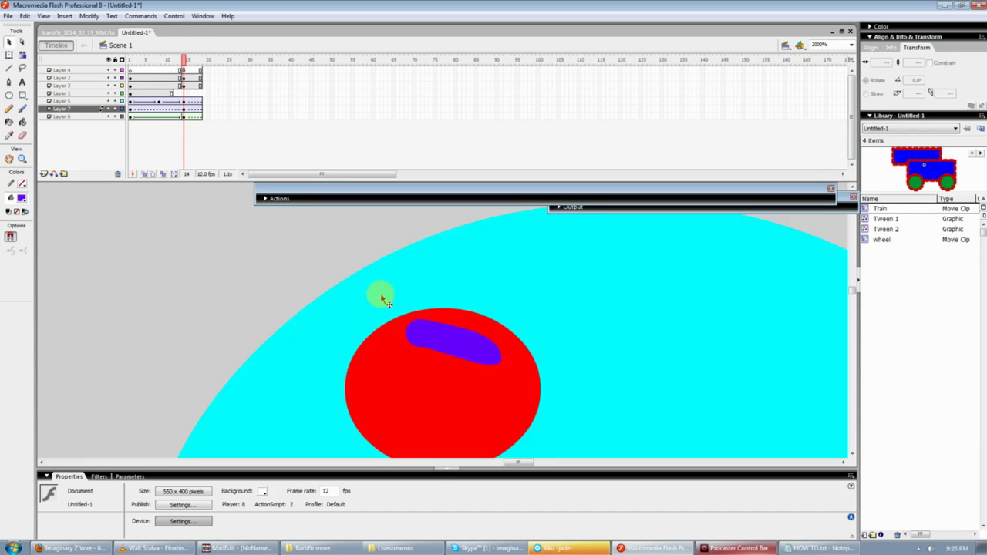
Examine the nested ovals and both text labels at normal scale alongside the rest of the stage artwork
{"action": "key", "text": "ctrl+minus"}
{"action": "key", "text": "ctrl+minus"}
{"action": "key", "text": "ctrl+minus"}
{"action": "key", "text": "ctrl+minus"}
{"action": "key", "text": "ctrl+minus"}
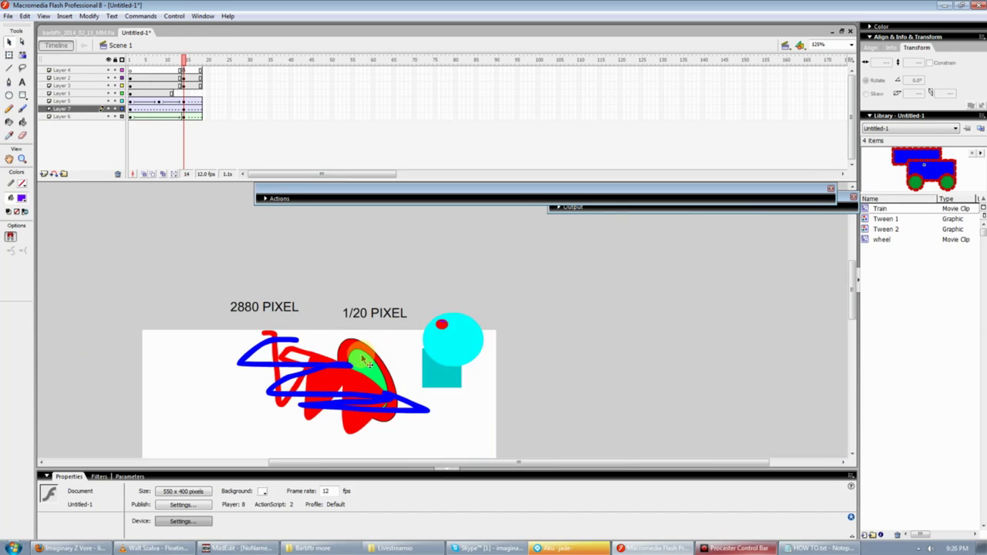
{"action": "key", "text": "ctrl+equal"}
{"action": "scroll", "coordinate": [435, 344], "scroll_direction": "up", "scroll_amount": 3}
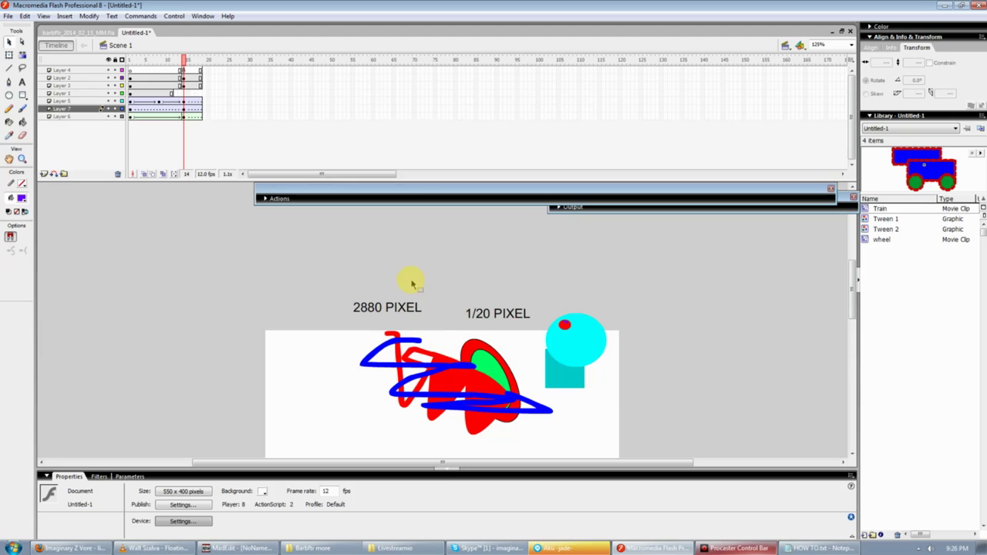
{"action": "left_click", "coordinate": [416, 315]}
{"action": "scroll", "coordinate": [227, 280], "scroll_direction": "down", "scroll_amount": 3}
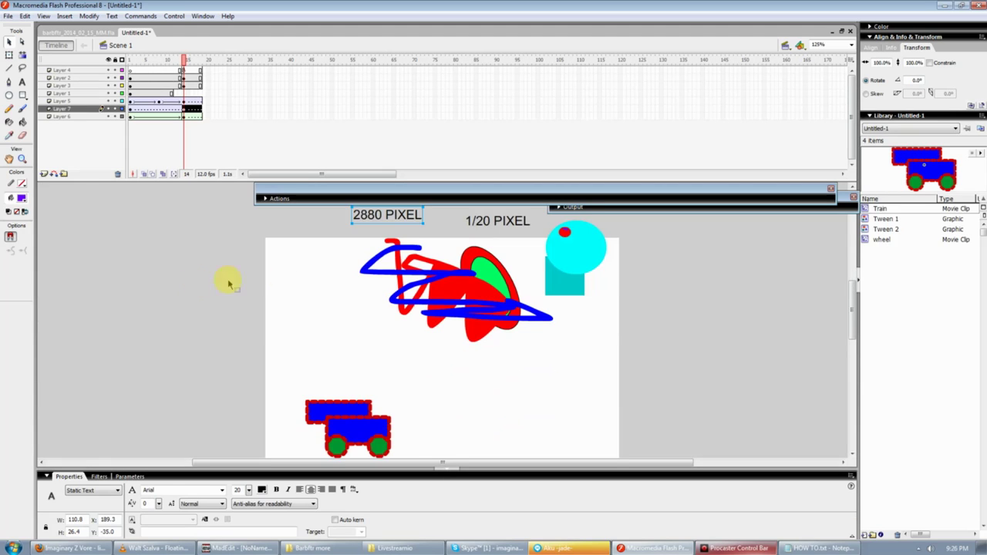
{"action": "left_click", "coordinate": [192, 285]}
{"action": "scroll", "coordinate": [212, 297], "scroll_direction": "down", "scroll_amount": 3}
{"action": "scroll", "coordinate": [212, 297], "scroll_direction": "up", "scroll_amount": 3}
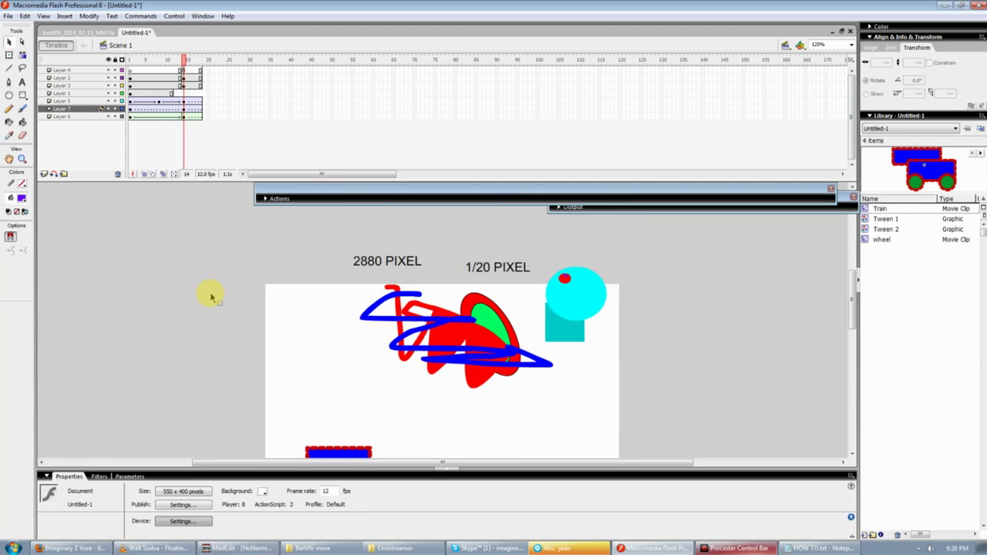
{"action": "left_click", "coordinate": [738, 548]}
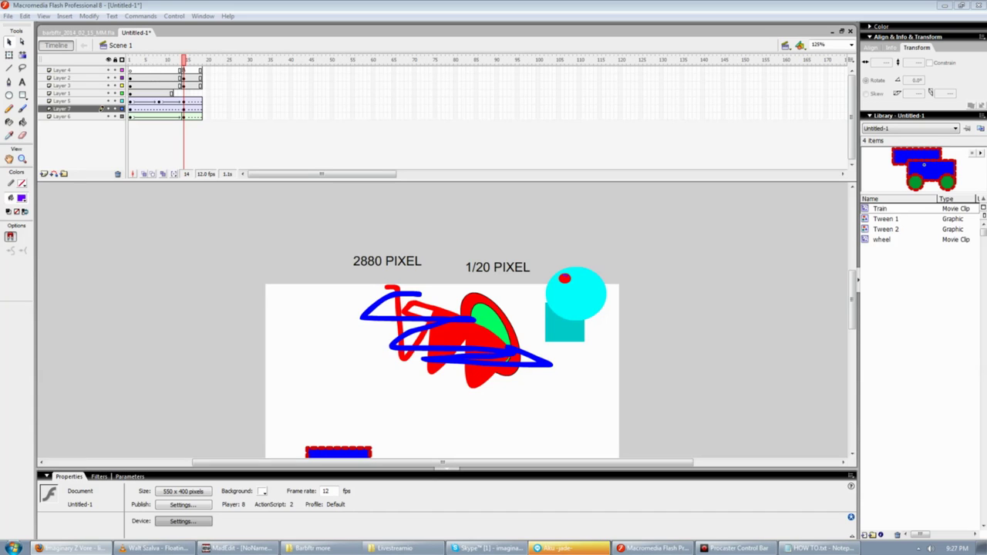
{"action": "key", "text": "F9"}
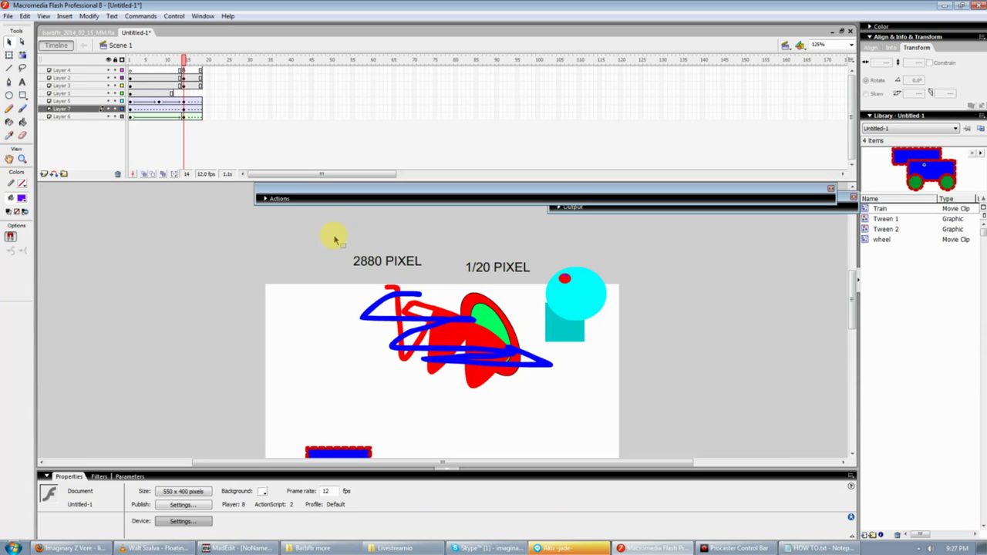
Close the Untitled-1 document without saving it
{"action": "right_click", "coordinate": [150, 35]}
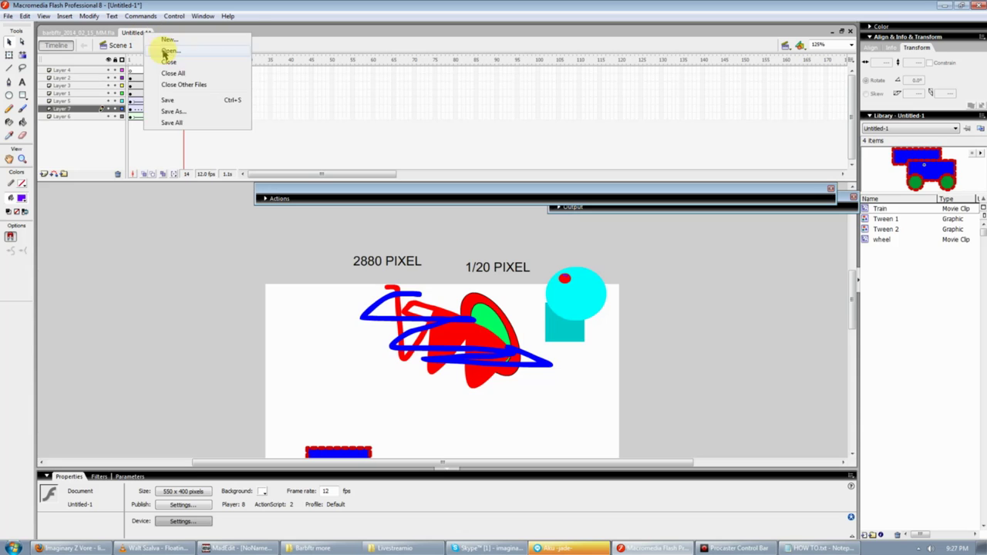
{"action": "left_click", "coordinate": [159, 44]}
{"action": "left_click", "coordinate": [498, 299]}
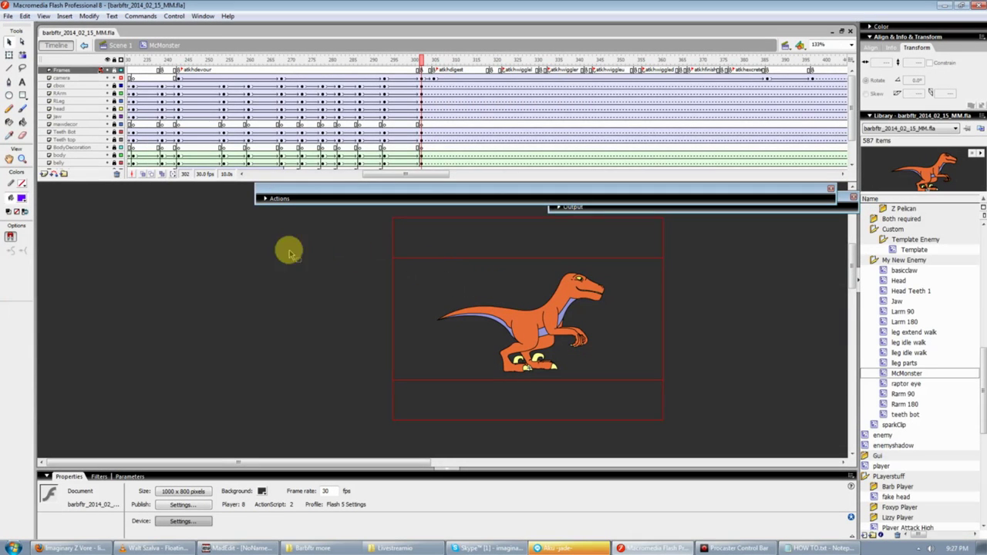
Examine the raptor in the McMonster symbol of barbftr_2014_02_15_MM.fla, centred and enlarged
{"action": "left_click_drag", "start_coordinate": [375, 465], "coordinate": [410, 452]}
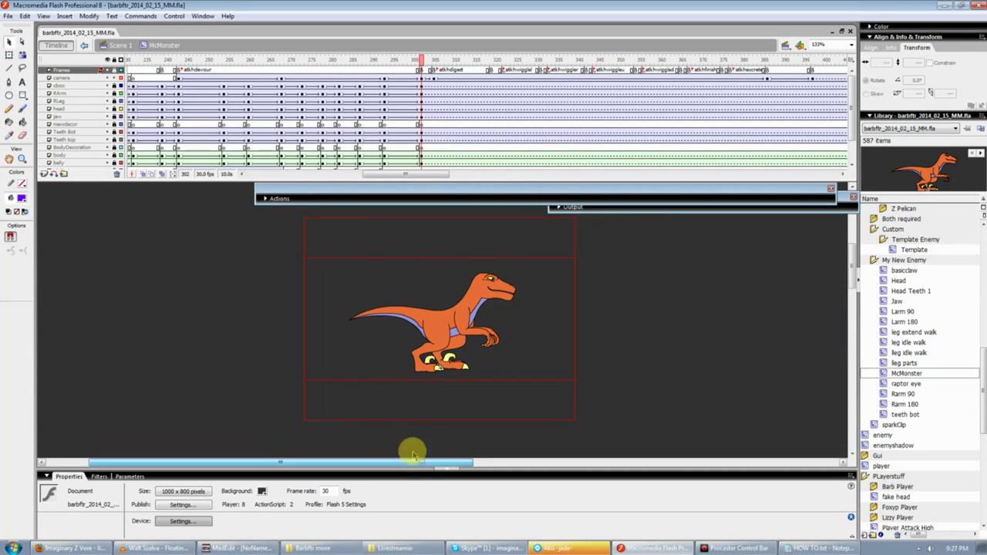
{"action": "left_click_drag", "start_coordinate": [305, 207], "coordinate": [590, 426]}
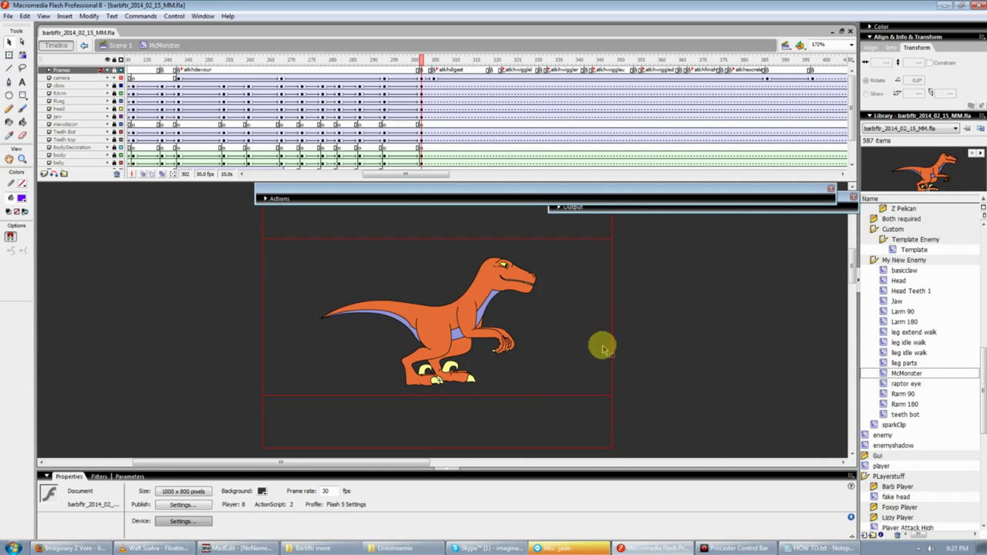
{"action": "left_click", "coordinate": [736, 549]}
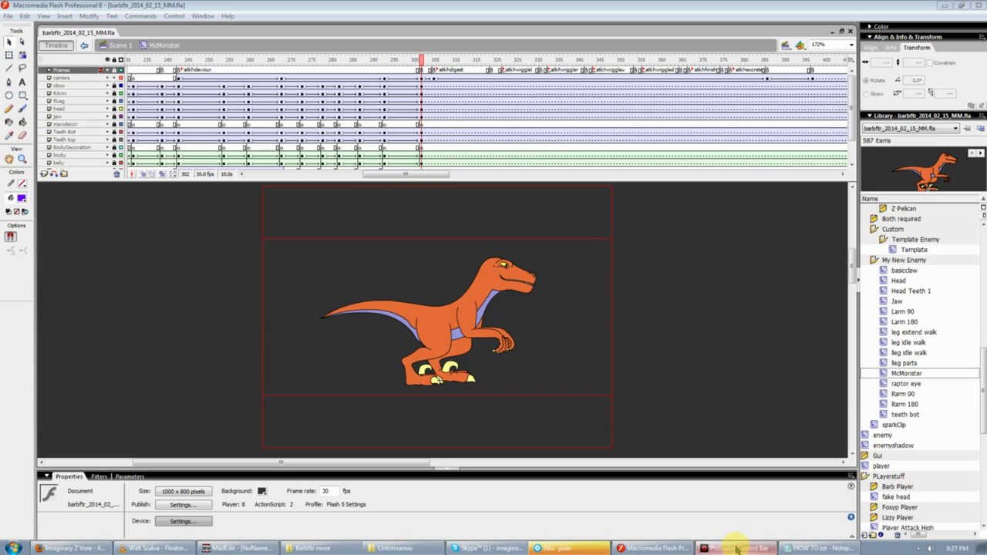